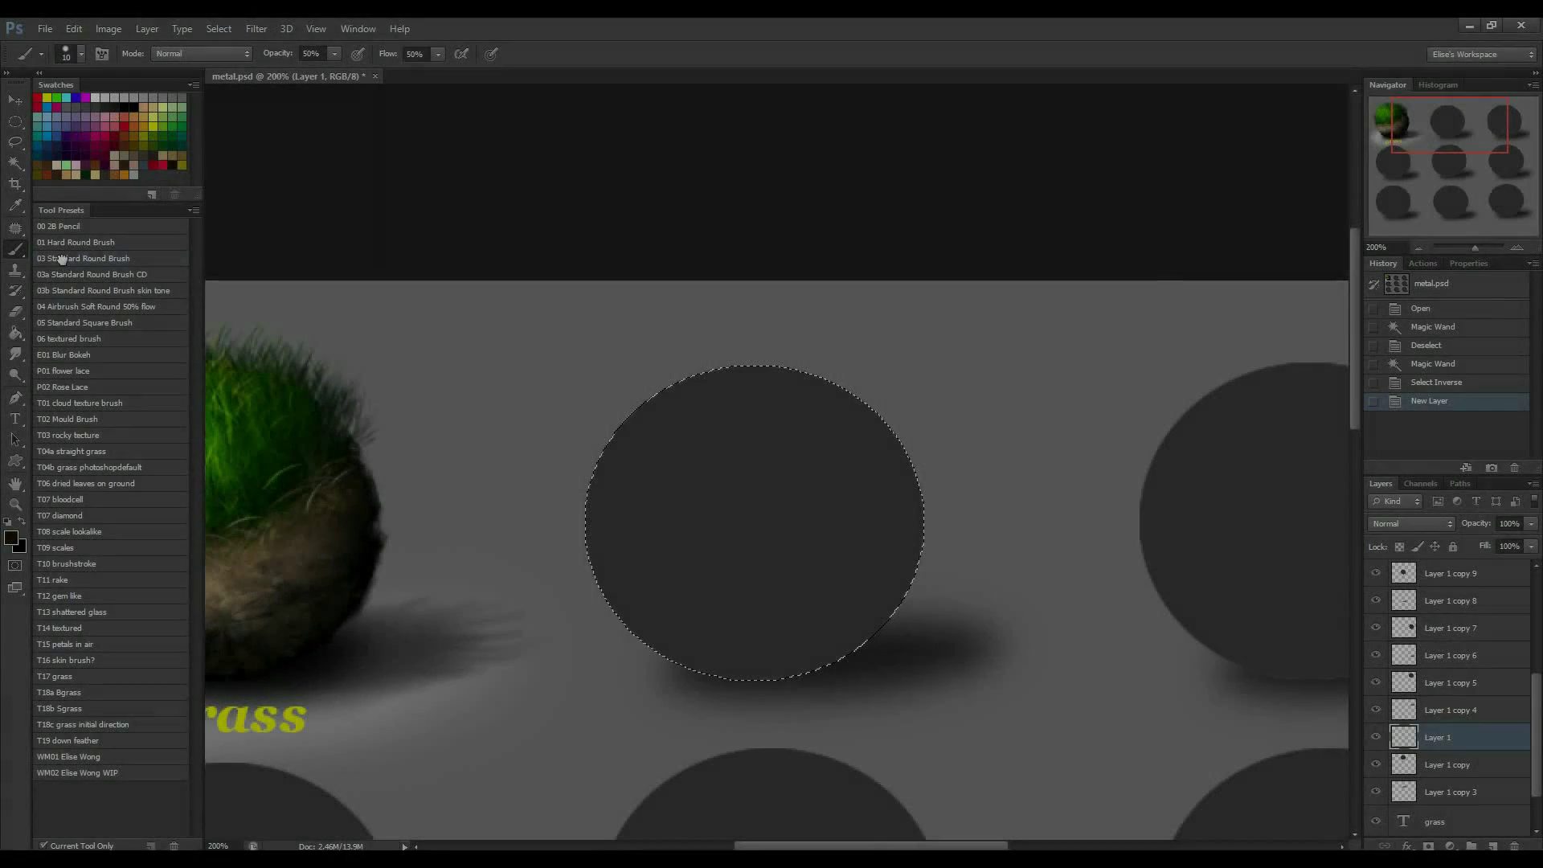
Paint a dark brown elliptical ring across the sphere's top with the 03 Standard Round Brush.
click(62, 259)
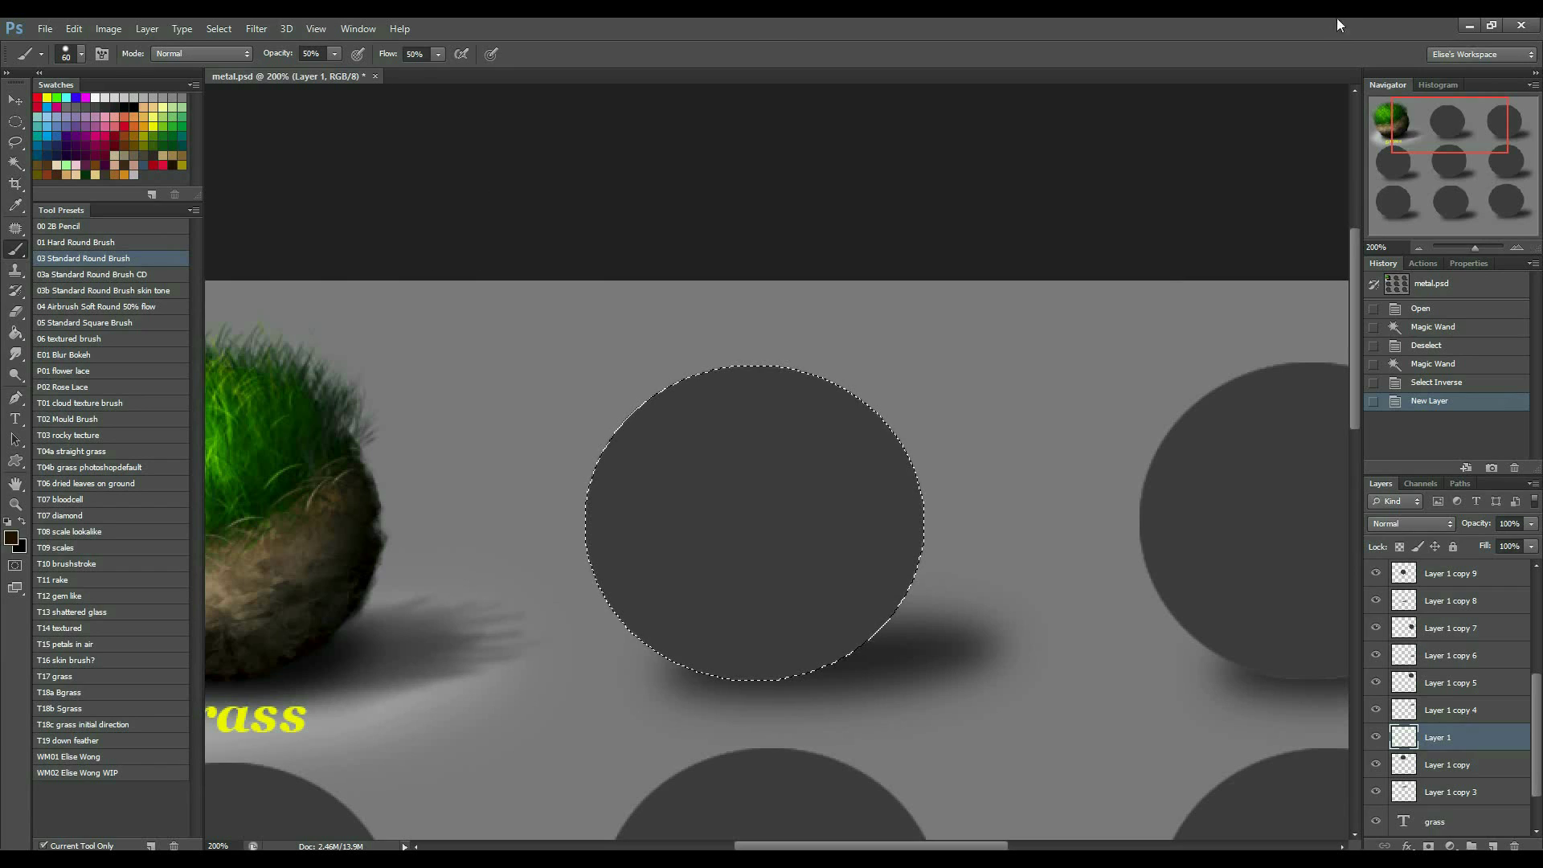
key(bracketleft)
key(bracketleft)
key(bracketleft)
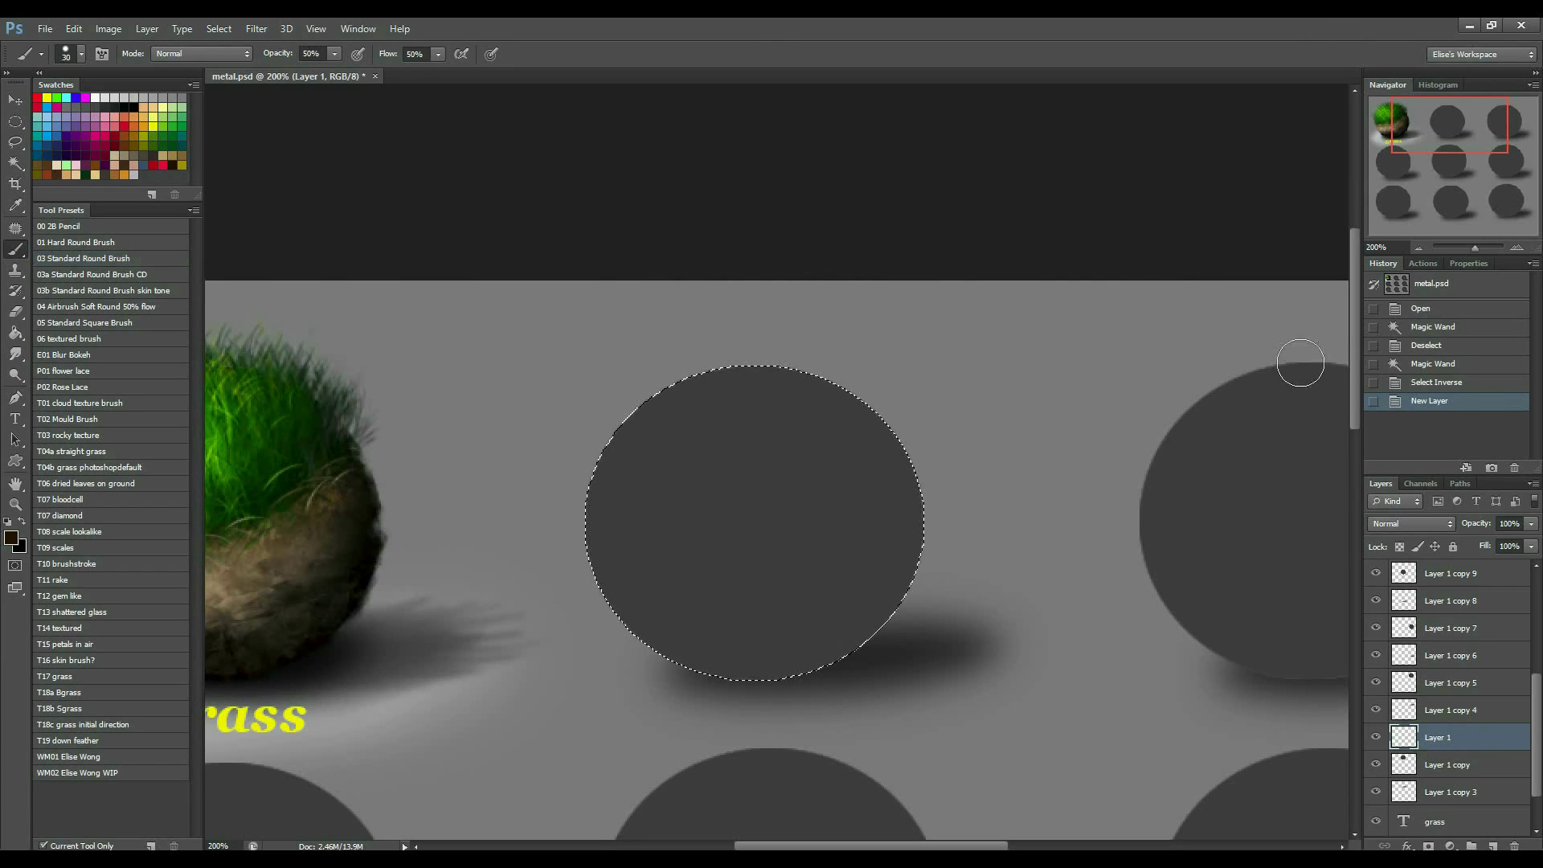
key(bracketleft)
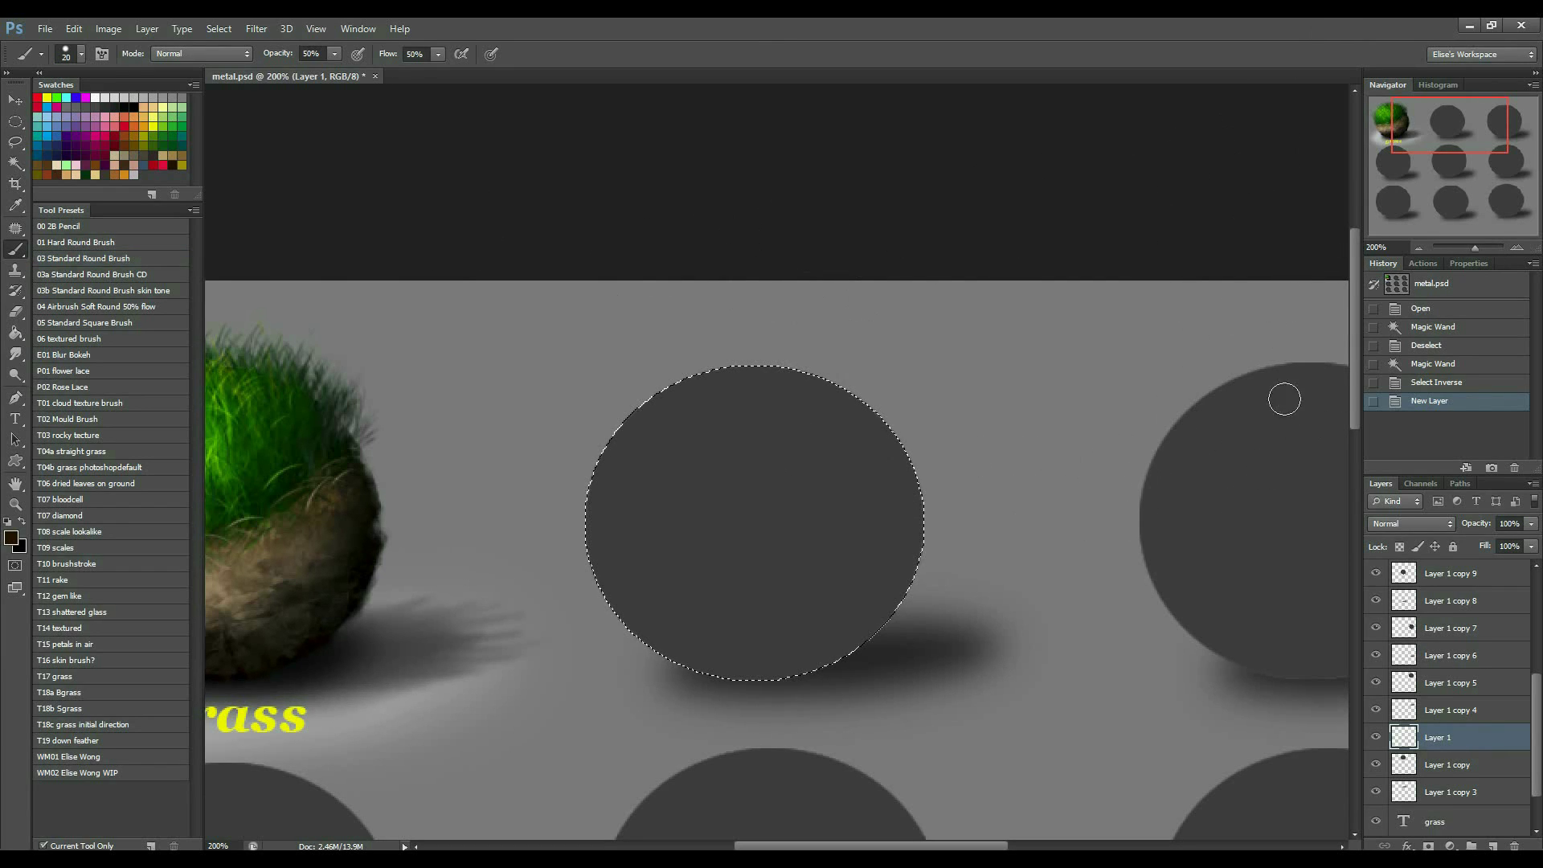
key(bracketright)
key(bracketright)
key(bracketright)
key(bracketright)
key(bracketright)
mouse_move(825, 413)
mouse_down()
mouse_move(912, 455)
mouse_move(799, 440)
mouse_move(912, 438)
mouse_move(754, 439)
mouse_move(844, 420)
mouse_move(688, 432)
mouse_move(848, 409)
mouse_move(857, 426)
mouse_move(637, 443)
mouse_move(809, 414)
mouse_move(628, 448)
mouse_move(701, 415)
mouse_move(604, 475)
mouse_move(645, 432)
mouse_move(846, 413)
mouse_move(792, 411)
mouse_up()
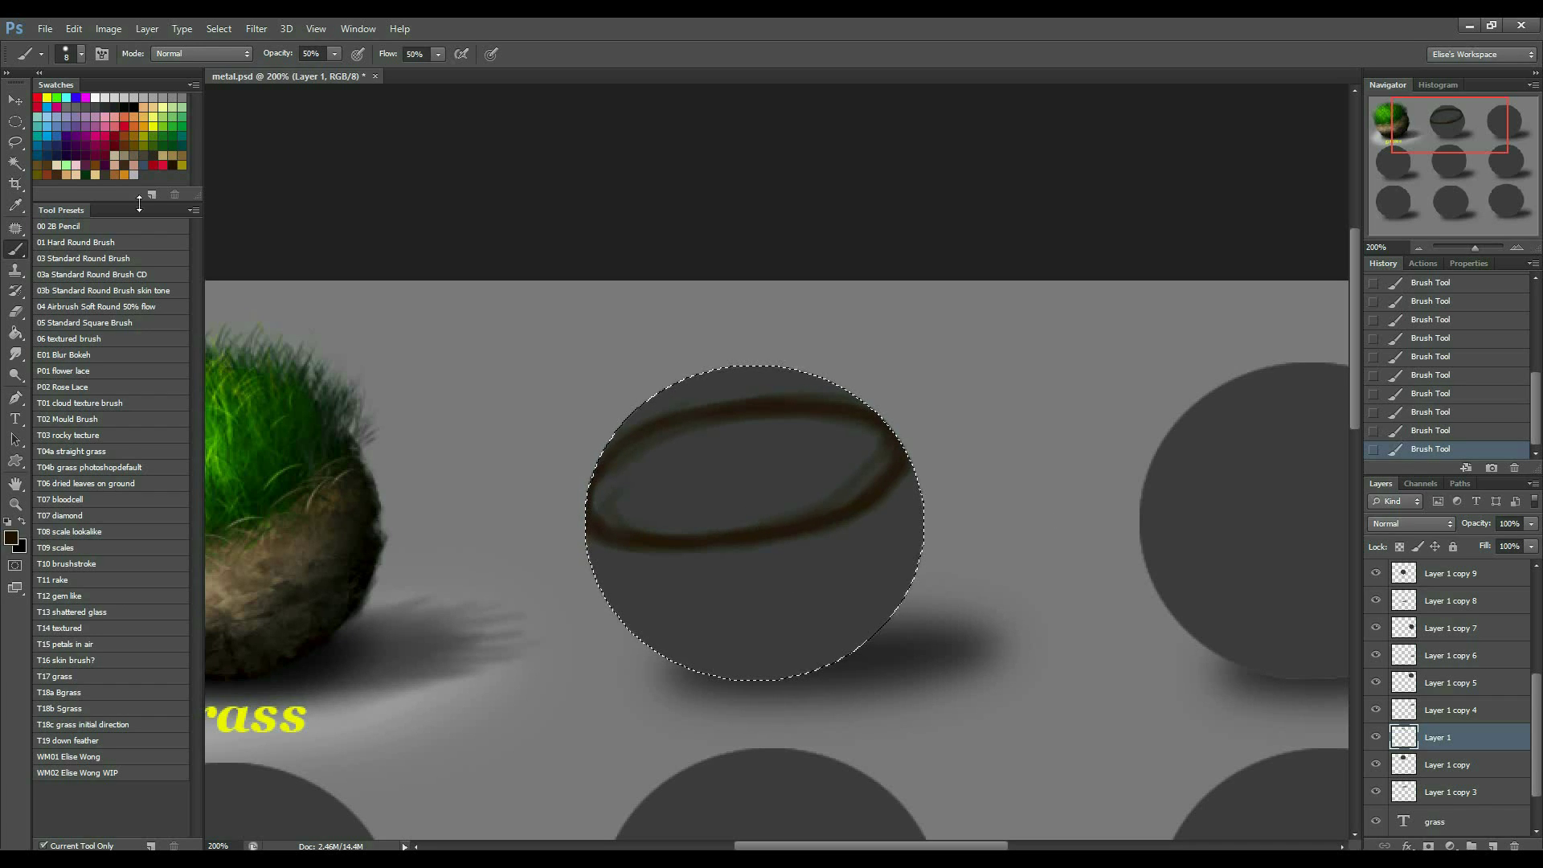
Fill the inside of the ring with light tan using a slightly larger brush.
click(92, 174)
click(112, 175)
key(bracketright)
key(bracketright)
mouse_move(768, 459)
mouse_down()
mouse_move(593, 515)
mouse_move(697, 500)
mouse_up()
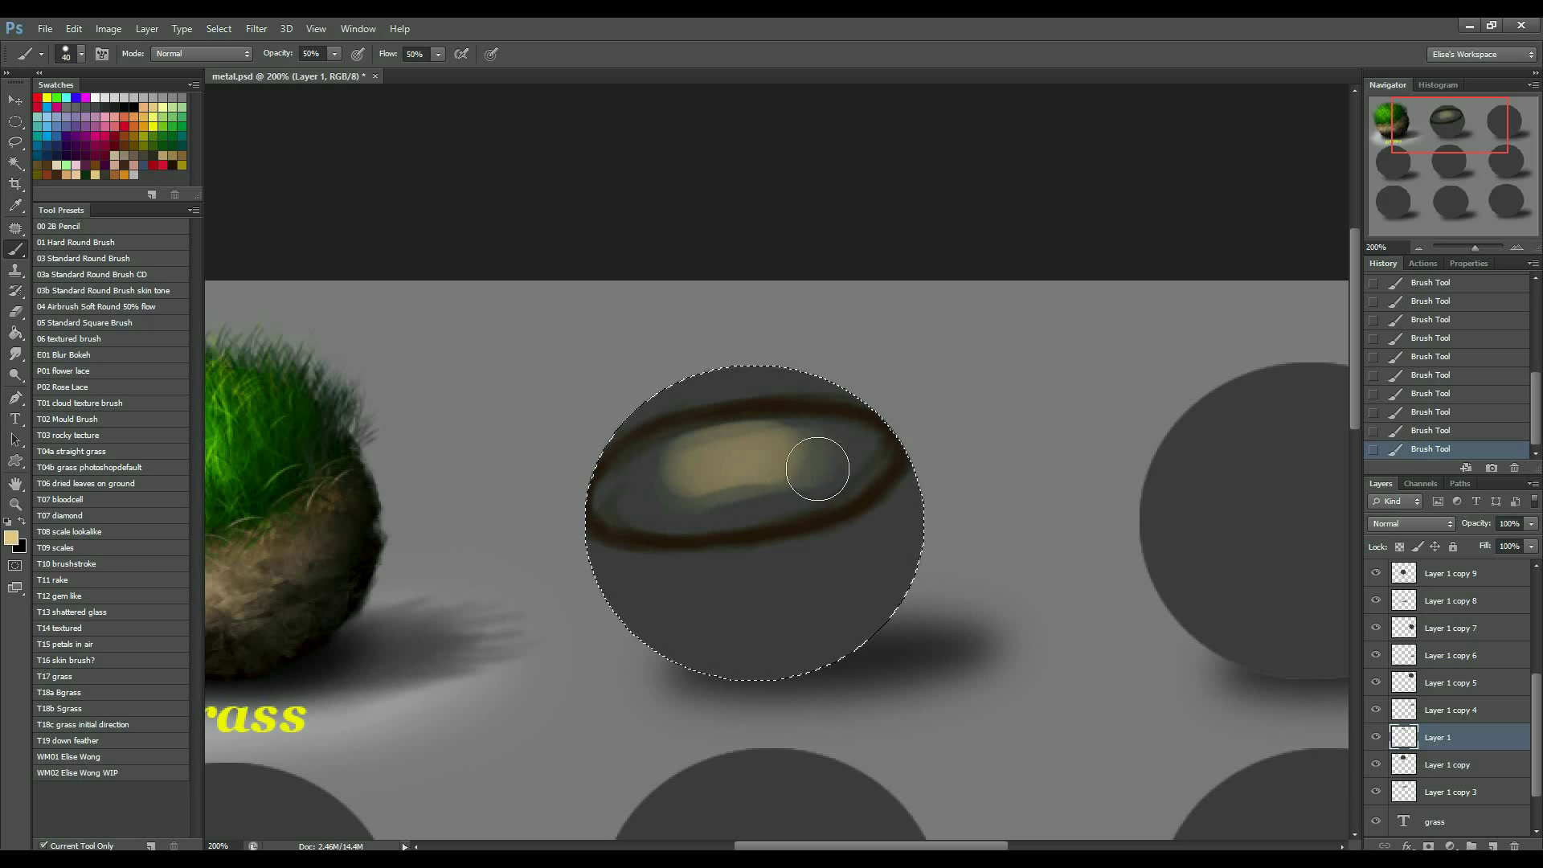
Shade the sphere's lower body with near-black, smoothing it across the bottom.
click(120, 174)
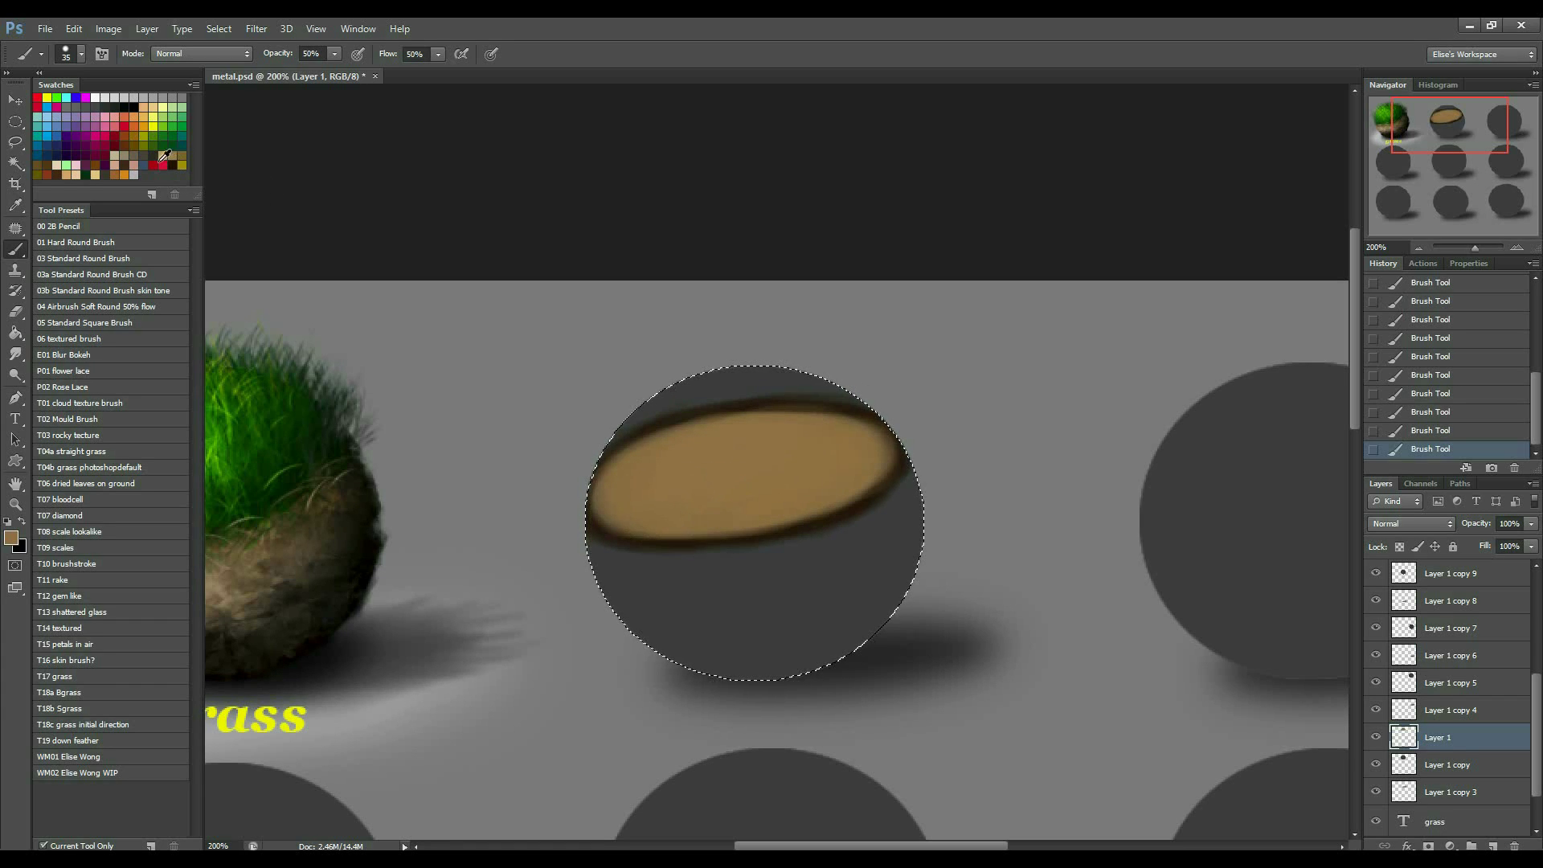
click(106, 166)
click(171, 165)
drag(772, 632, 917, 520)
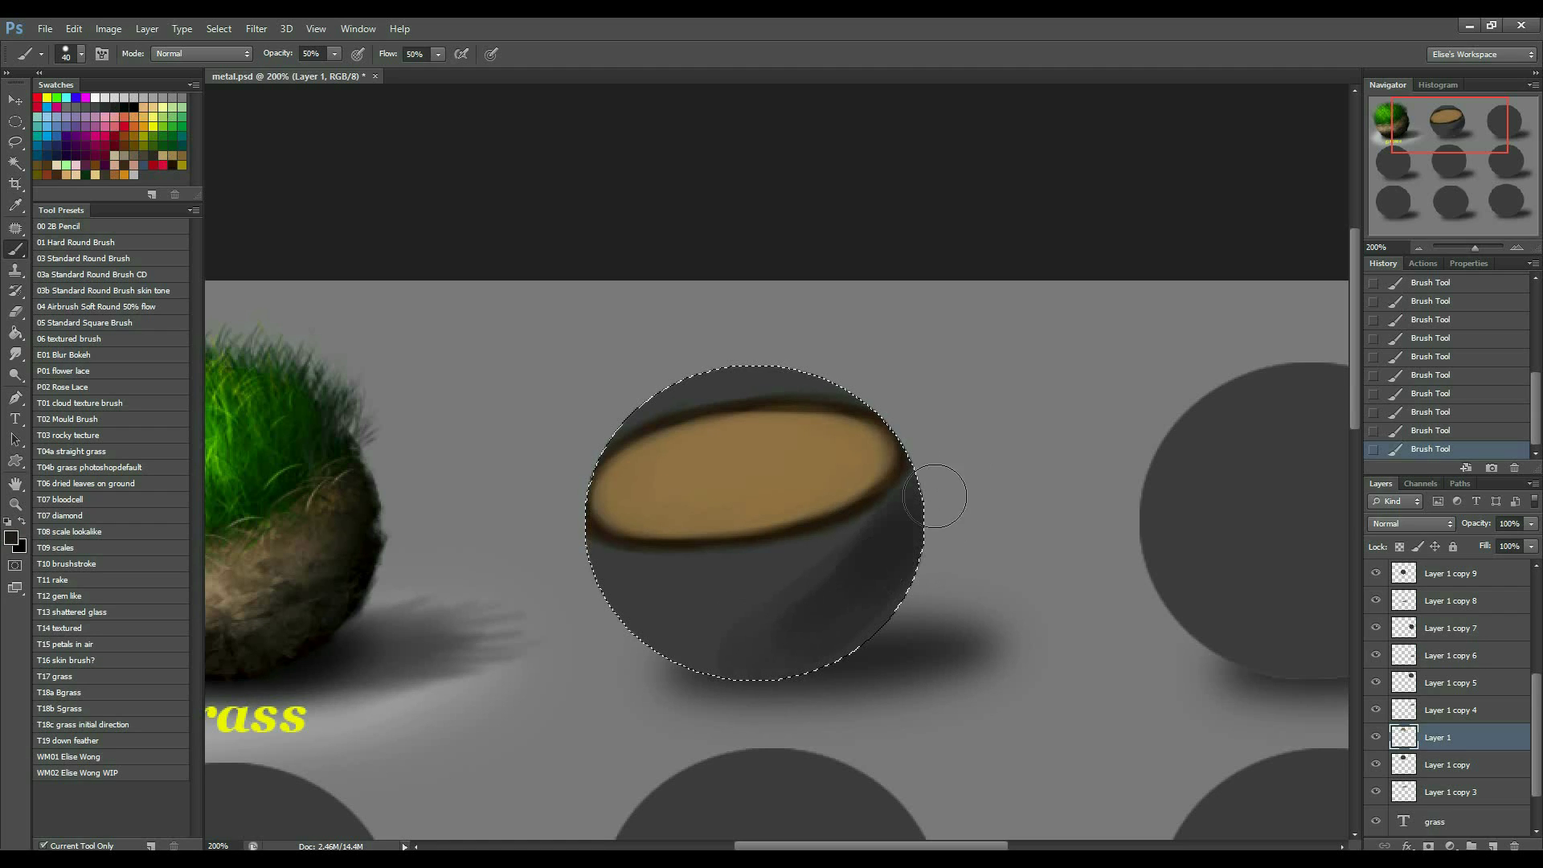
key(bracketright)
mouse_move(871, 579)
mouse_down()
mouse_move(552, 628)
mouse_move(674, 651)
mouse_move(840, 647)
mouse_move(572, 627)
mouse_move(693, 584)
mouse_move(628, 590)
mouse_move(890, 537)
mouse_move(792, 567)
mouse_move(813, 567)
mouse_move(558, 571)
mouse_move(632, 588)
mouse_up()
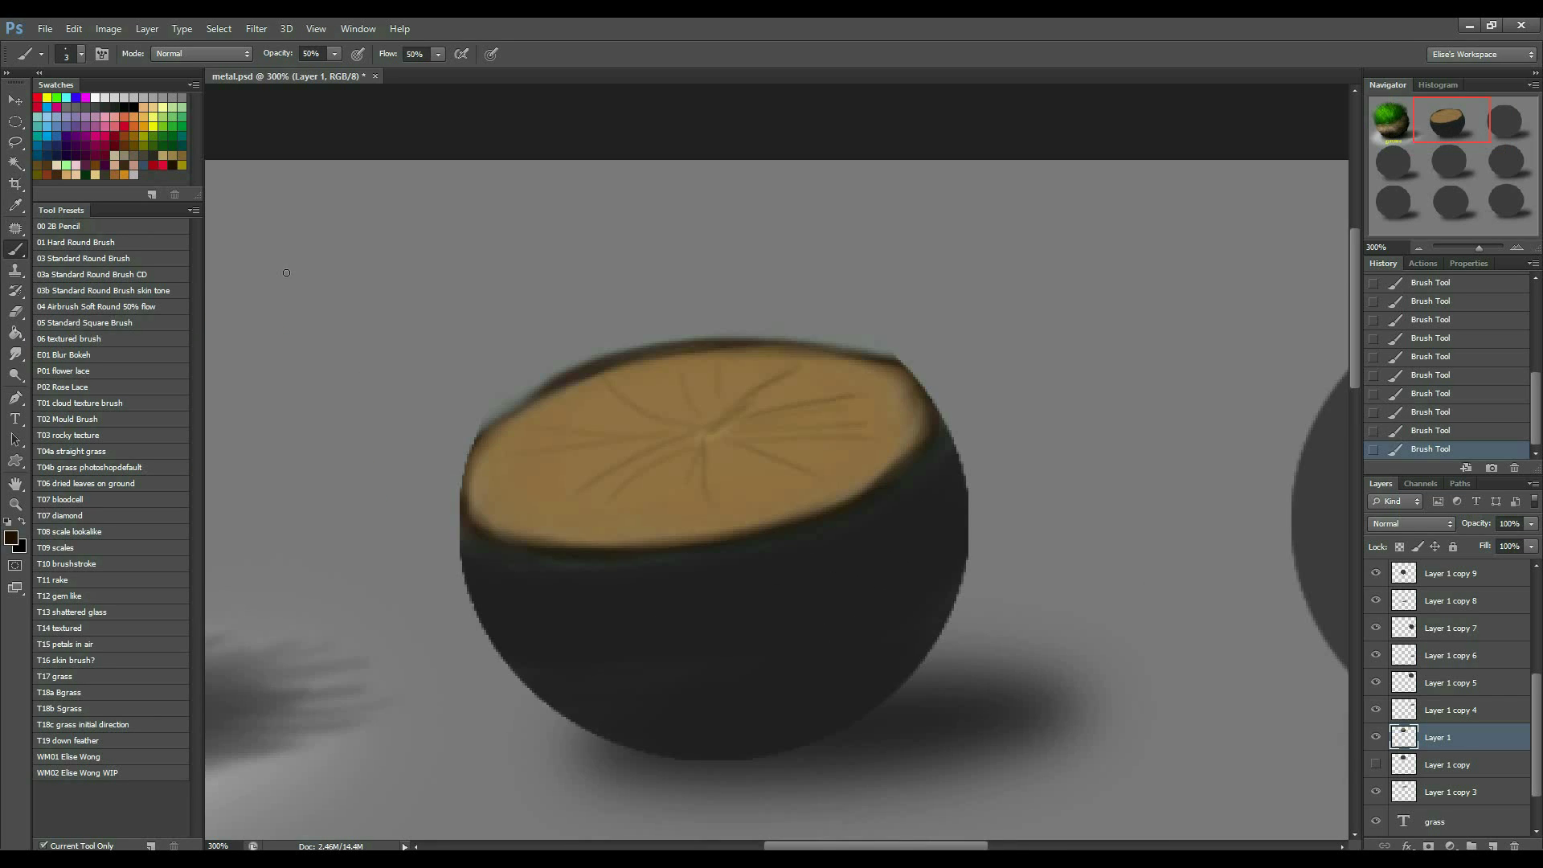
Choose a 25 px brush preset, set its tip to 52° angle and 52% roundness, and move the panel aside.
key(F5)
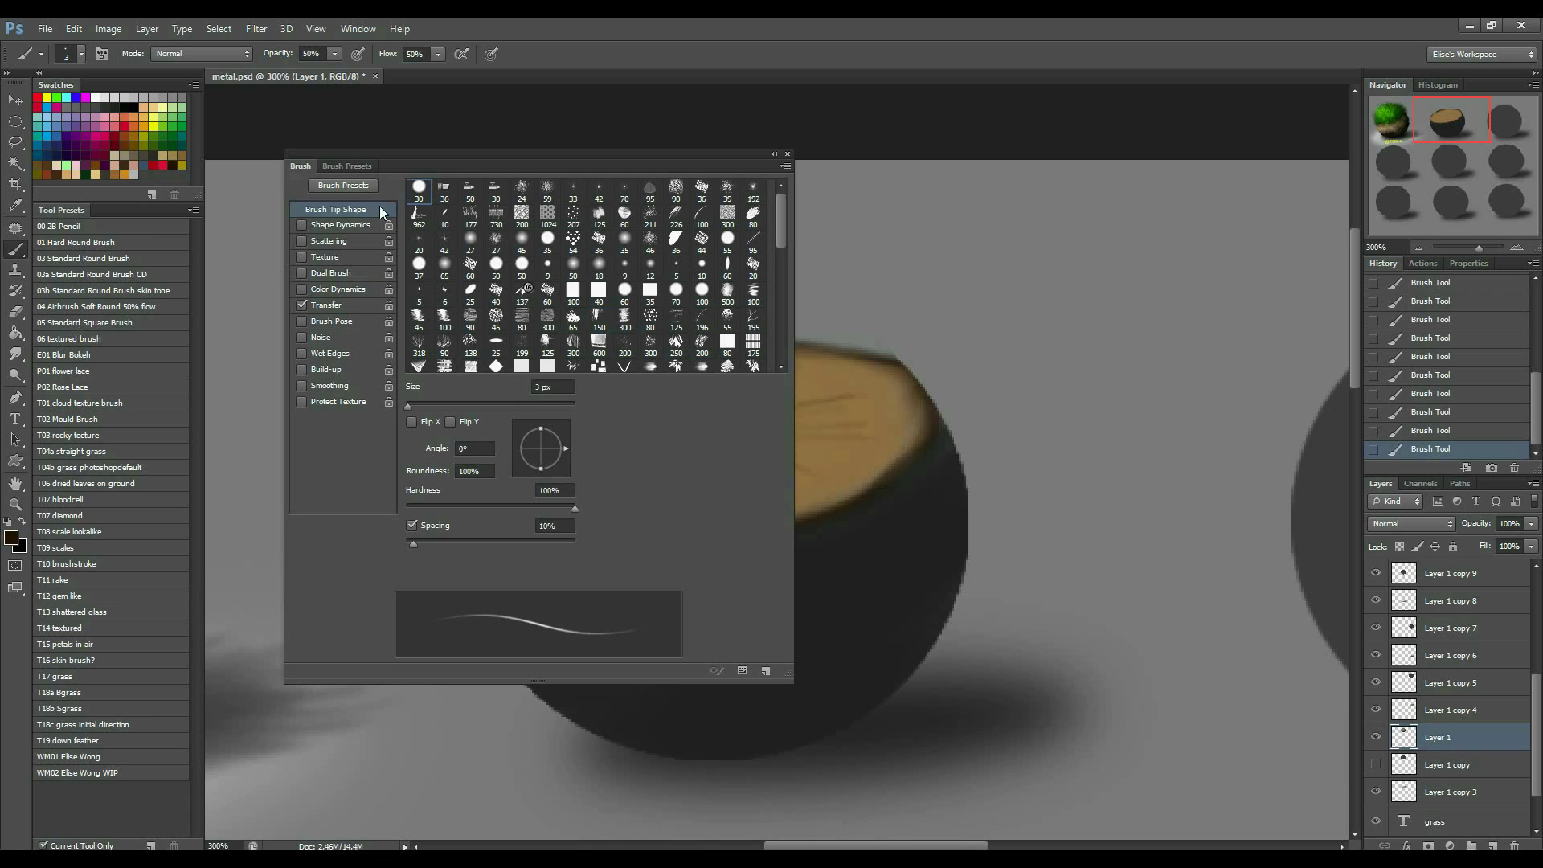
click(354, 163)
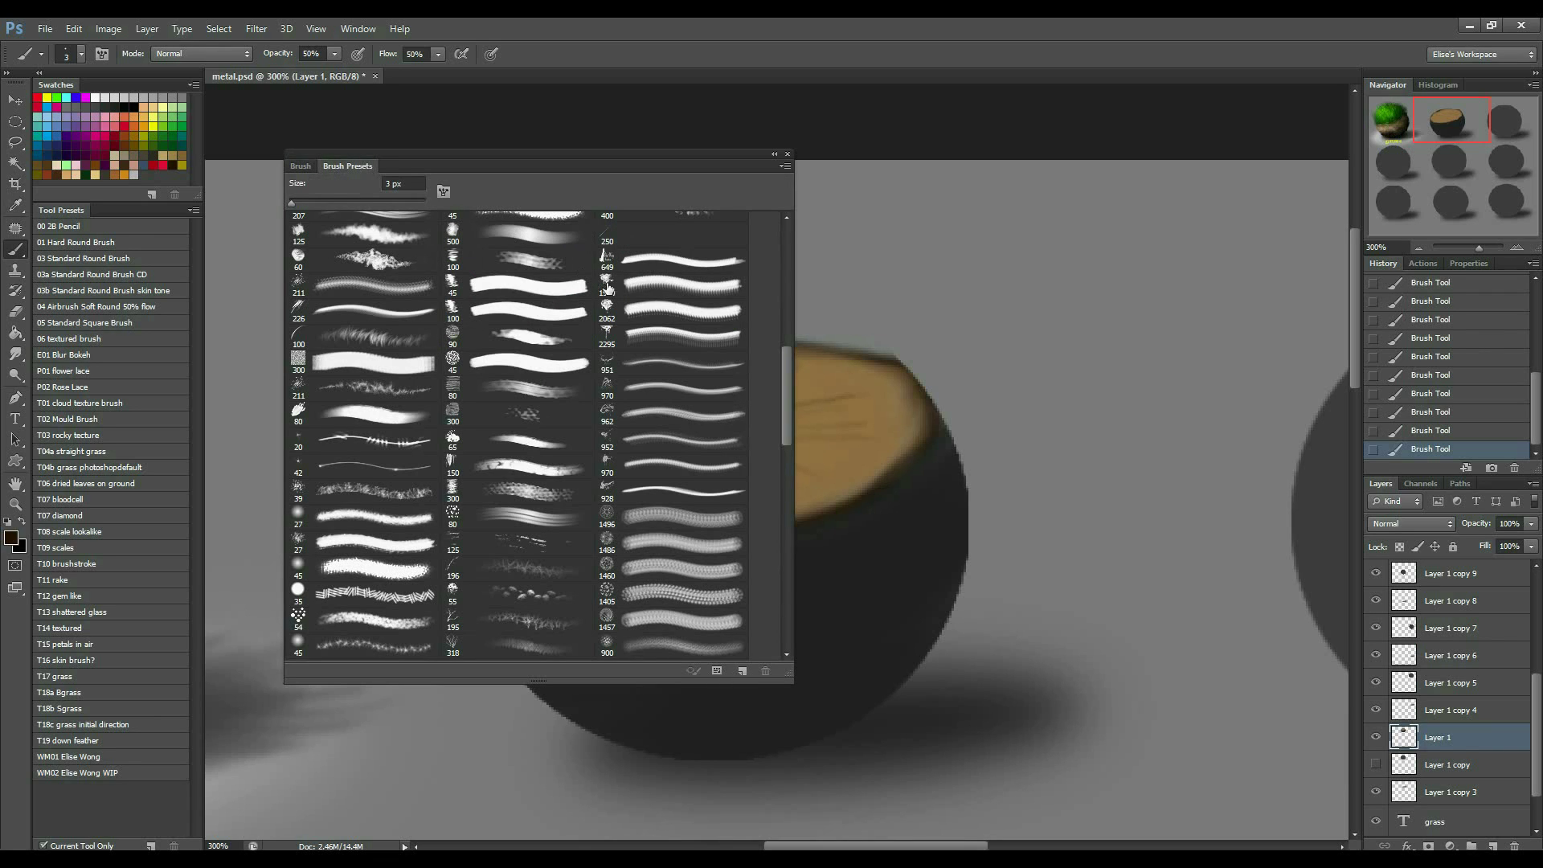
scroll(788, 365, up, 10)
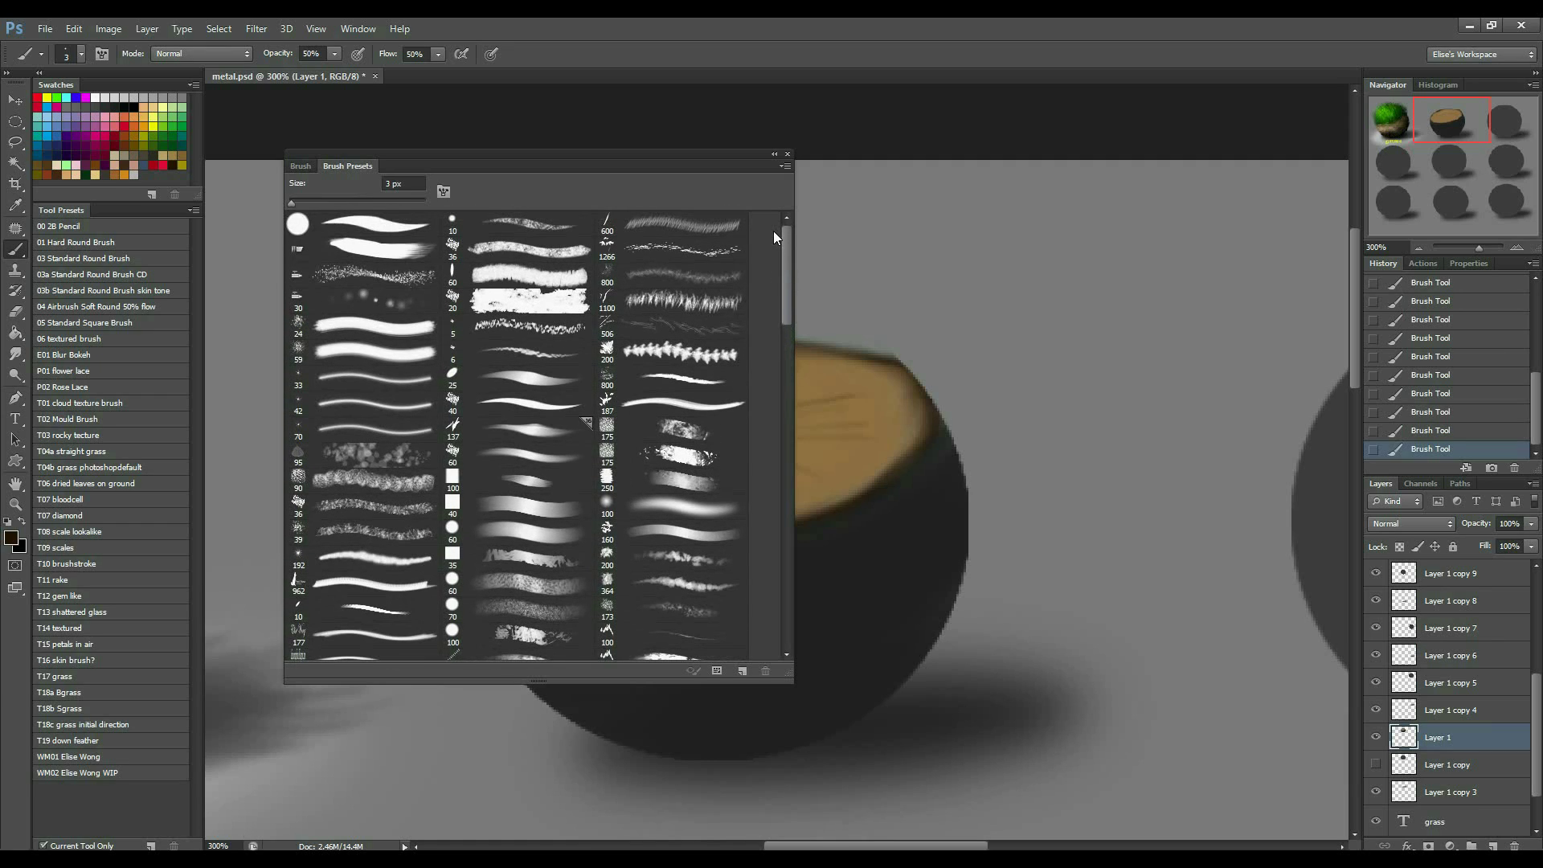
click(788, 153)
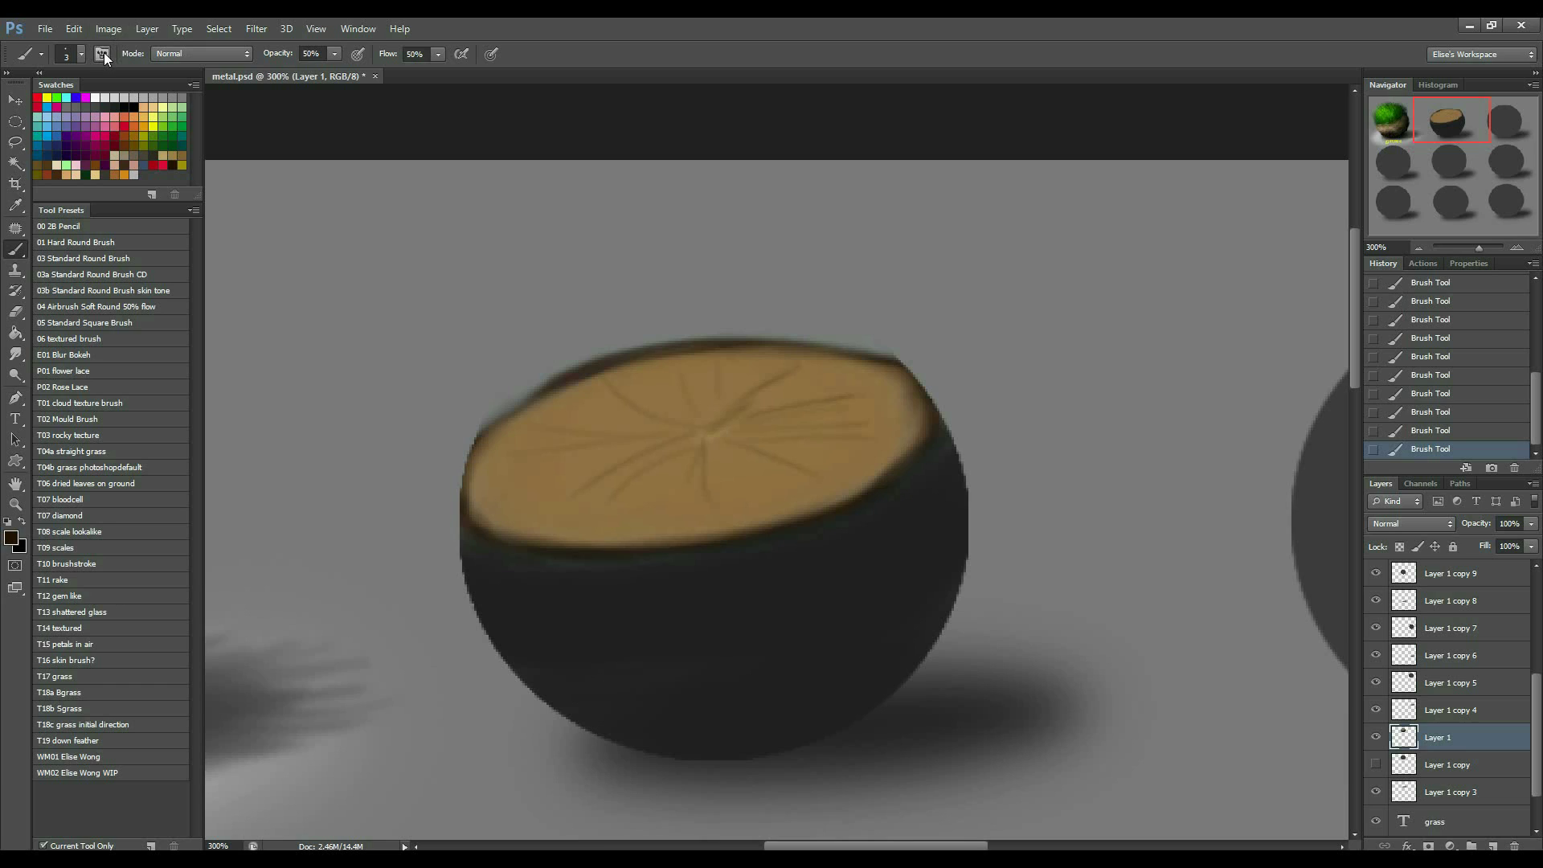
click(104, 51)
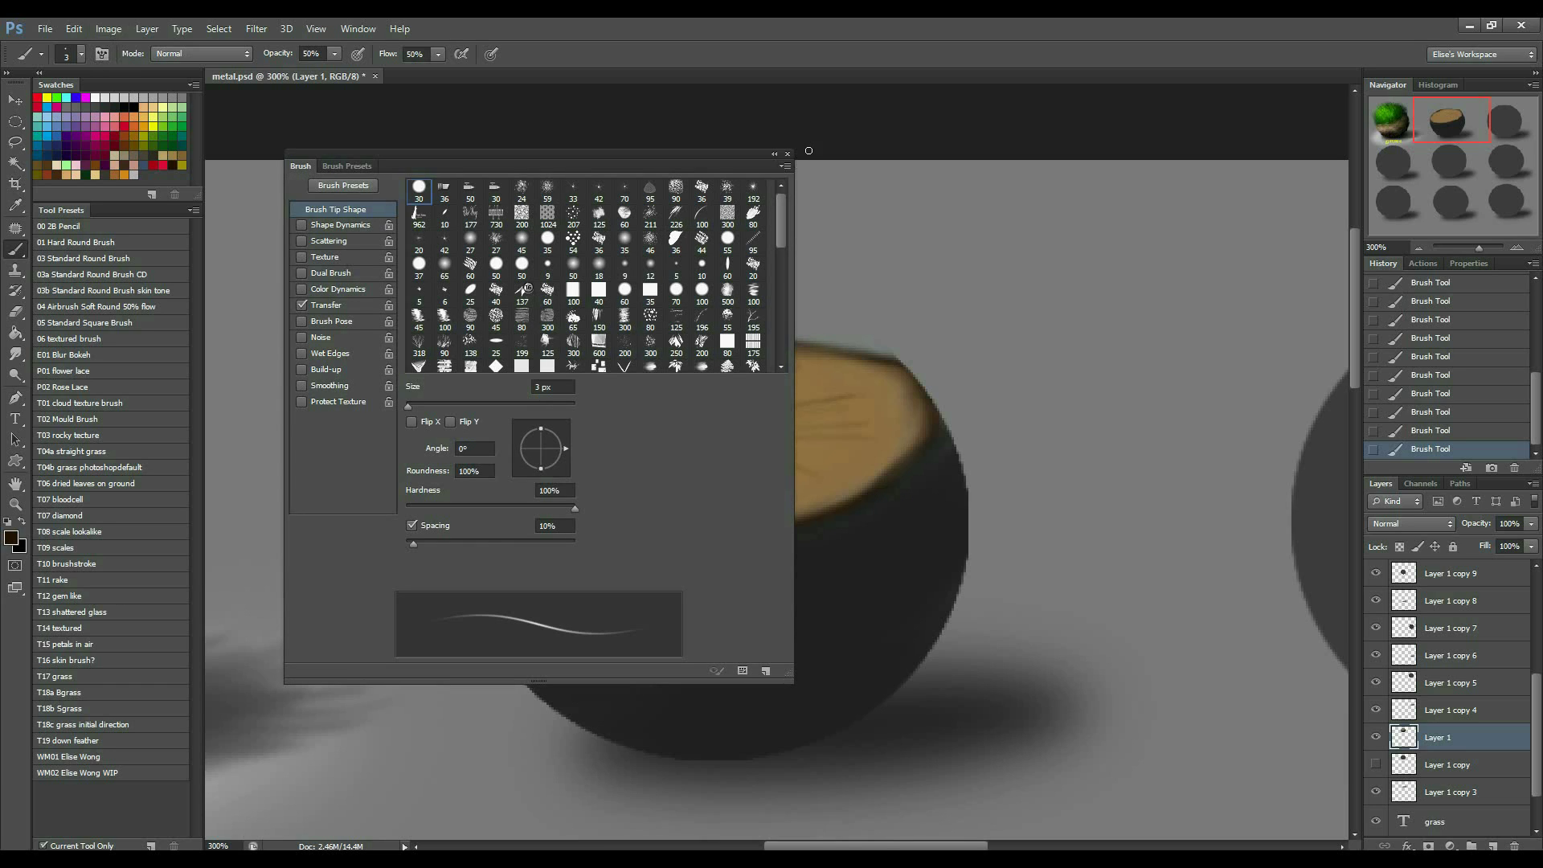
click(357, 167)
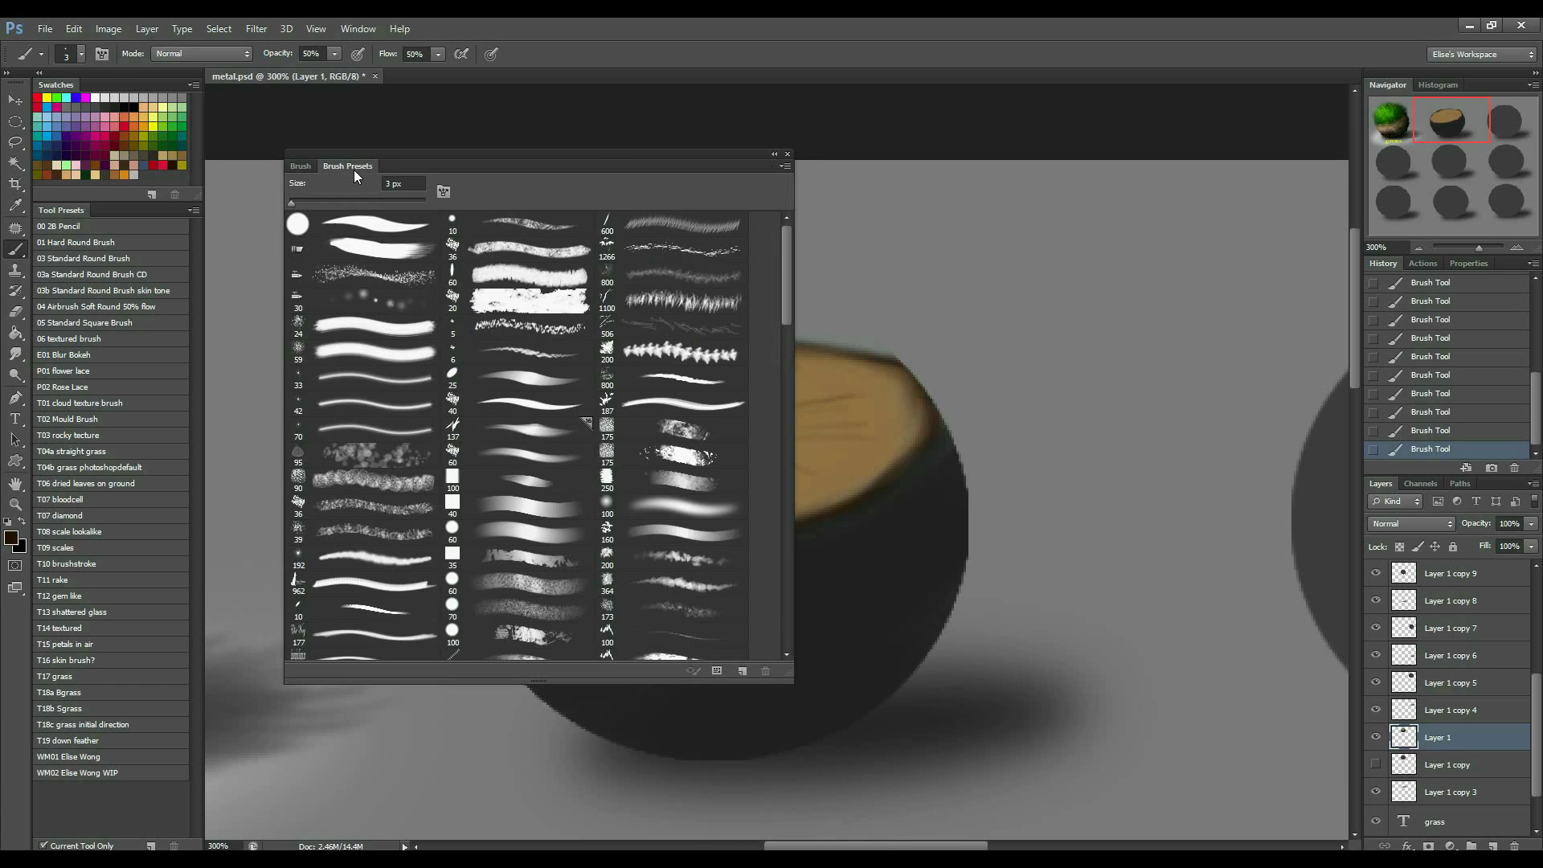
click(522, 376)
click(302, 168)
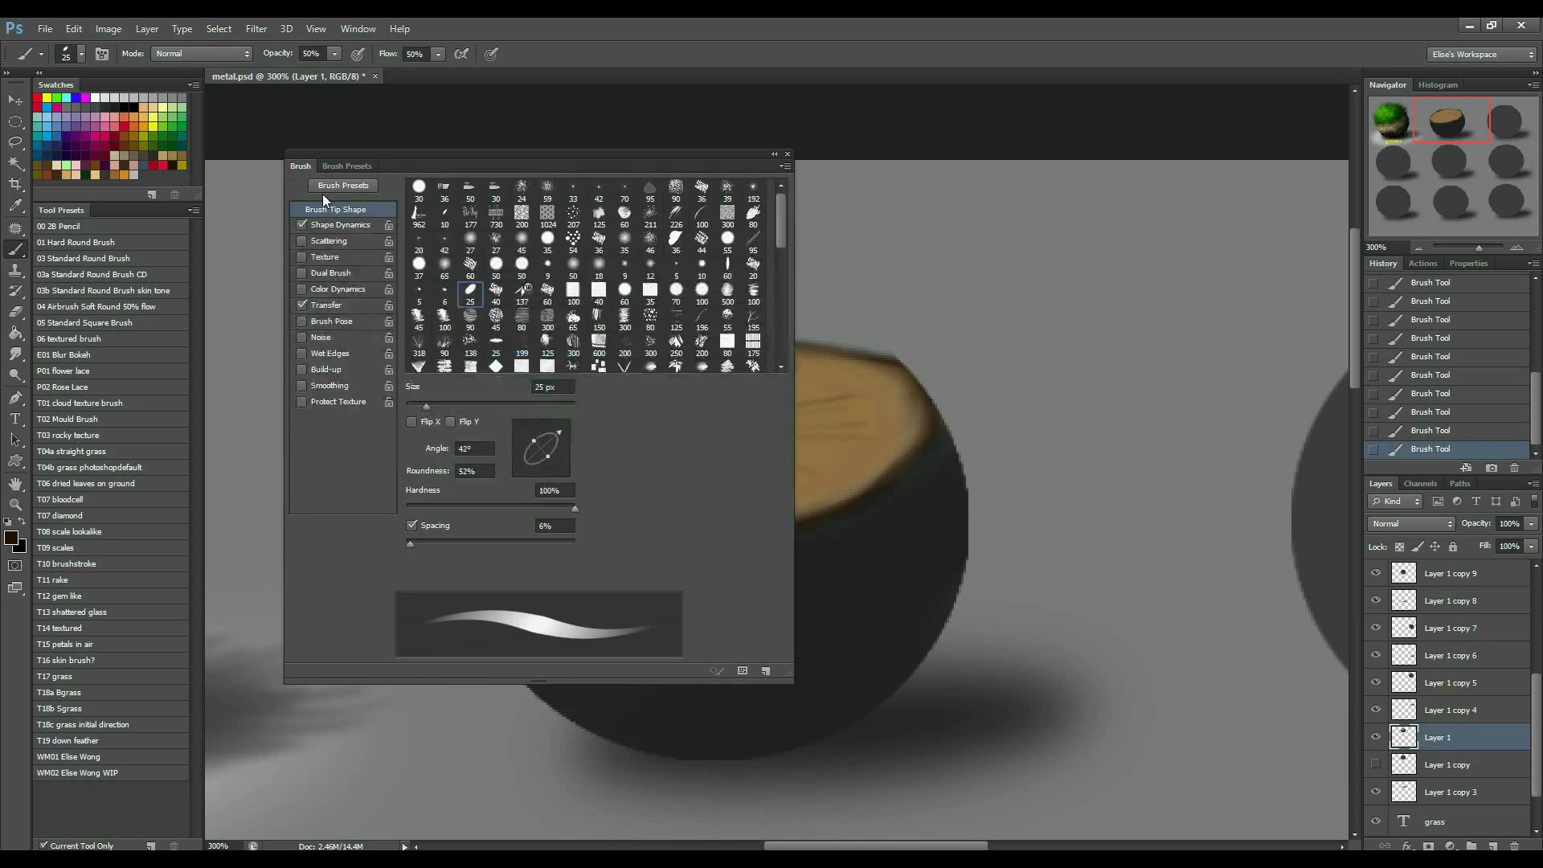
drag(562, 434, 557, 428)
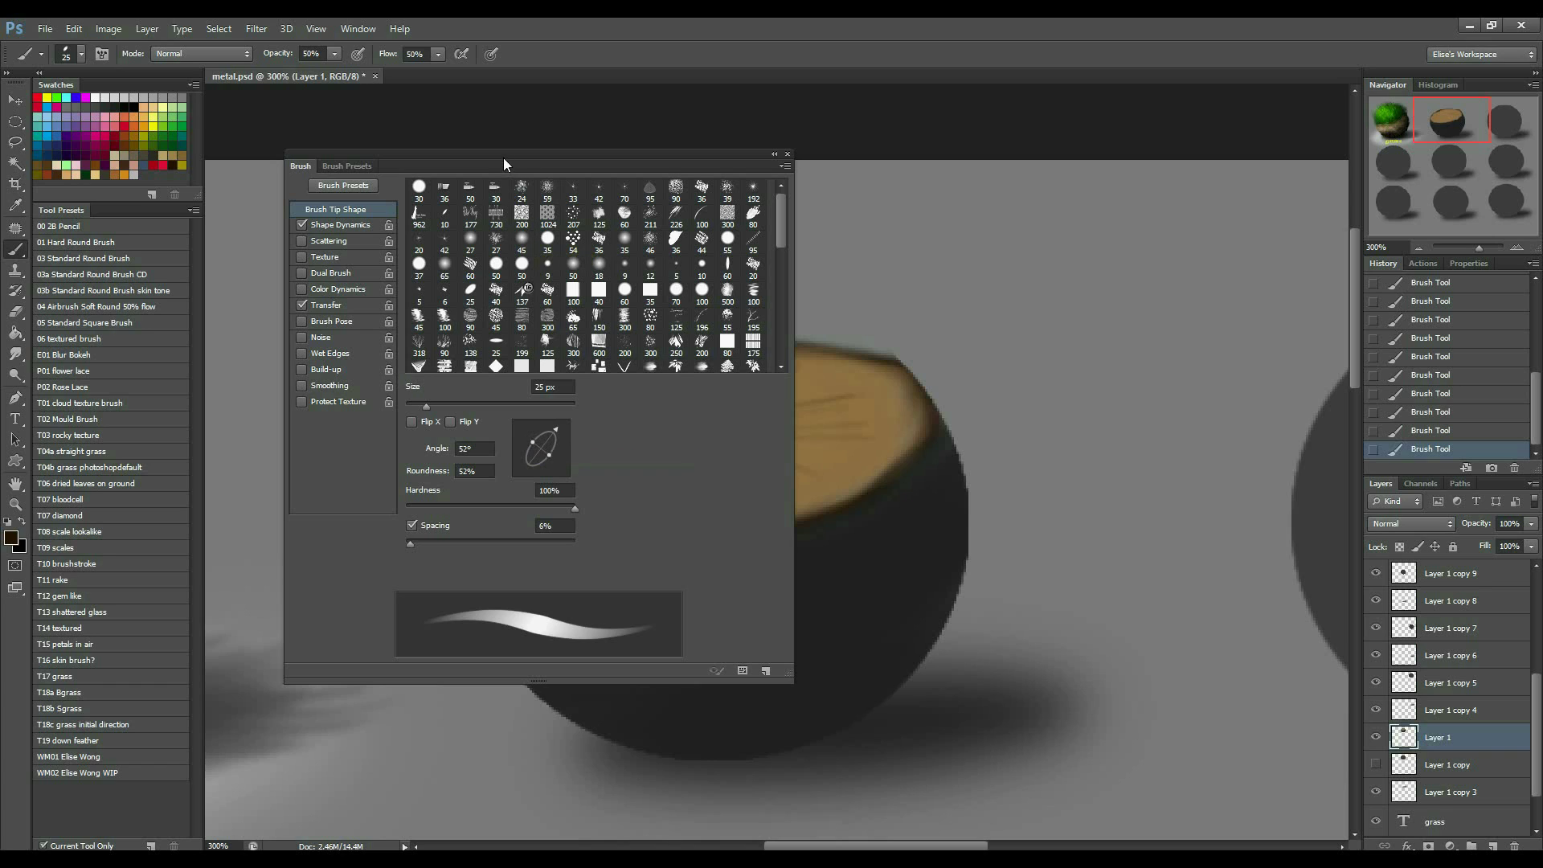
mouse_move(503, 158)
mouse_down()
mouse_move(916, 98)
mouse_move(1121, 104)
mouse_up()
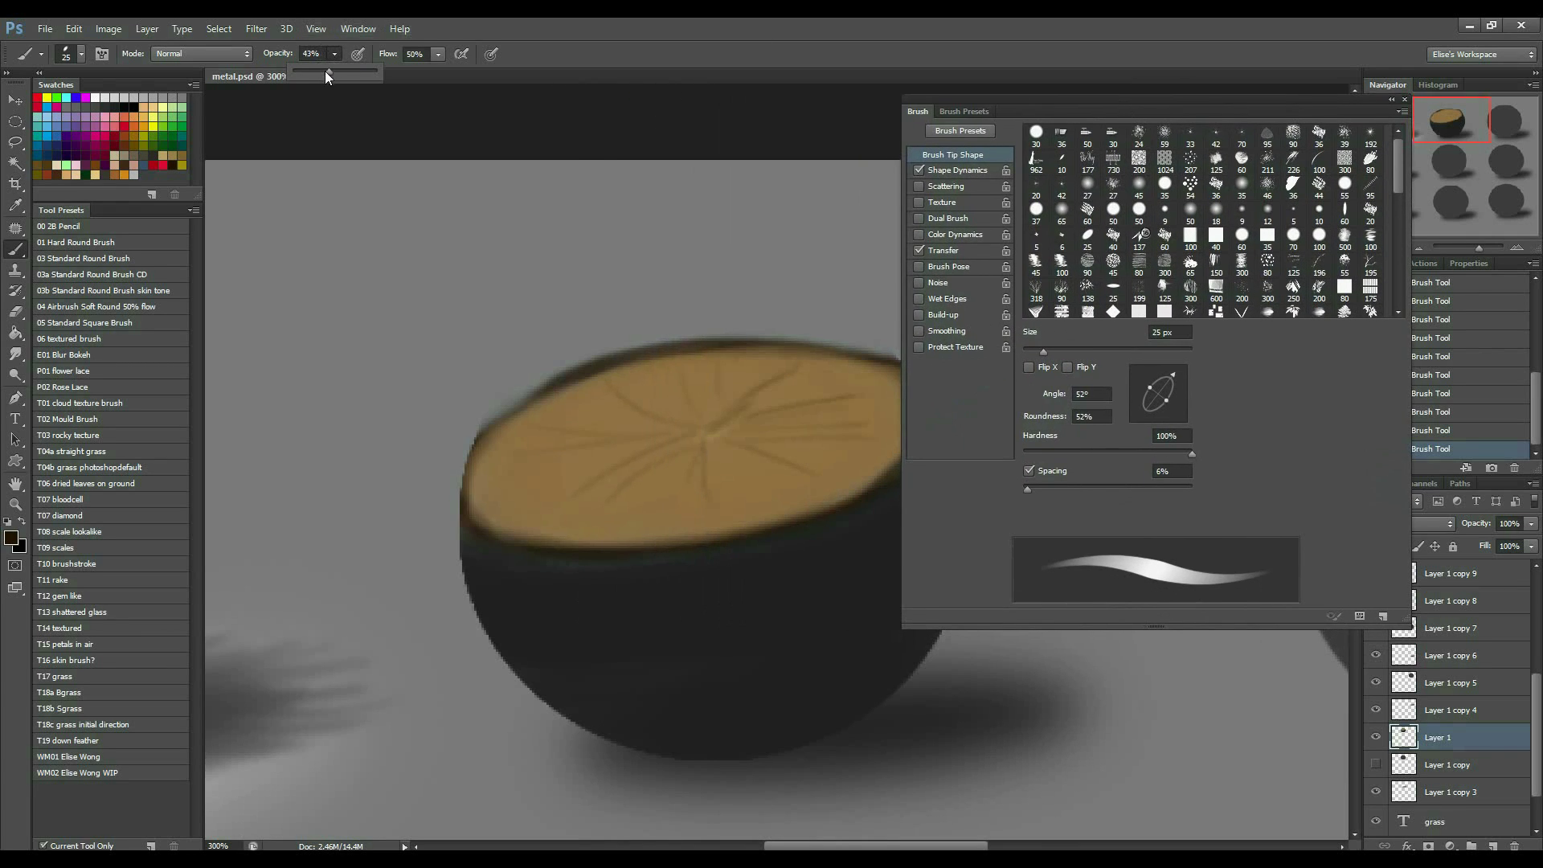
Set the brush tip to 97° angle, 36% roundness and 7 px size.
click(325, 71)
drag(1121, 103, 1209, 45)
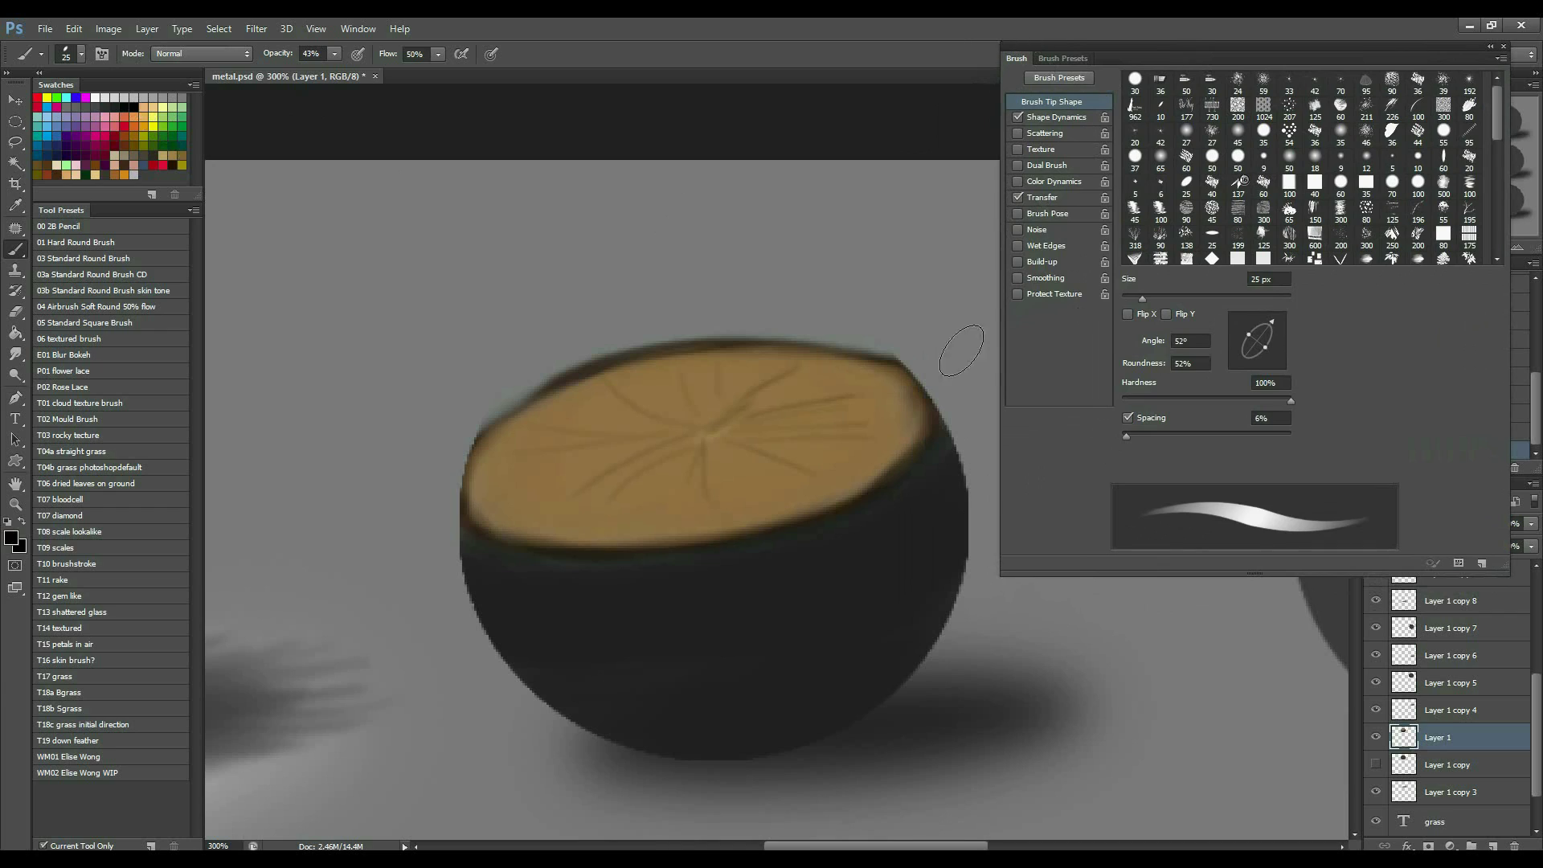
key(bracketleft)
key(bracketleft)
key(bracketleft)
key(bracketleft)
key(bracketleft)
key(bracketleft)
key(bracketleft)
key(bracketleft)
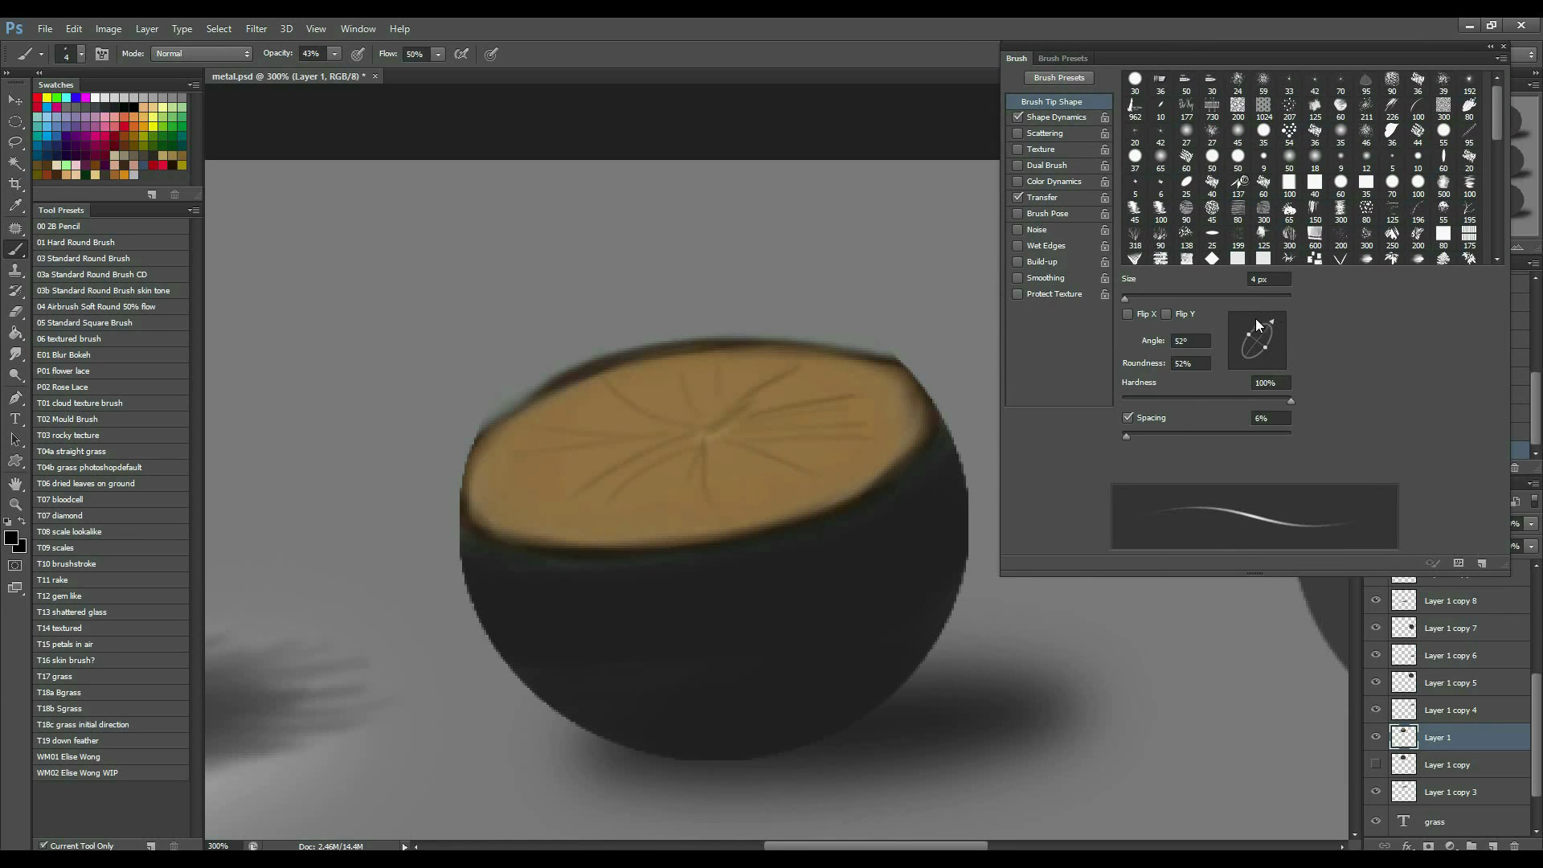
drag(1259, 324, 1254, 315)
key(bracketright)
key(bracketright)
key(bracketright)
drag(1246, 341, 1253, 345)
key(bracketright)
key(bracketright)
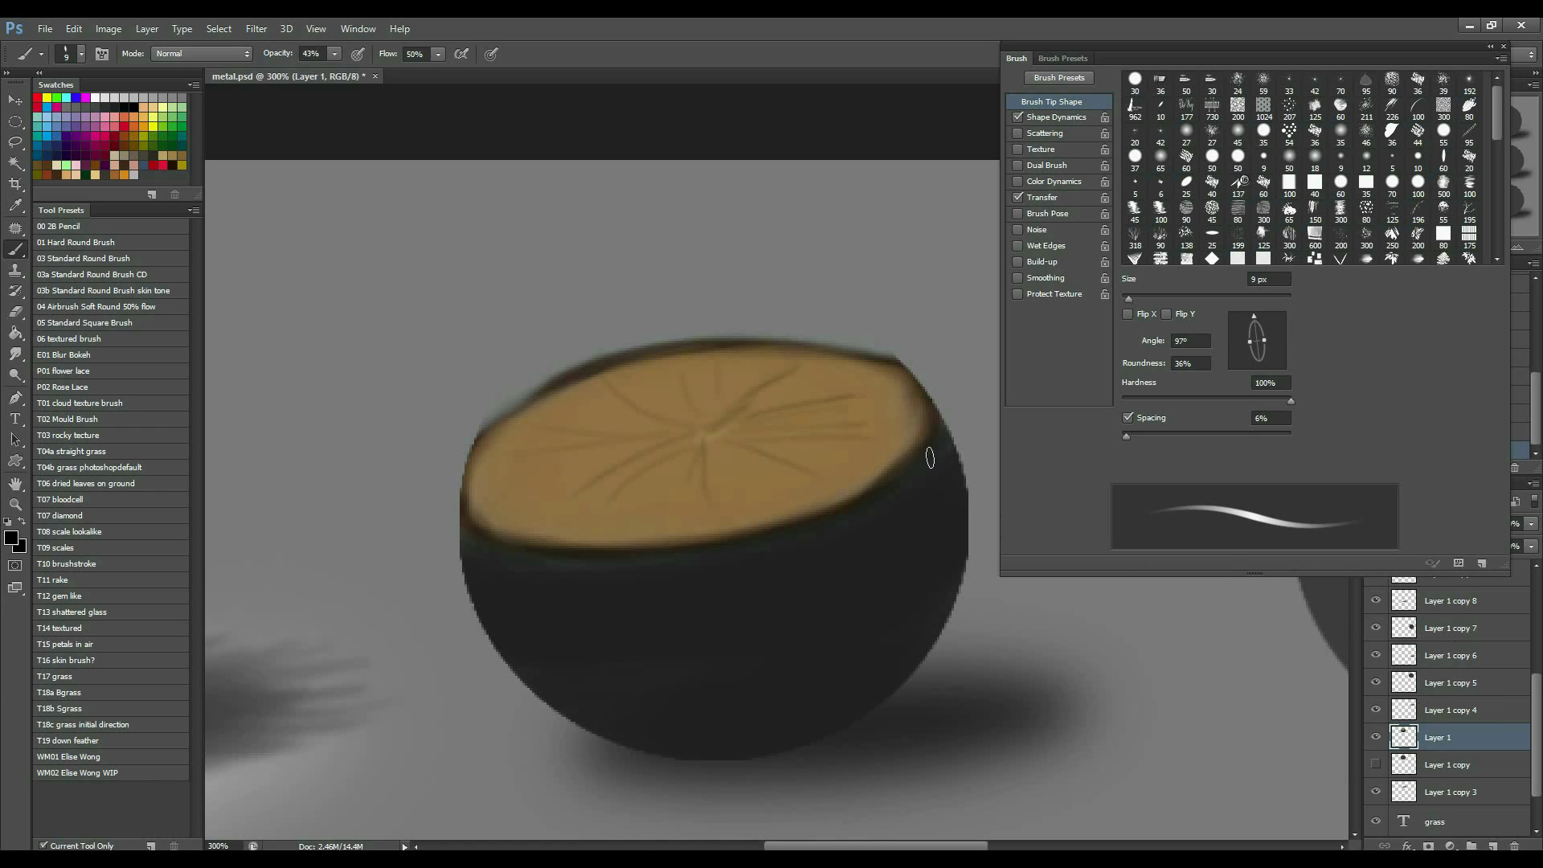
key(bracketleft)
key(bracketleft)
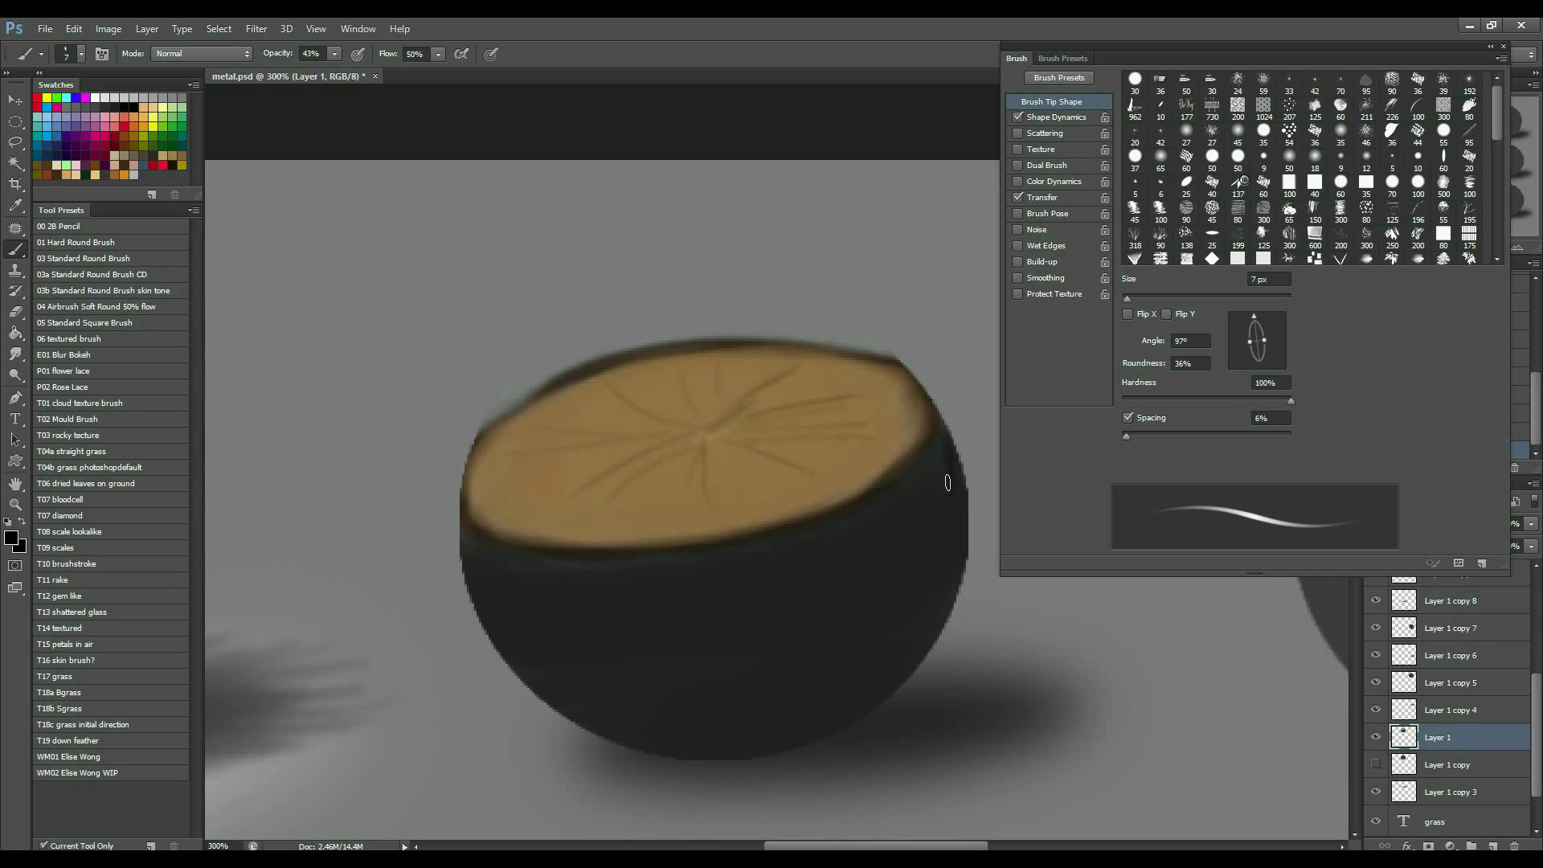
Paint a thin highlight down the right rim, then use a 6 px brush at 64% opacity.
drag(944, 452, 951, 513)
key(bracketleft)
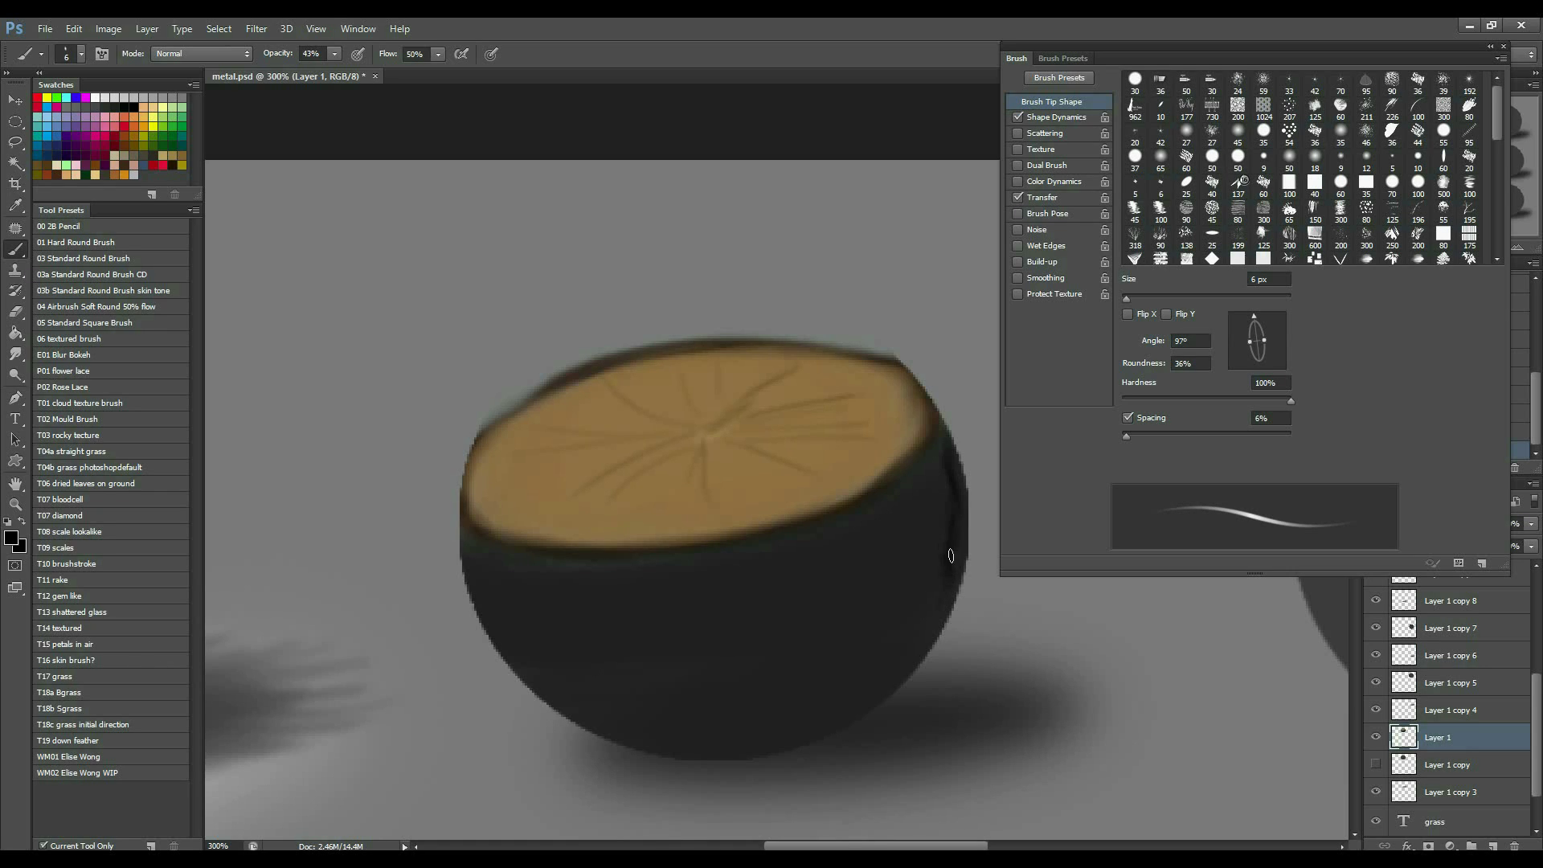
click(334, 54)
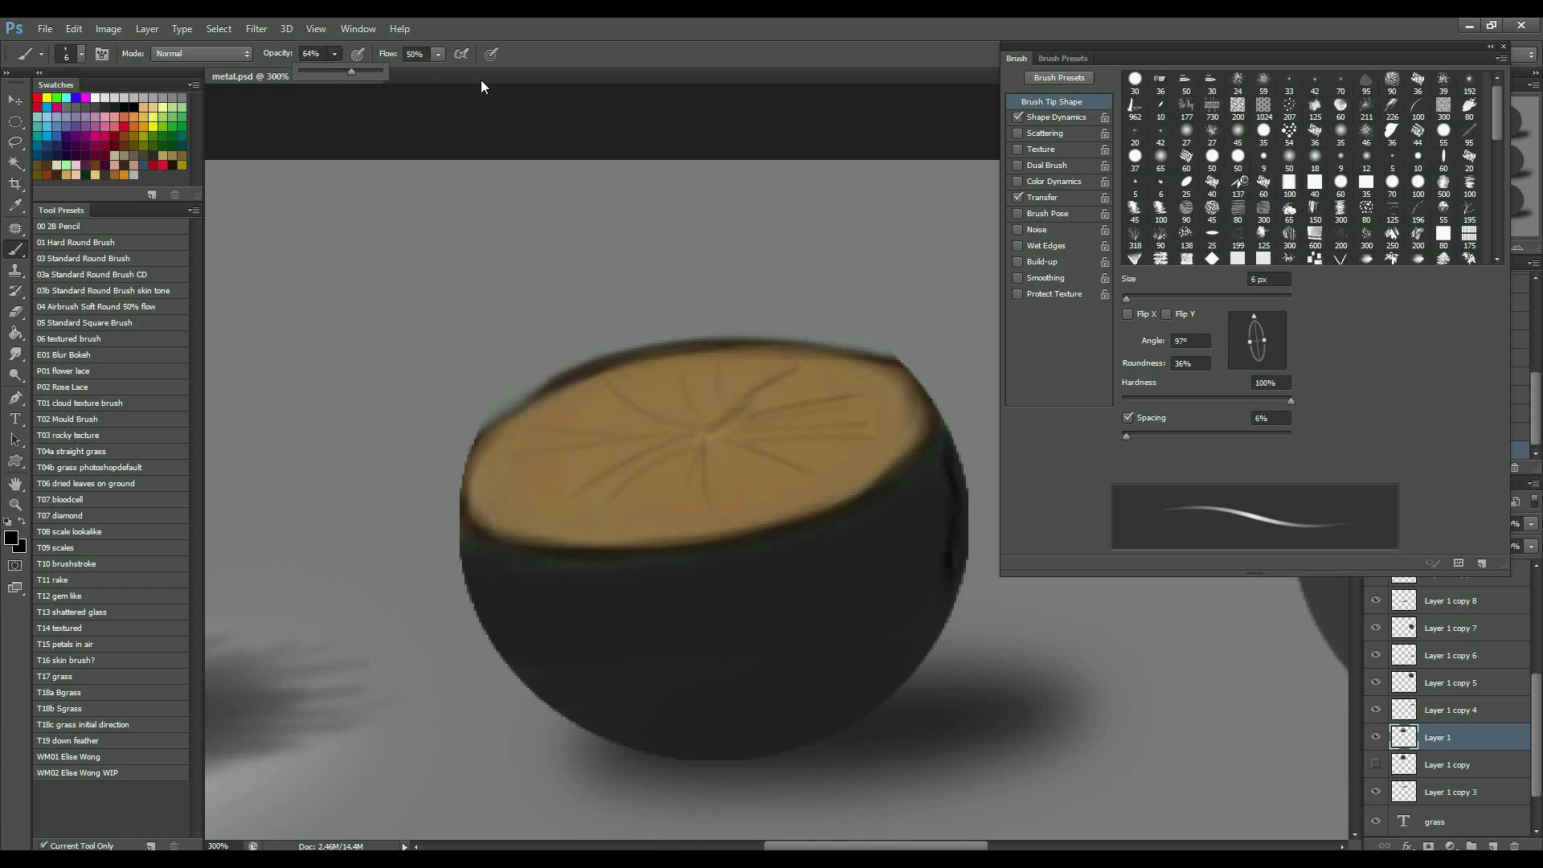
Paint dark jagged bark strokes over the stump's sides with a 5 px, 95°, 16% roundness brush.
click(949, 494)
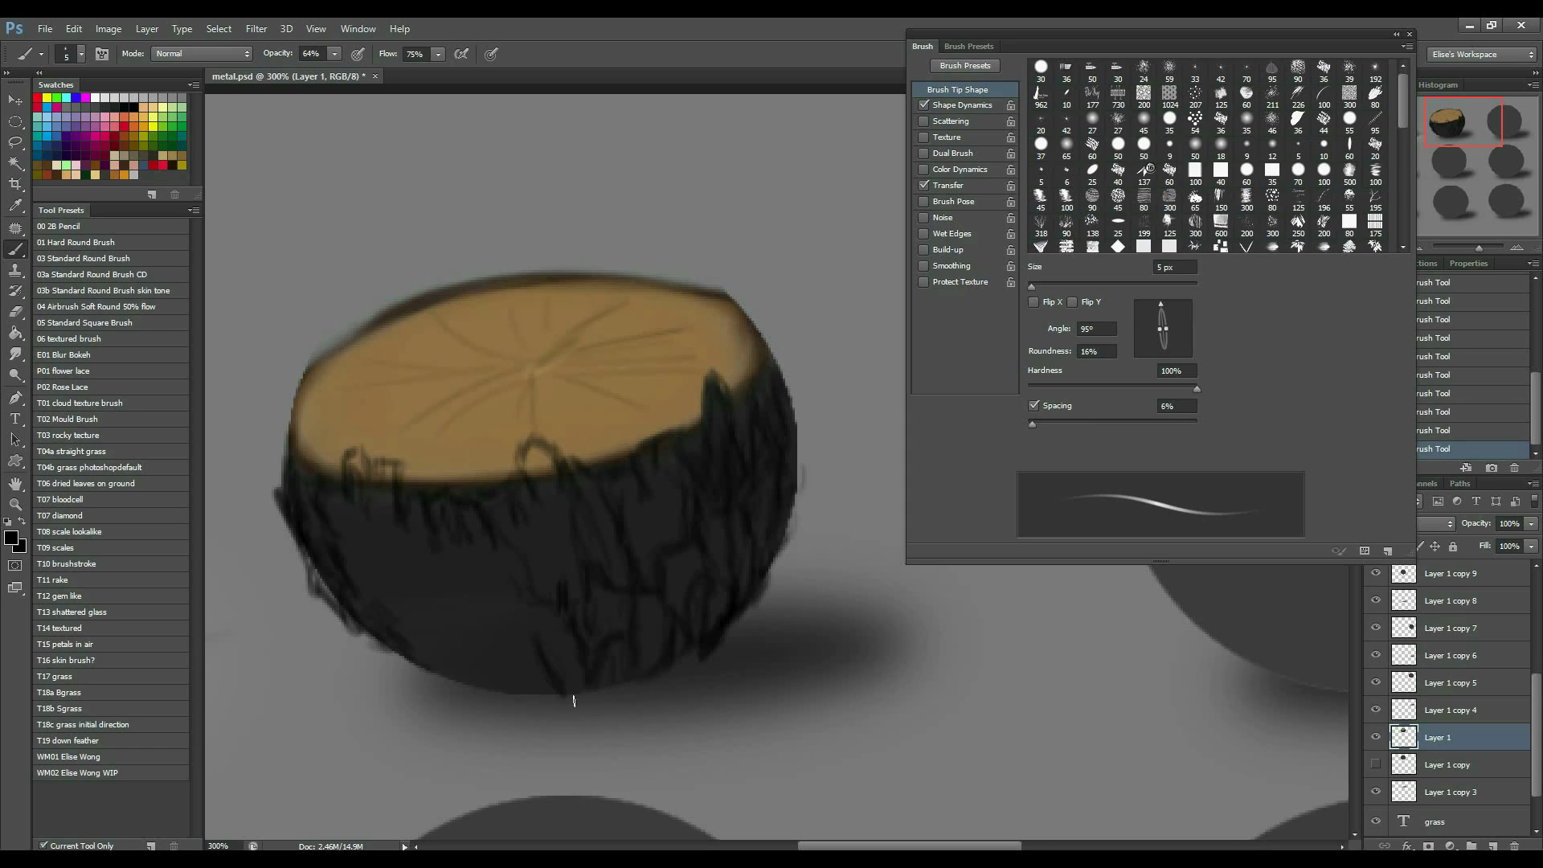
drag(574, 701, 580, 687)
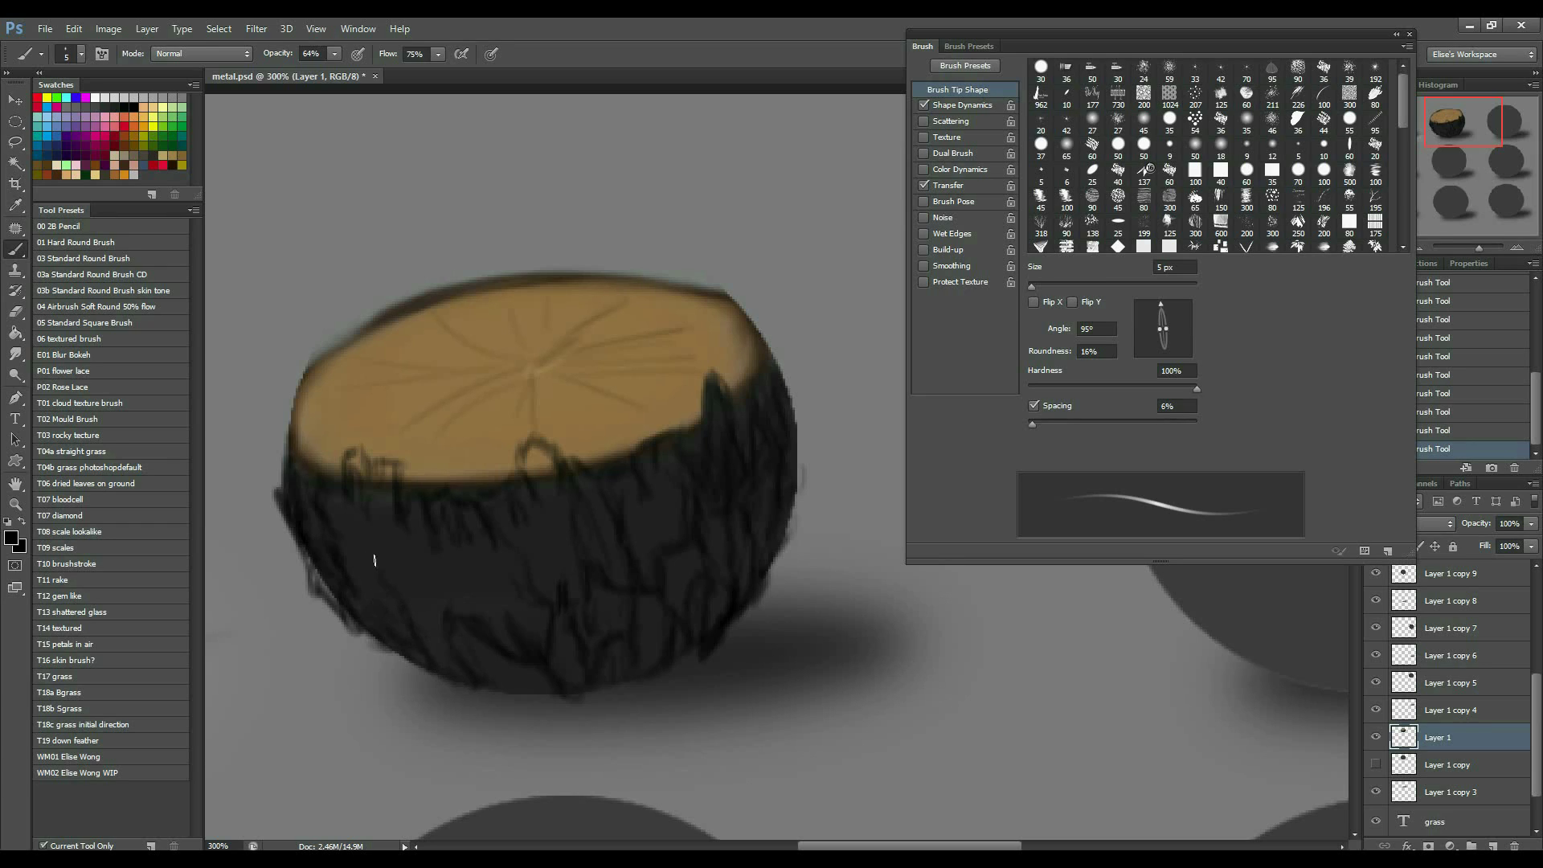
Paint pale grey bark plates over the stump's dark sides with a 4–6 px brush, then zoom out to check.
key(bracketleft)
key(bracketright)
key(bracketright)
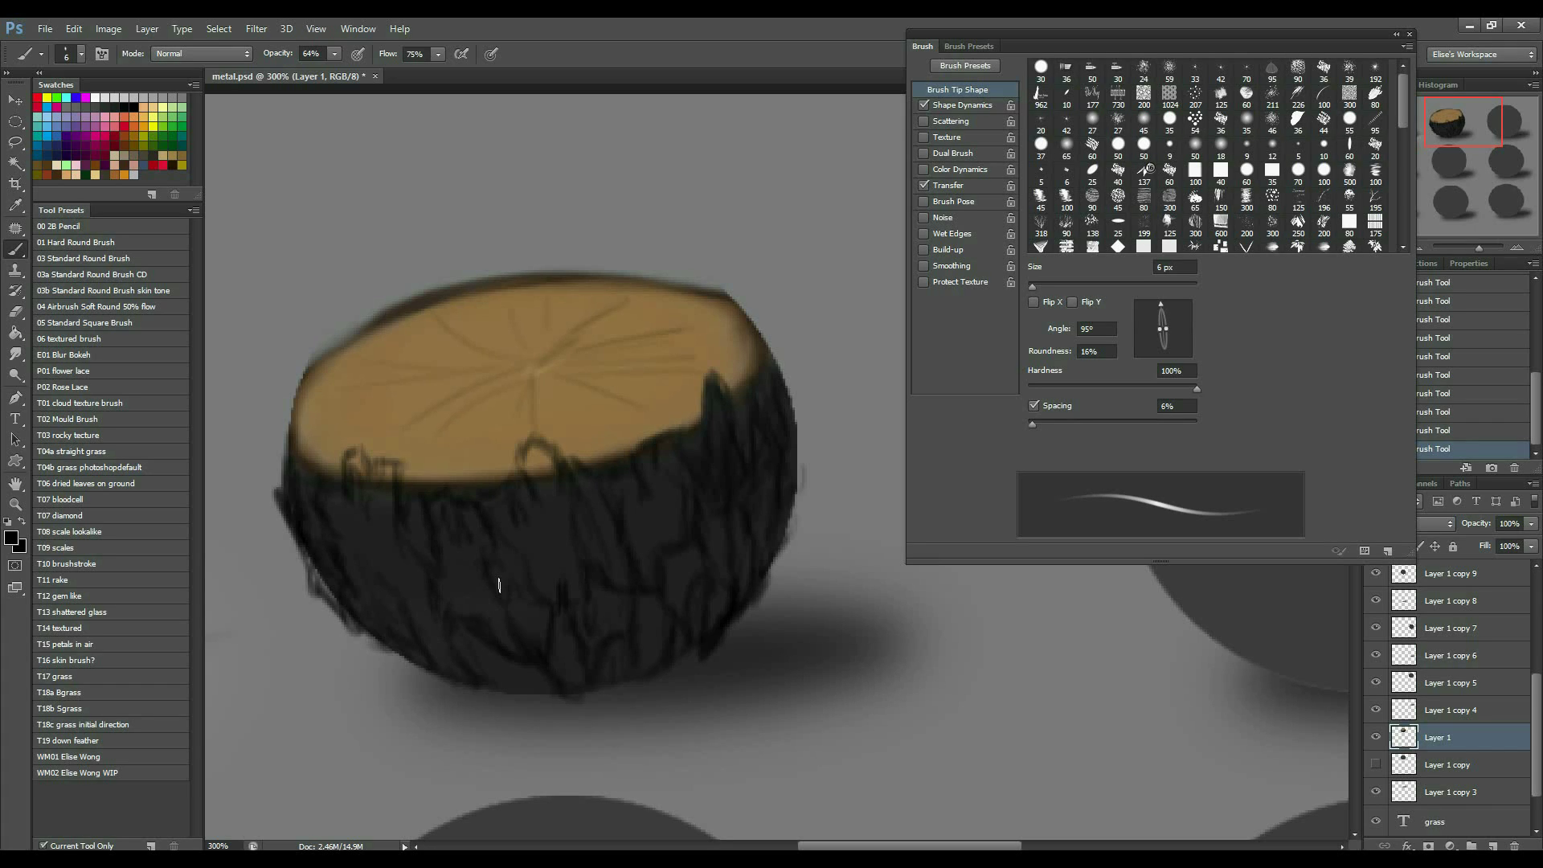
key(bracketleft)
key(bracketright)
key(bracketright)
key(bracketright)
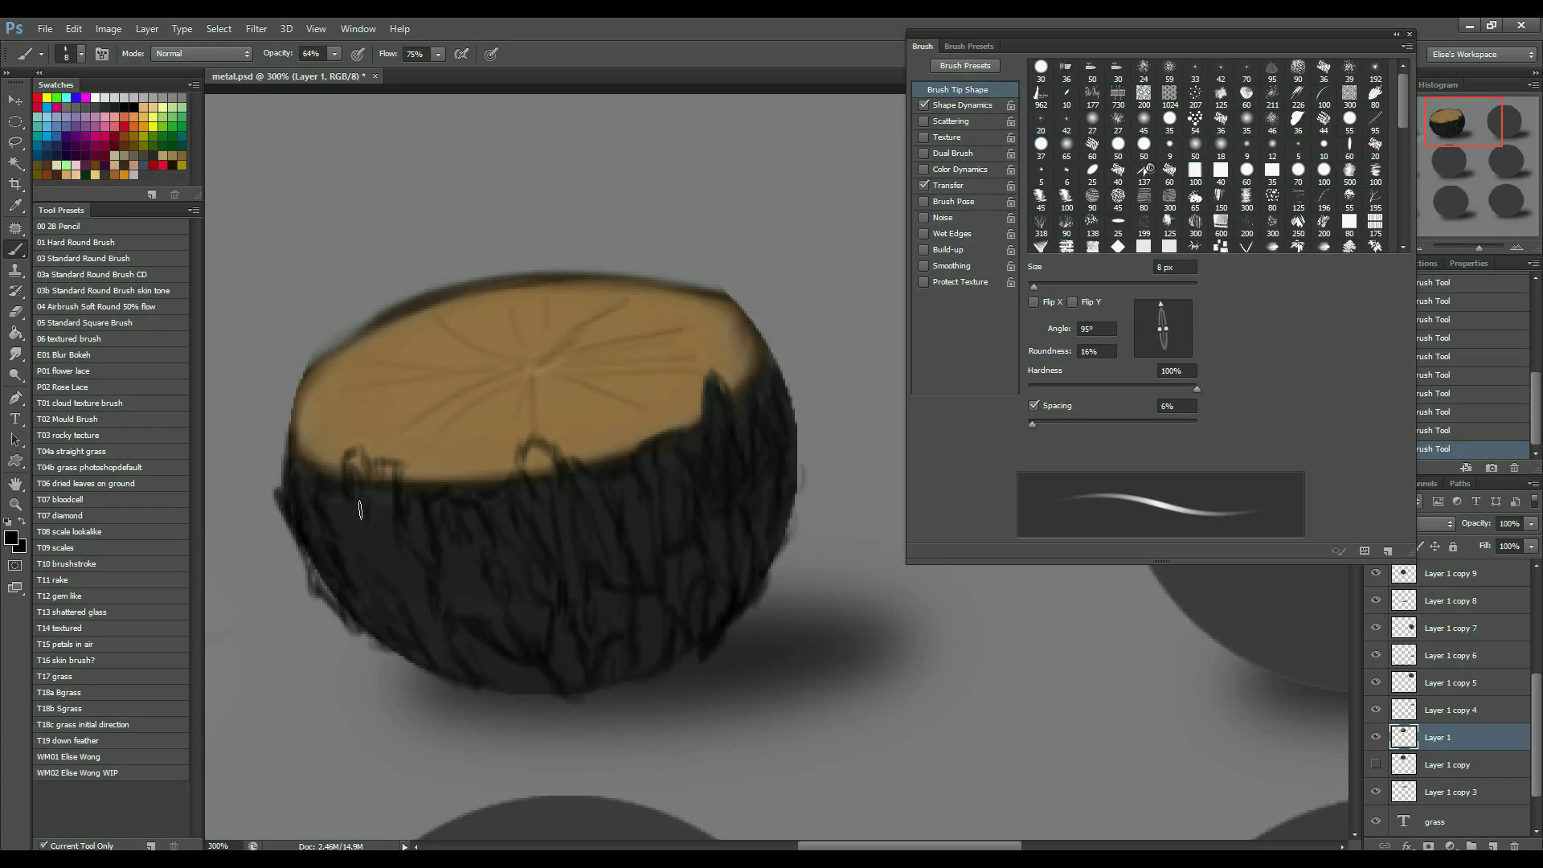
key(bracketleft)
key(bracketleft)
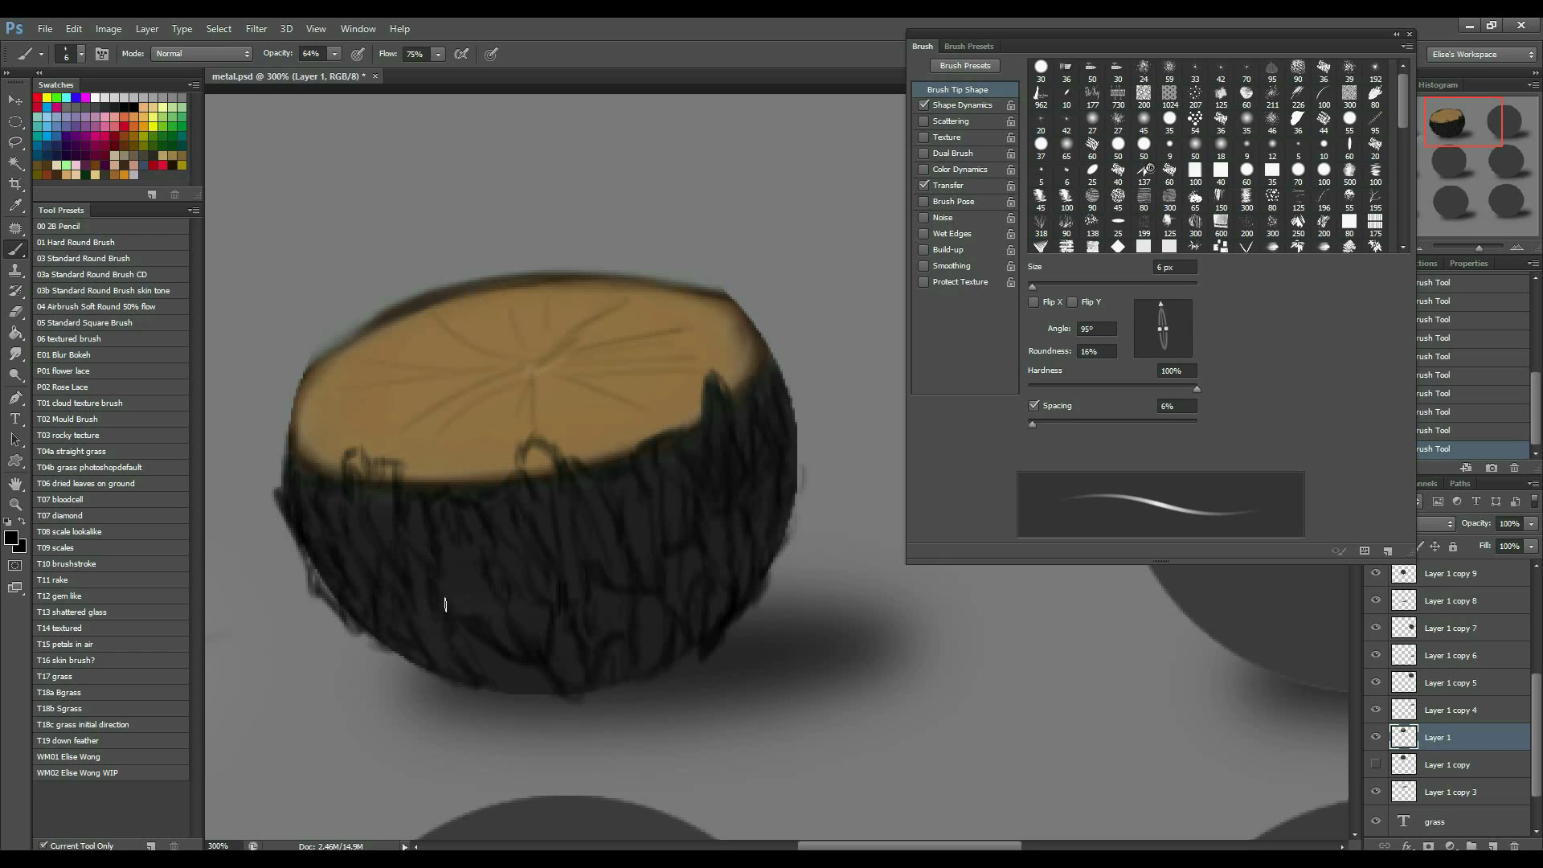
key(ctrl+0)
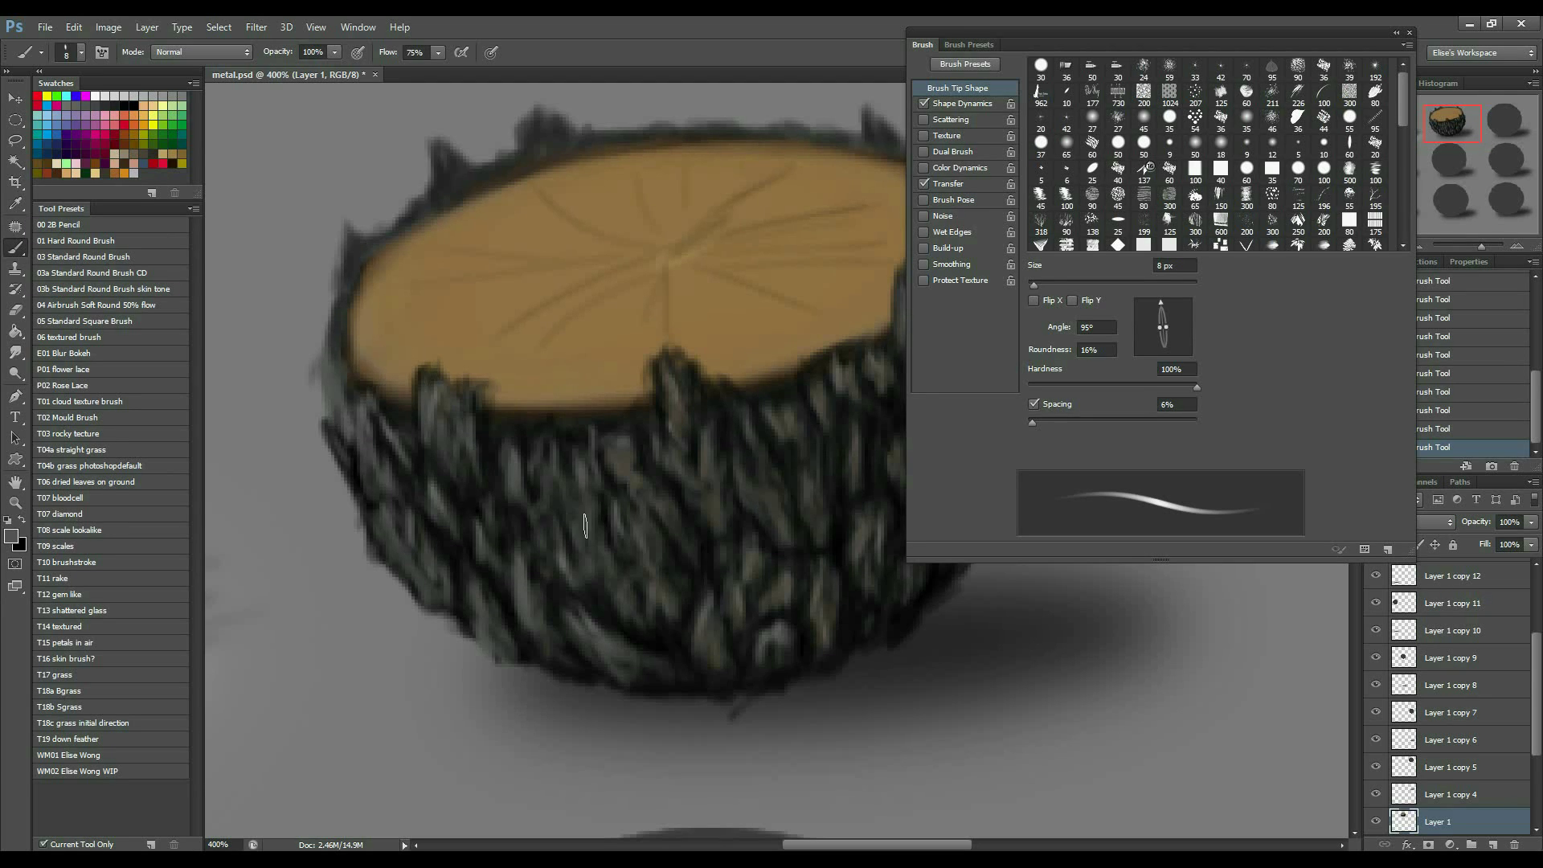
Flip the canvas horizontally to check the drawing, then undo and zoom back in.
key(ctrl+0)
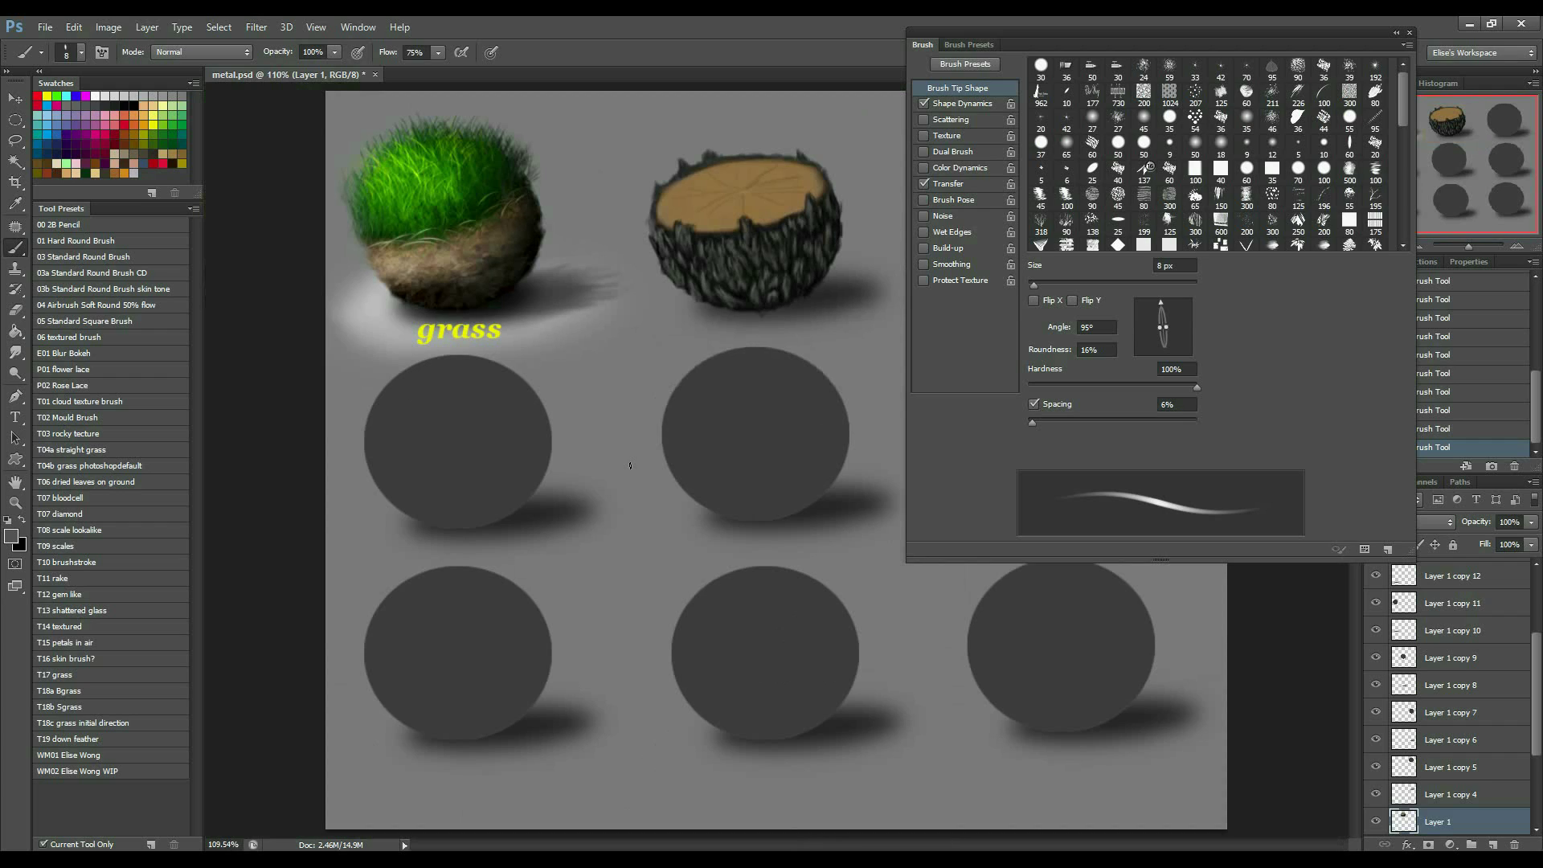
key(alt+i)
key(g)
key(h)
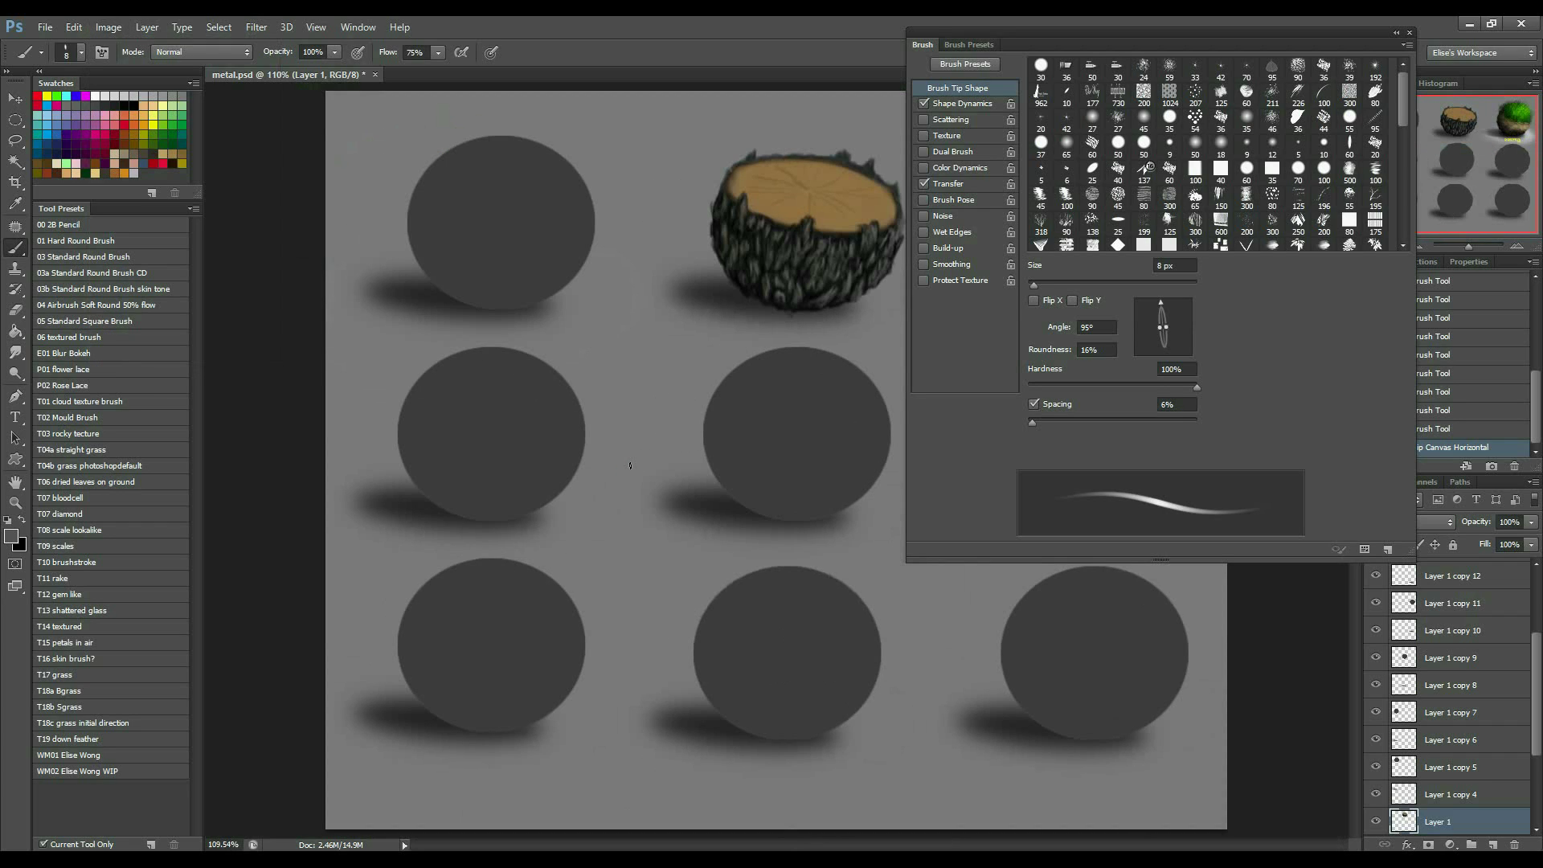
key(ctrl+z)
key(ctrl+plus)
key(ctrl+plus)
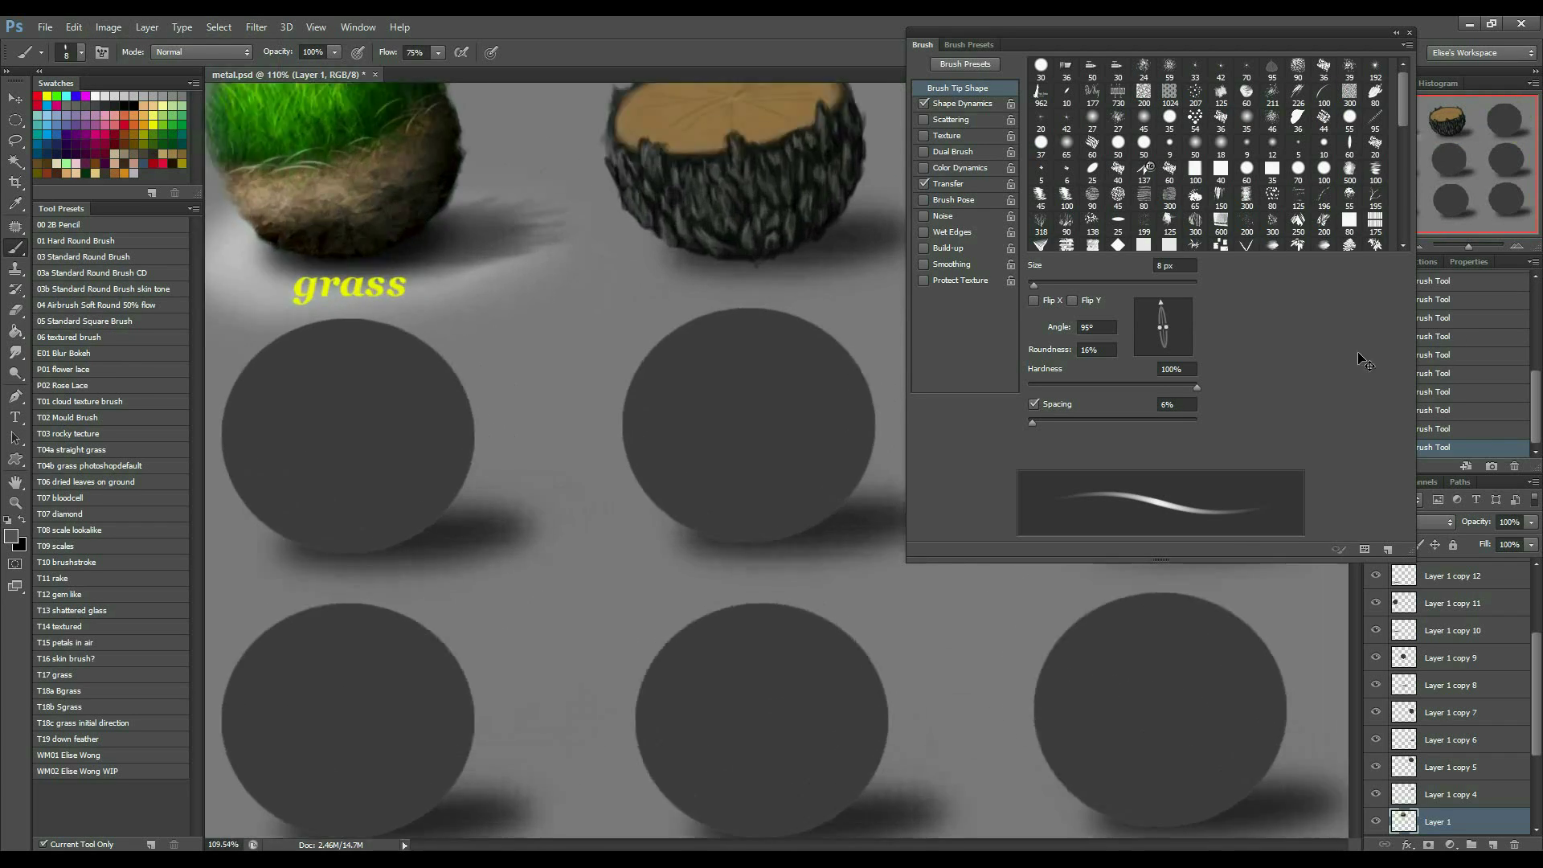
drag(509, 450, 525, 442)
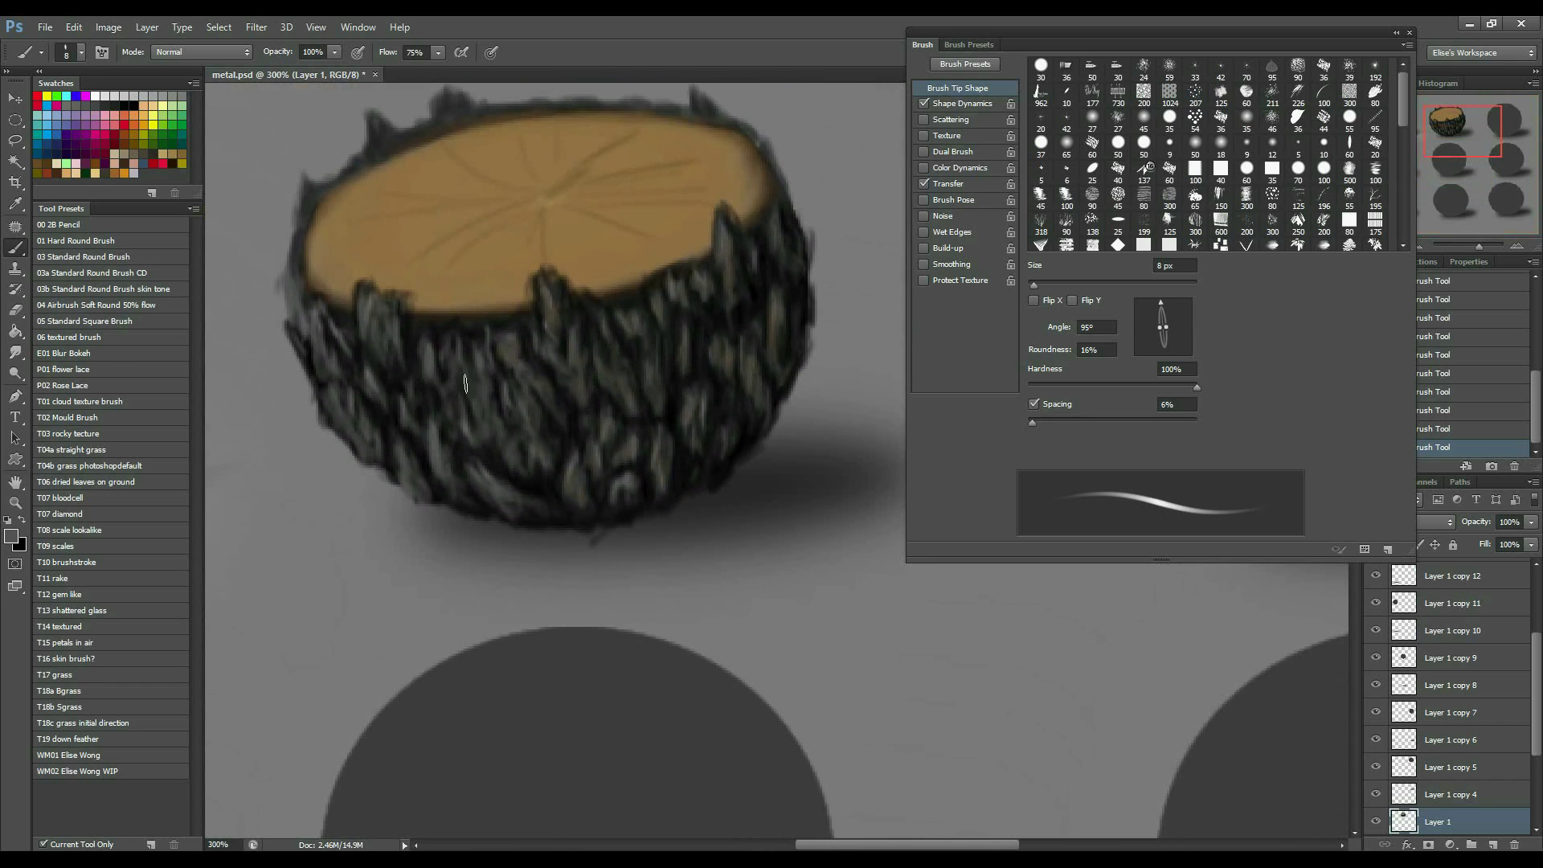
Paint bark detail with black, then tan and darker orange-brown, settling on a 10 px brush.
click(135, 101)
key(bracketleft)
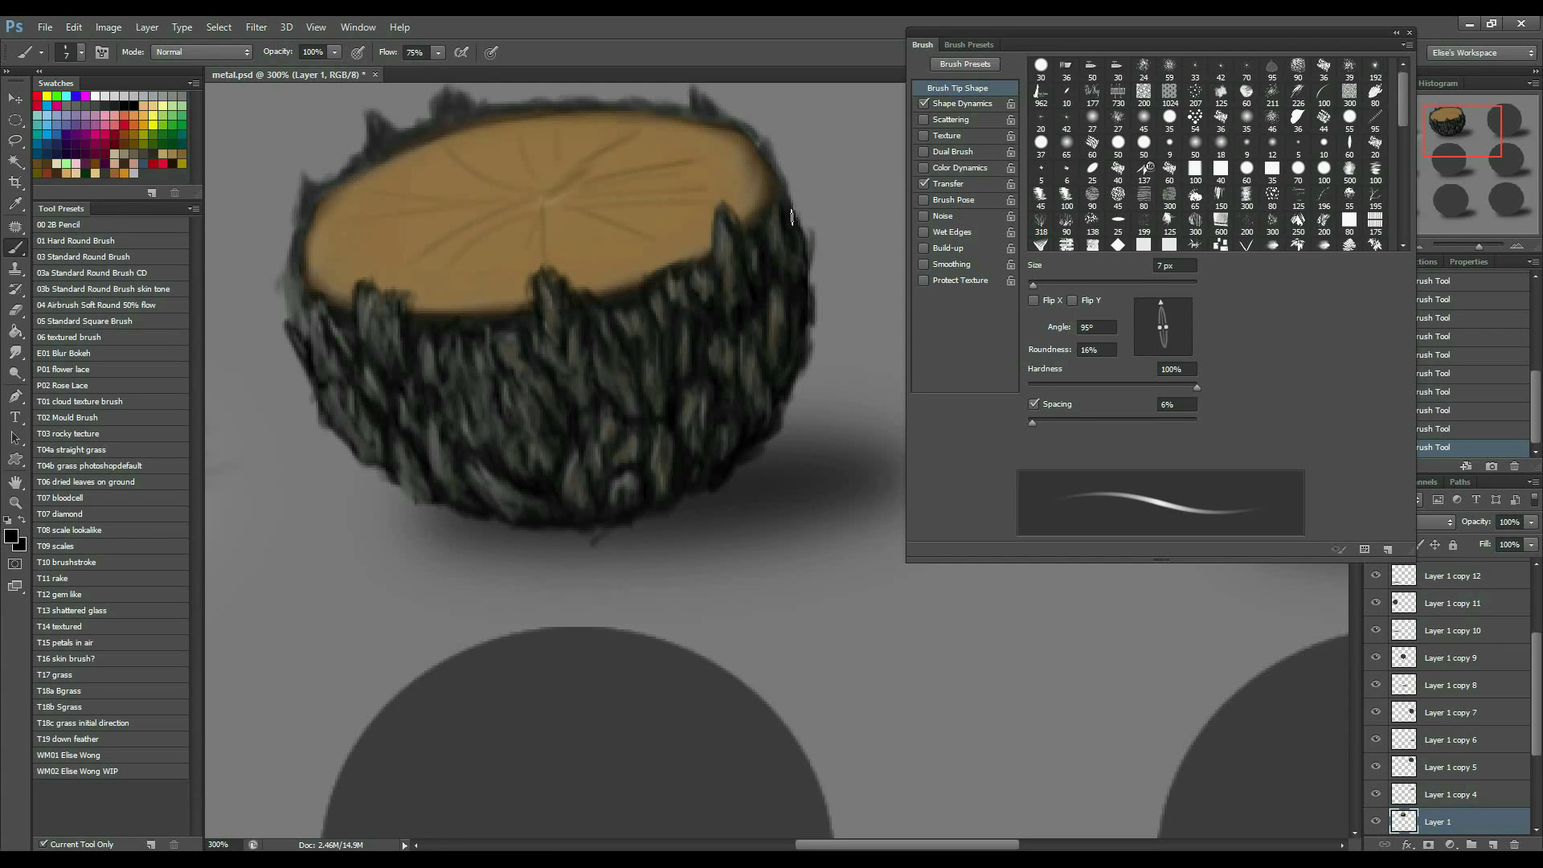
key(bracketright)
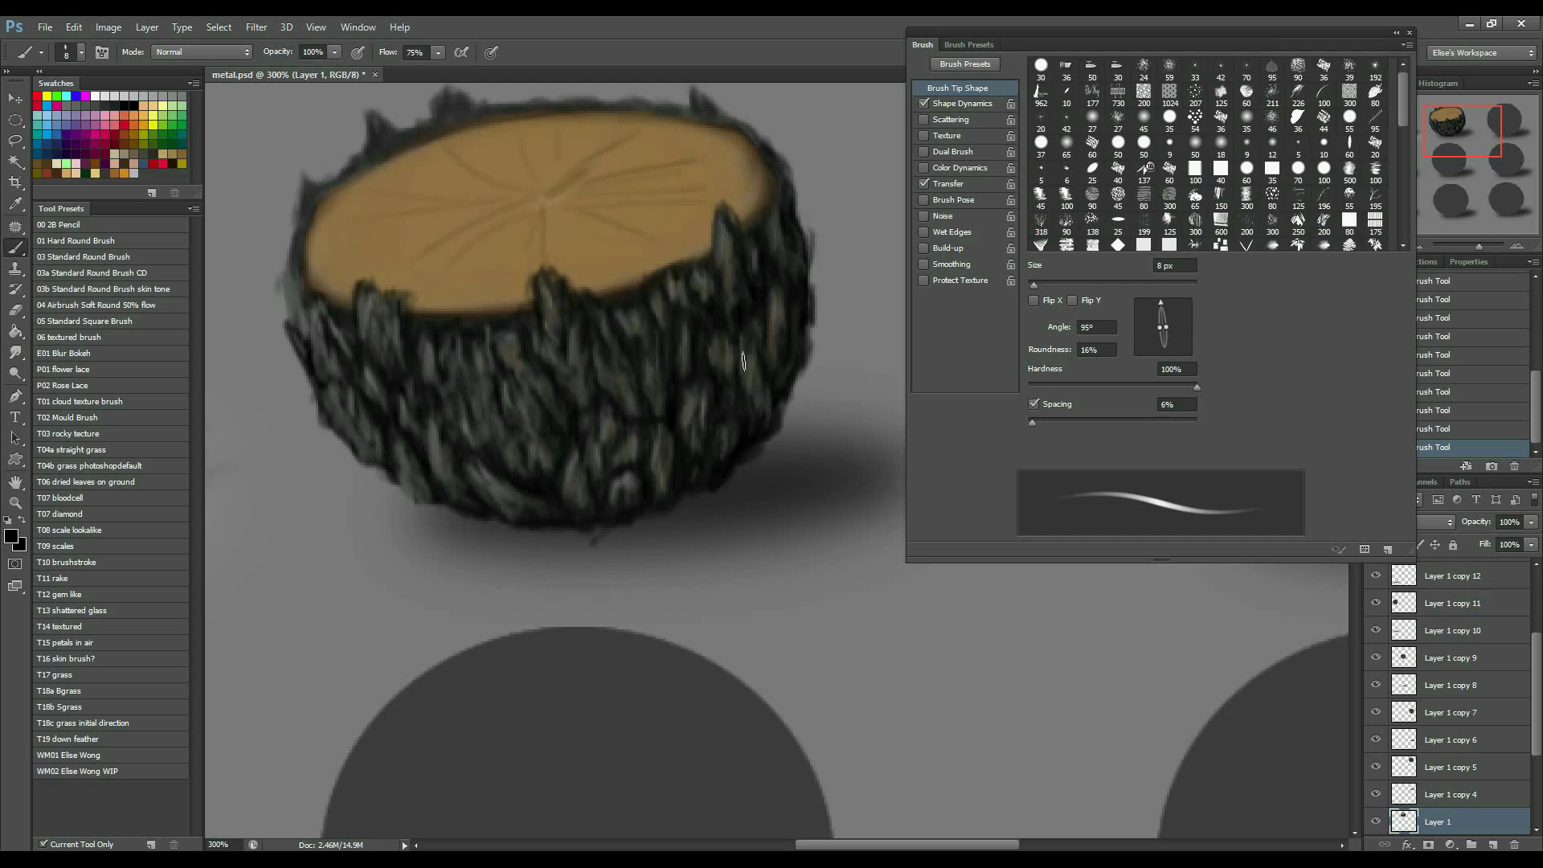
click(166, 155)
click(116, 173)
key(bracketright)
key(bracketright)
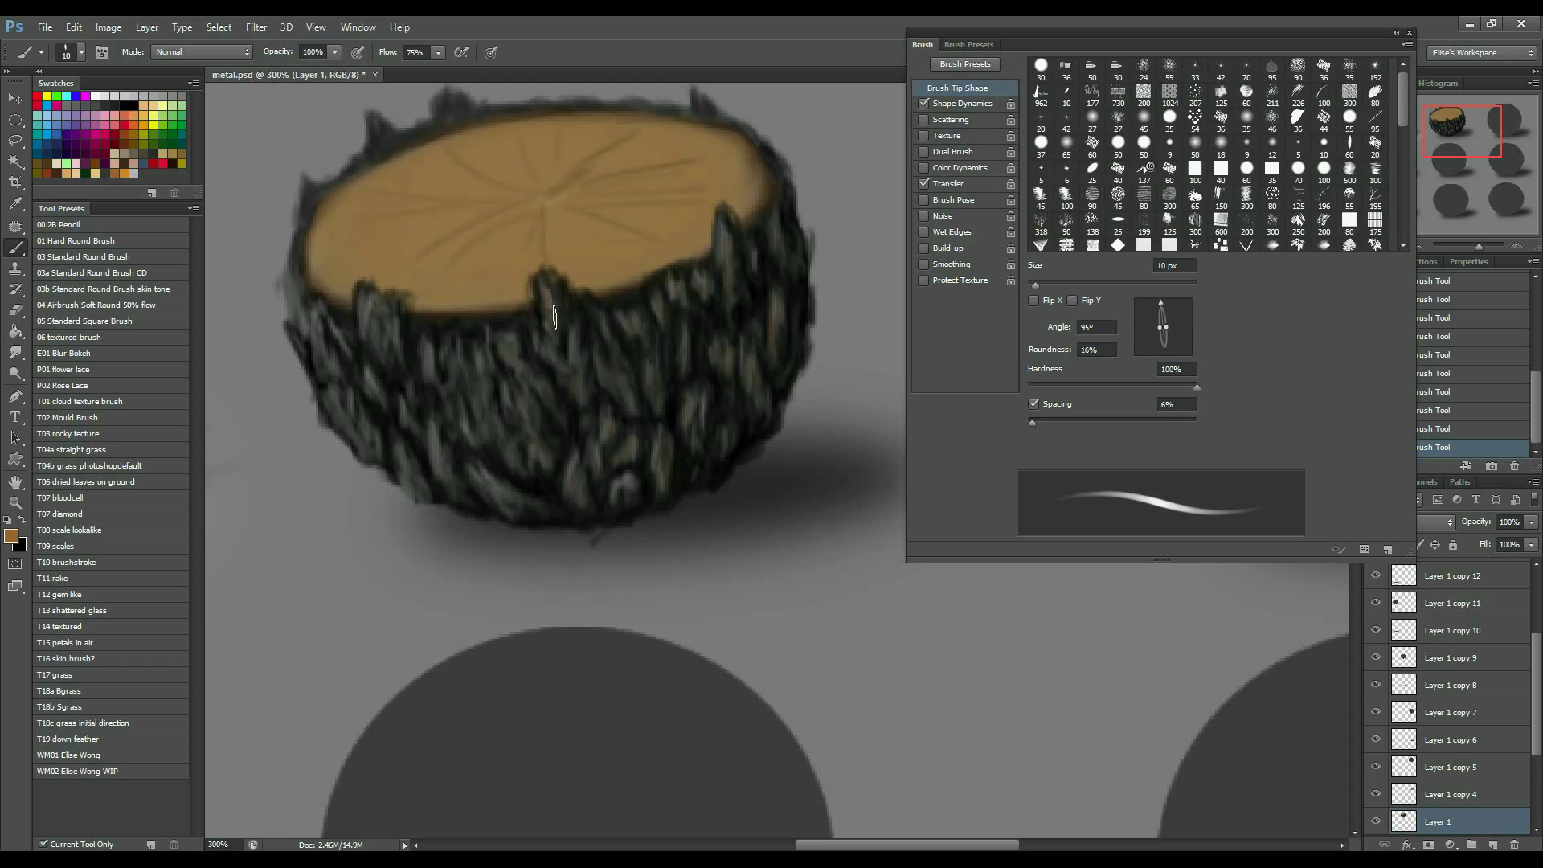
key(bracketleft)
key(bracketright)
Mirror the whole canvas again for a check, undo it, and zoom back centred on the stump.
key(ctrl+0)
key(alt+i)
key(g)
key(h)
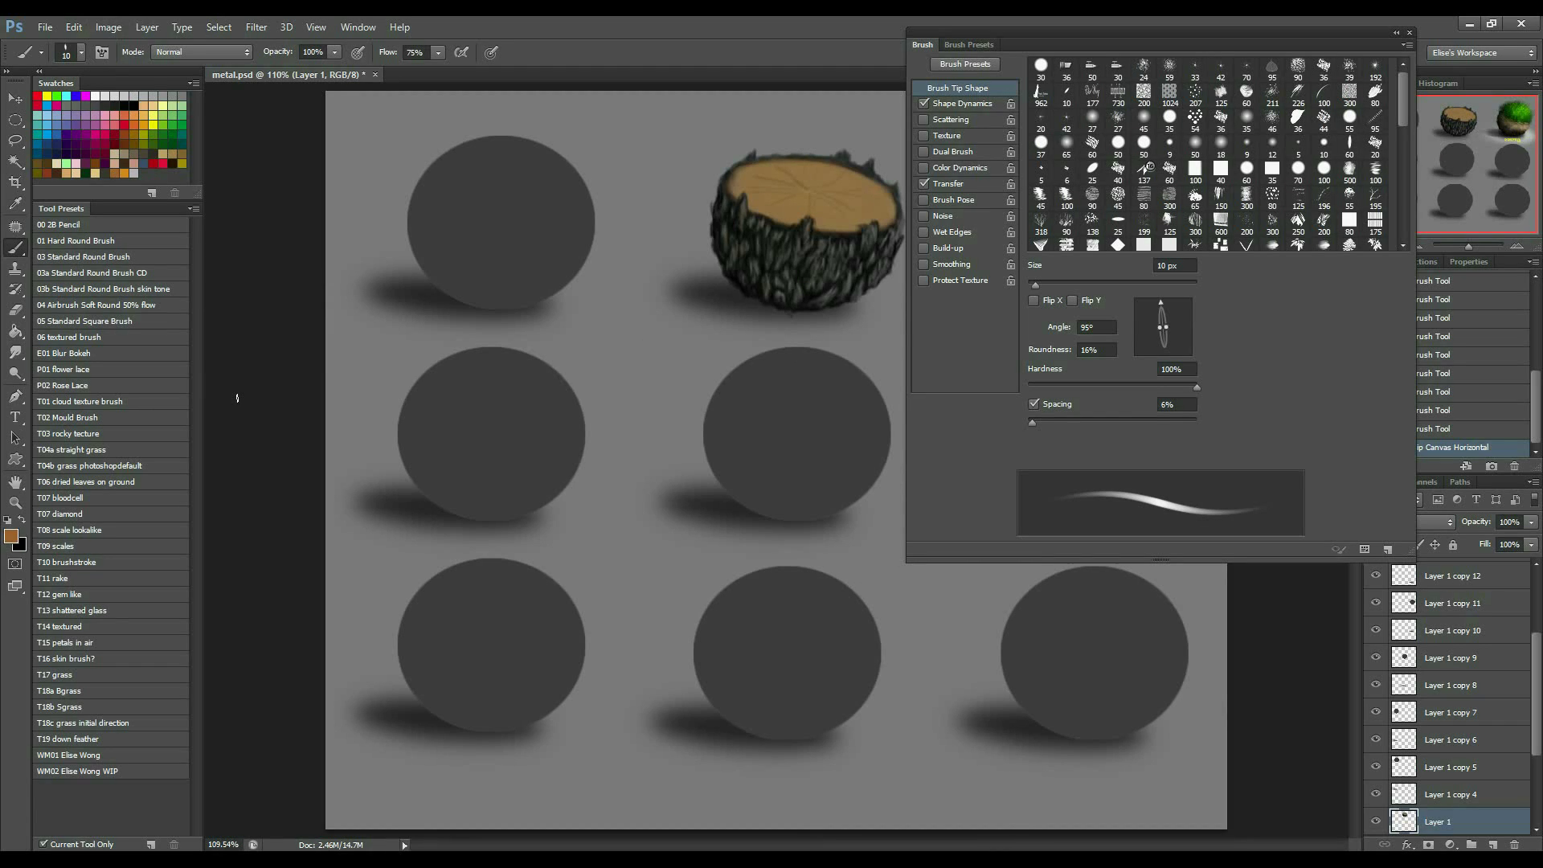
key(ctrl+z)
key(ctrl+plus)
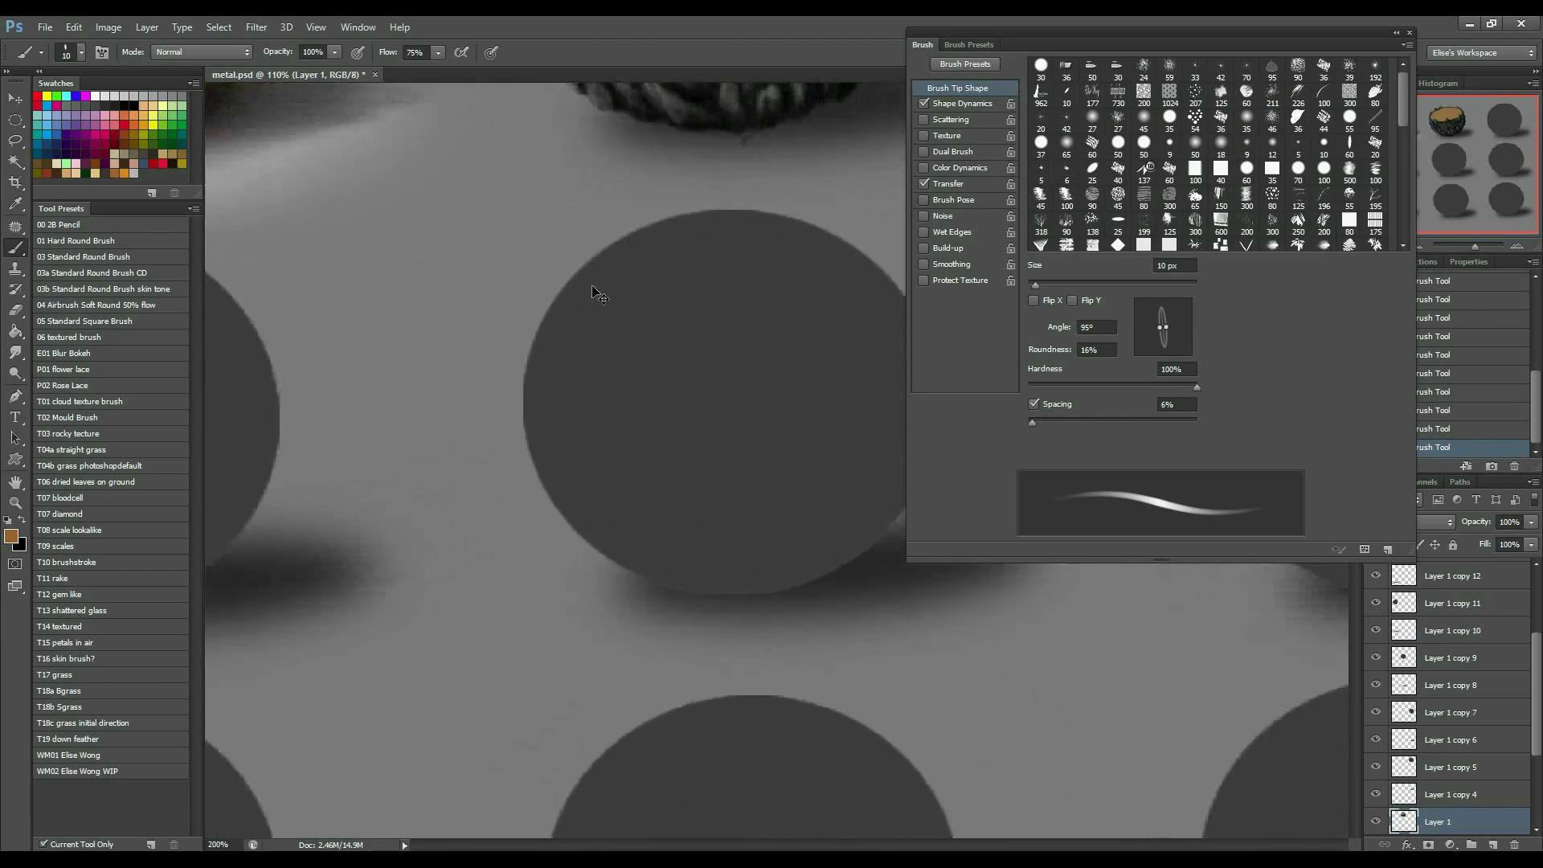
key(ctrl+plus)
drag(593, 292, 554, 568)
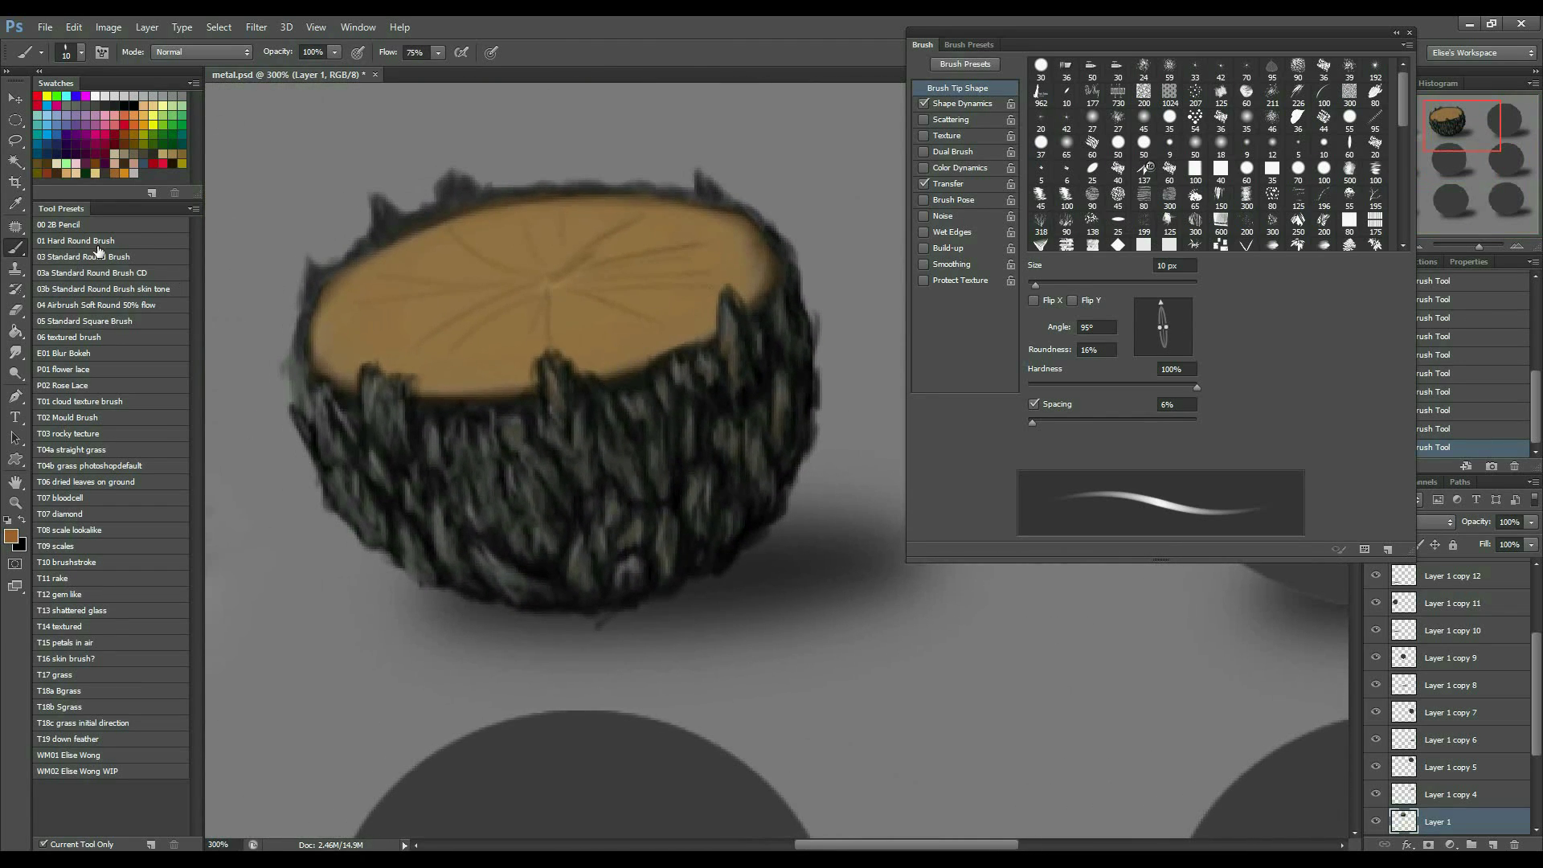
drag(295, 239, 372, 232)
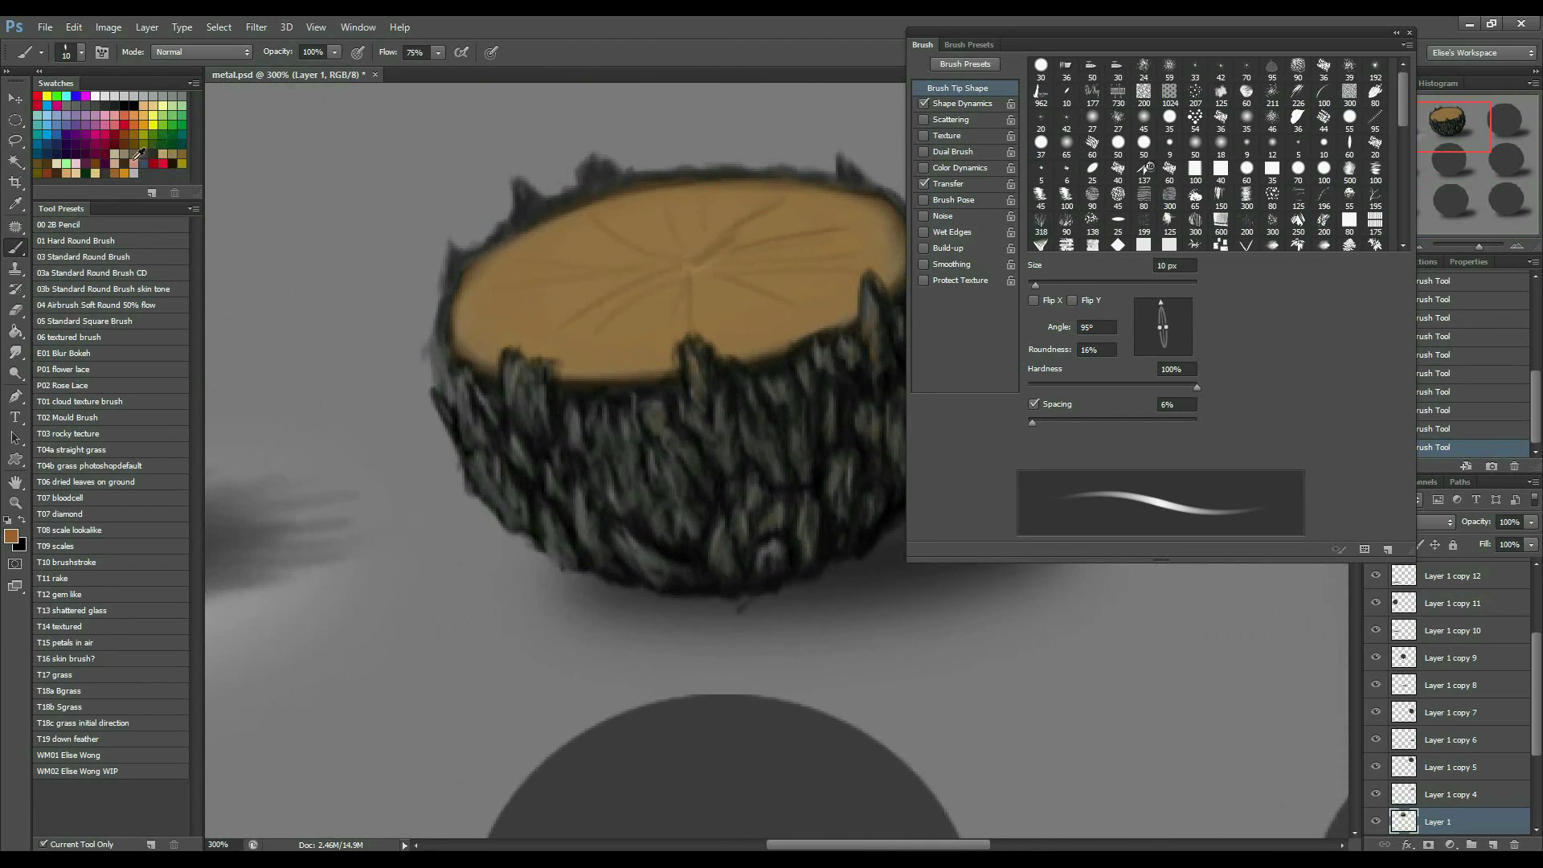
Pick light grey and sample bark and tan wood colours from the stump's left side and top.
click(131, 169)
drag(523, 410, 413, 389)
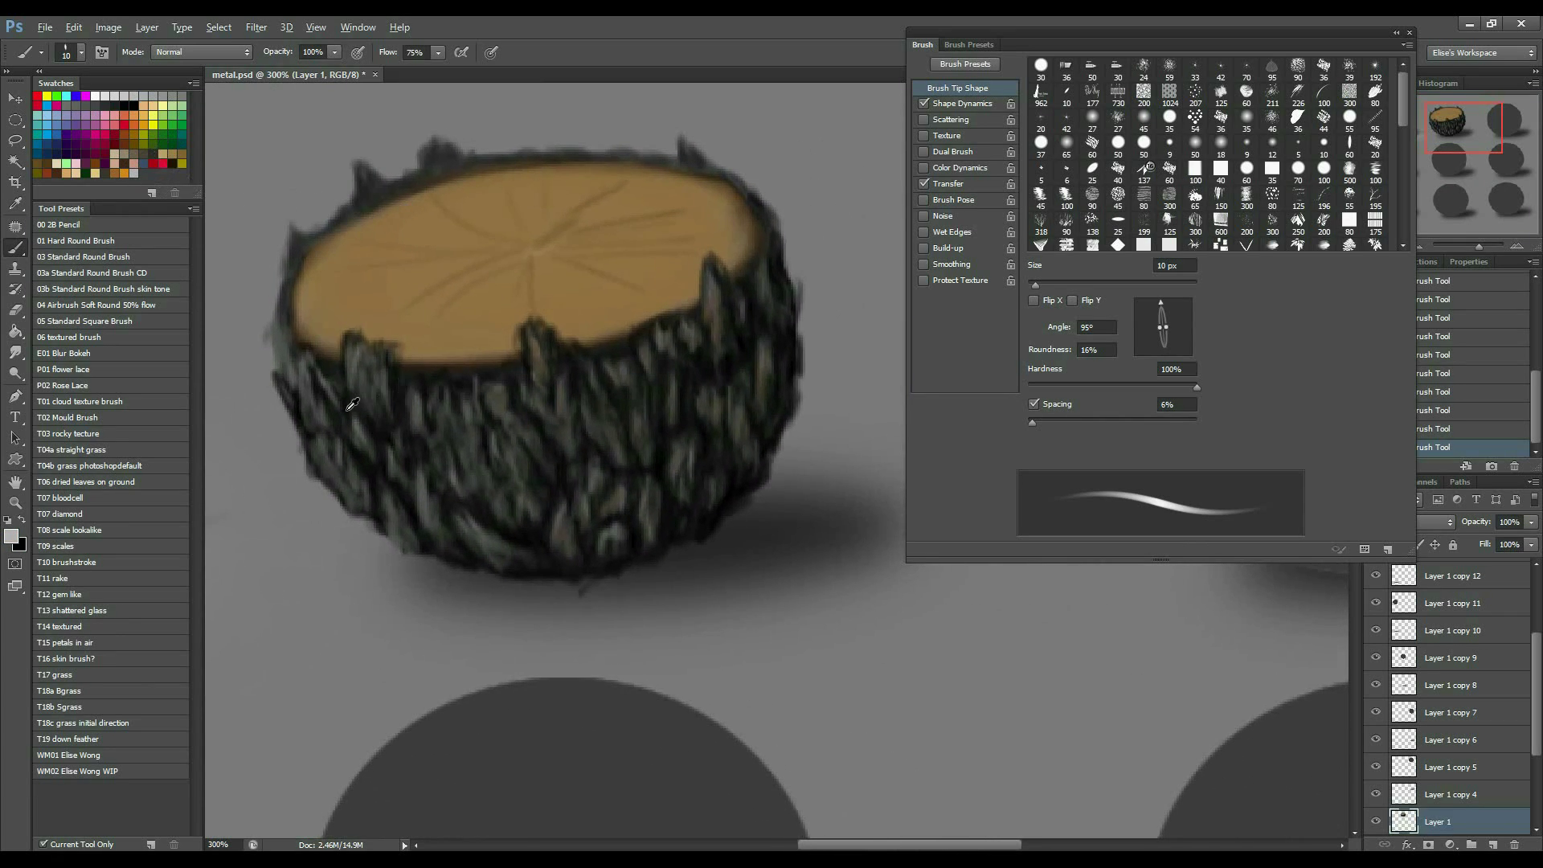
alt+click(422, 409)
alt+click(571, 421)
alt+click(614, 296)
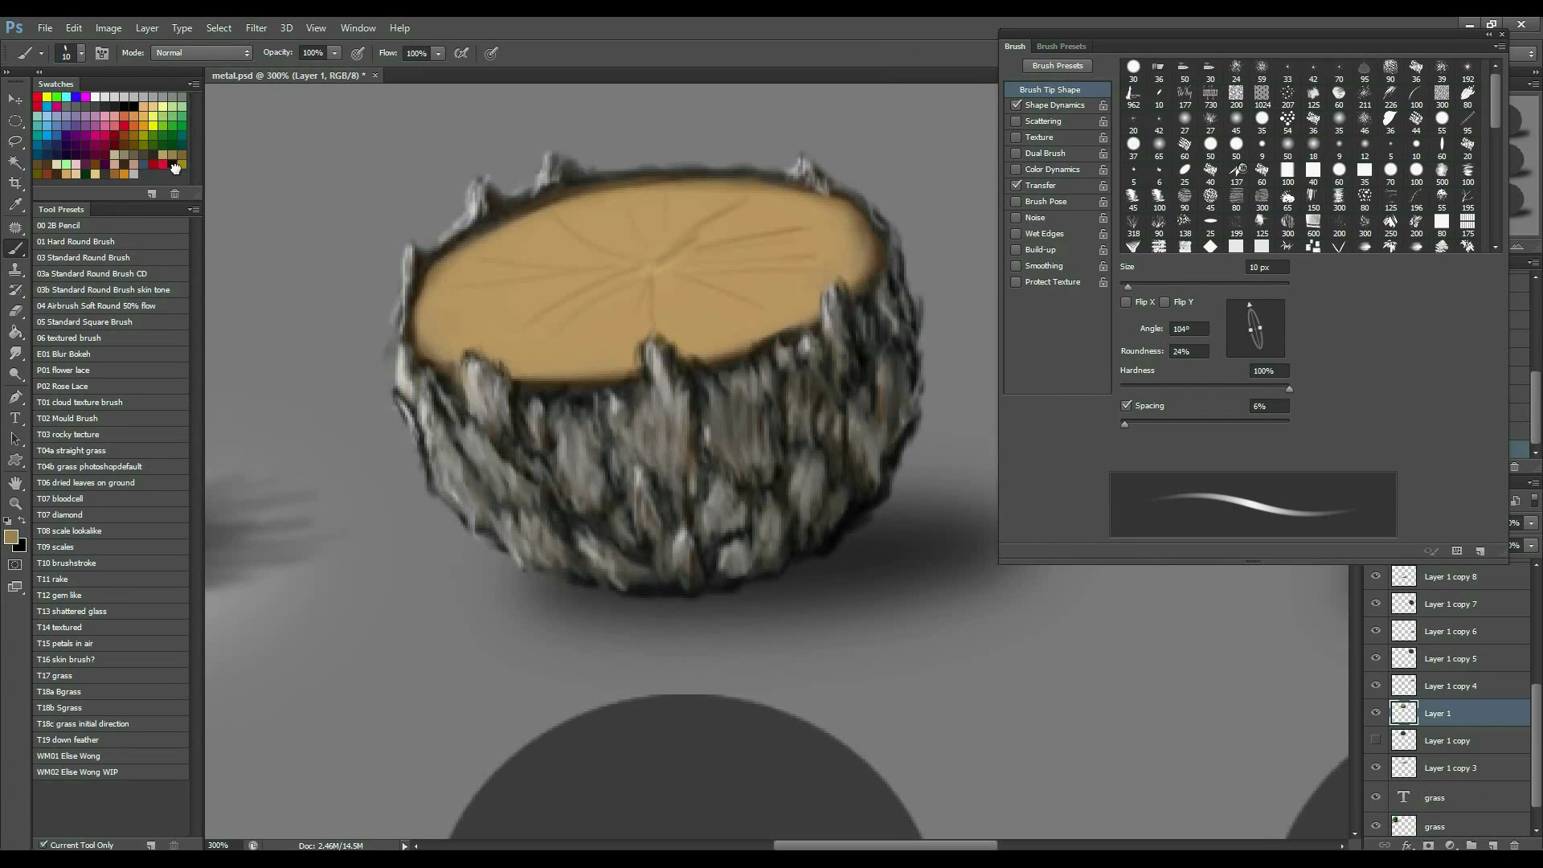
Draw dark crack lines between the bark plates below the rim with a 4 px brush.
click(179, 172)
key(bracketleft)
key(bracketleft)
key(bracketleft)
key(bracketleft)
key(bracketleft)
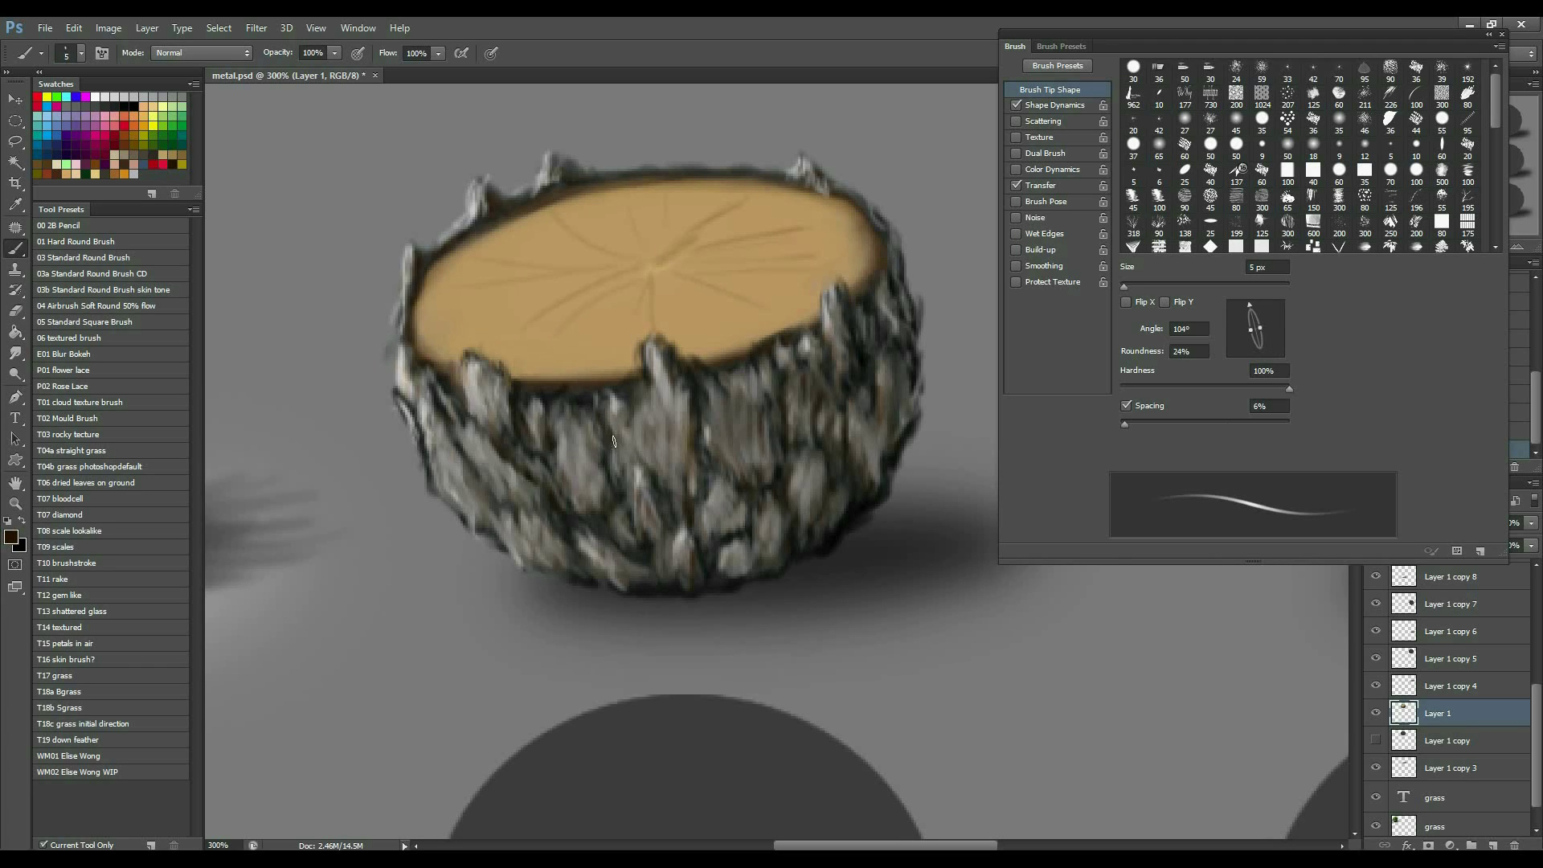
key(bracketleft)
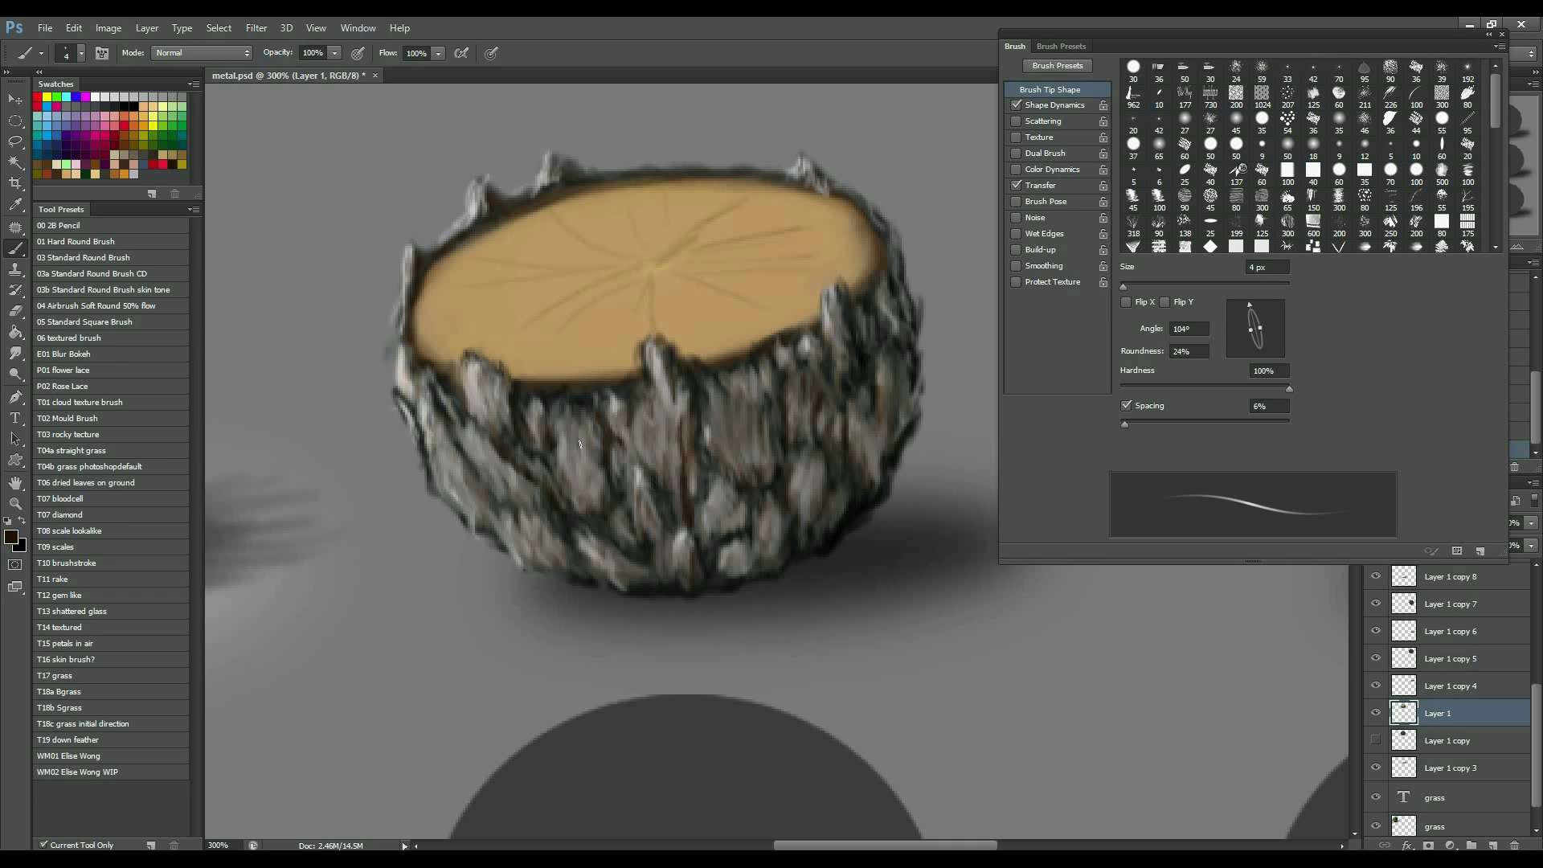
drag(568, 468, 581, 512)
drag(507, 406, 510, 432)
drag(462, 367, 479, 397)
drag(488, 374, 497, 400)
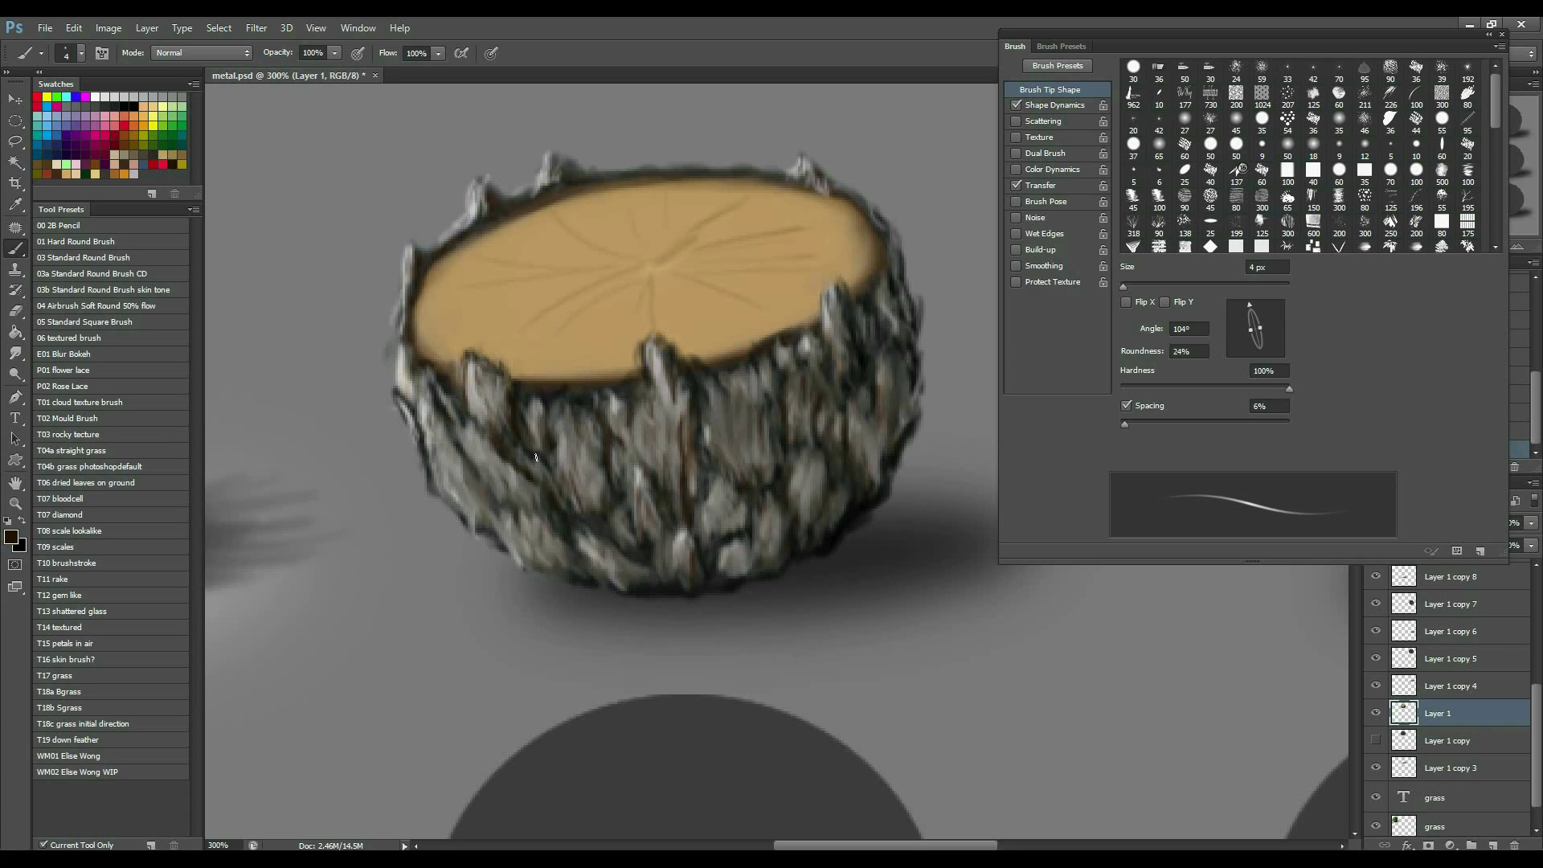
drag(535, 458, 568, 512)
Add a 5 px crack on the lower-left bark, then move to the right side with a 7 px brush.
key(bracketright)
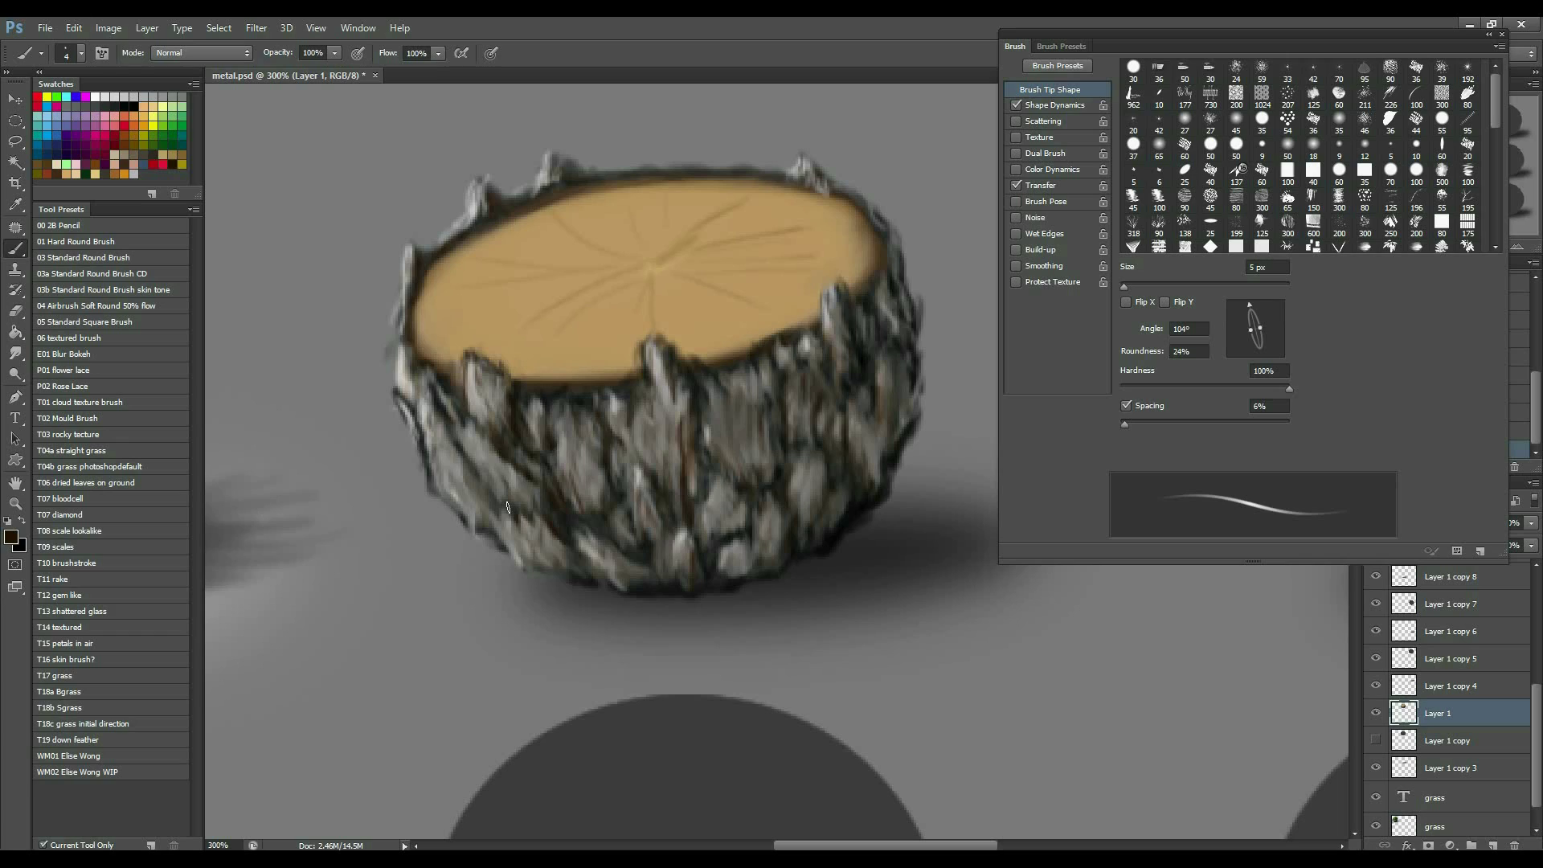
drag(508, 506, 519, 558)
key(bracketright)
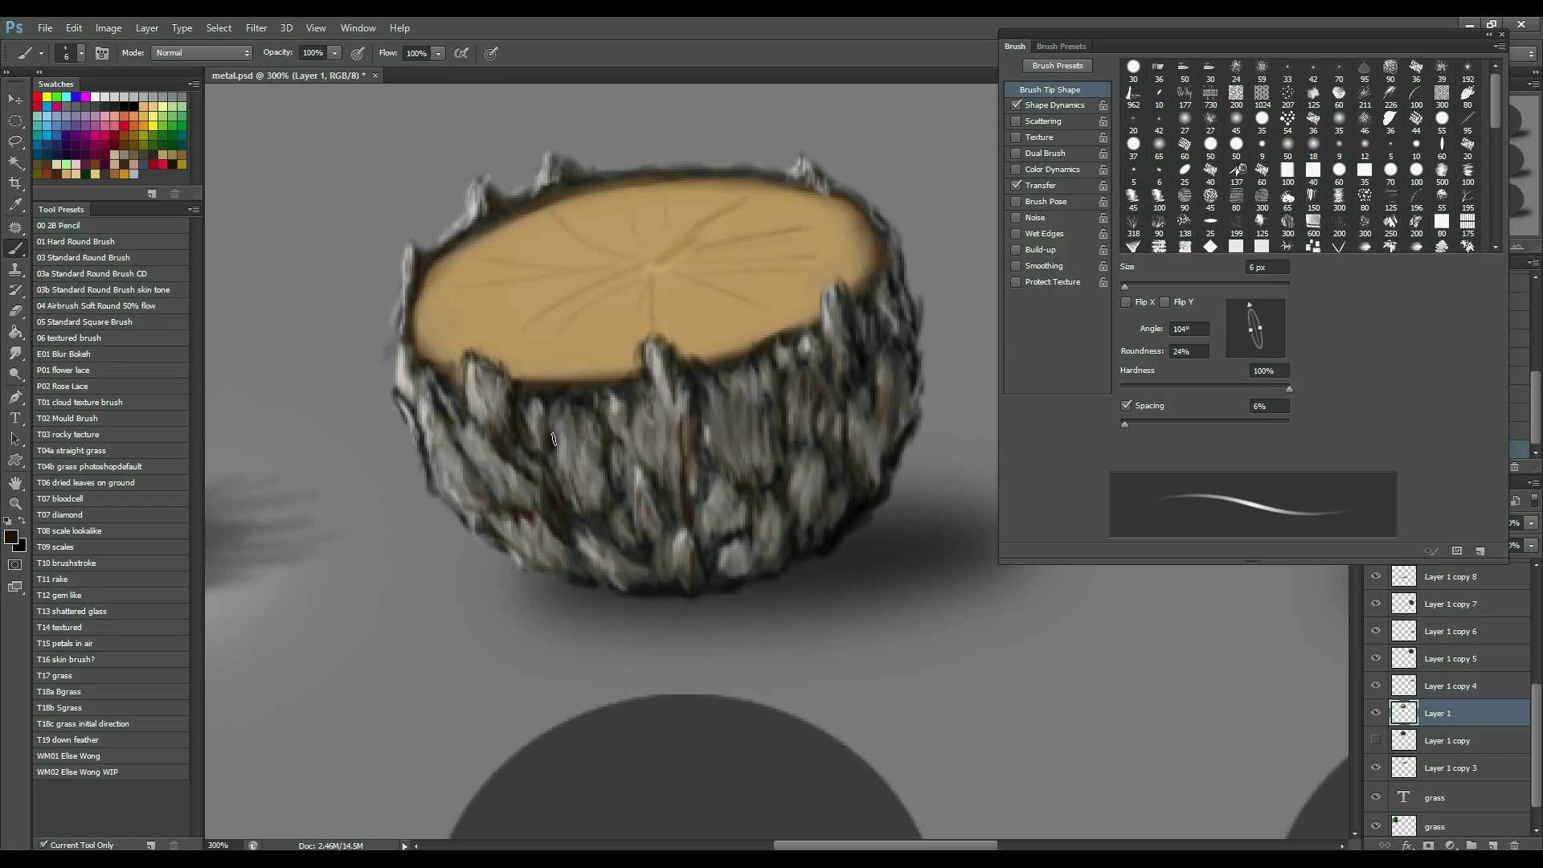
key(bracketright)
key(bracketright)
key(bracketright)
key(bracketright)
key(bracketright)
key(bracketright)
key(bracketright)
key(bracketright)
key(bracketright)
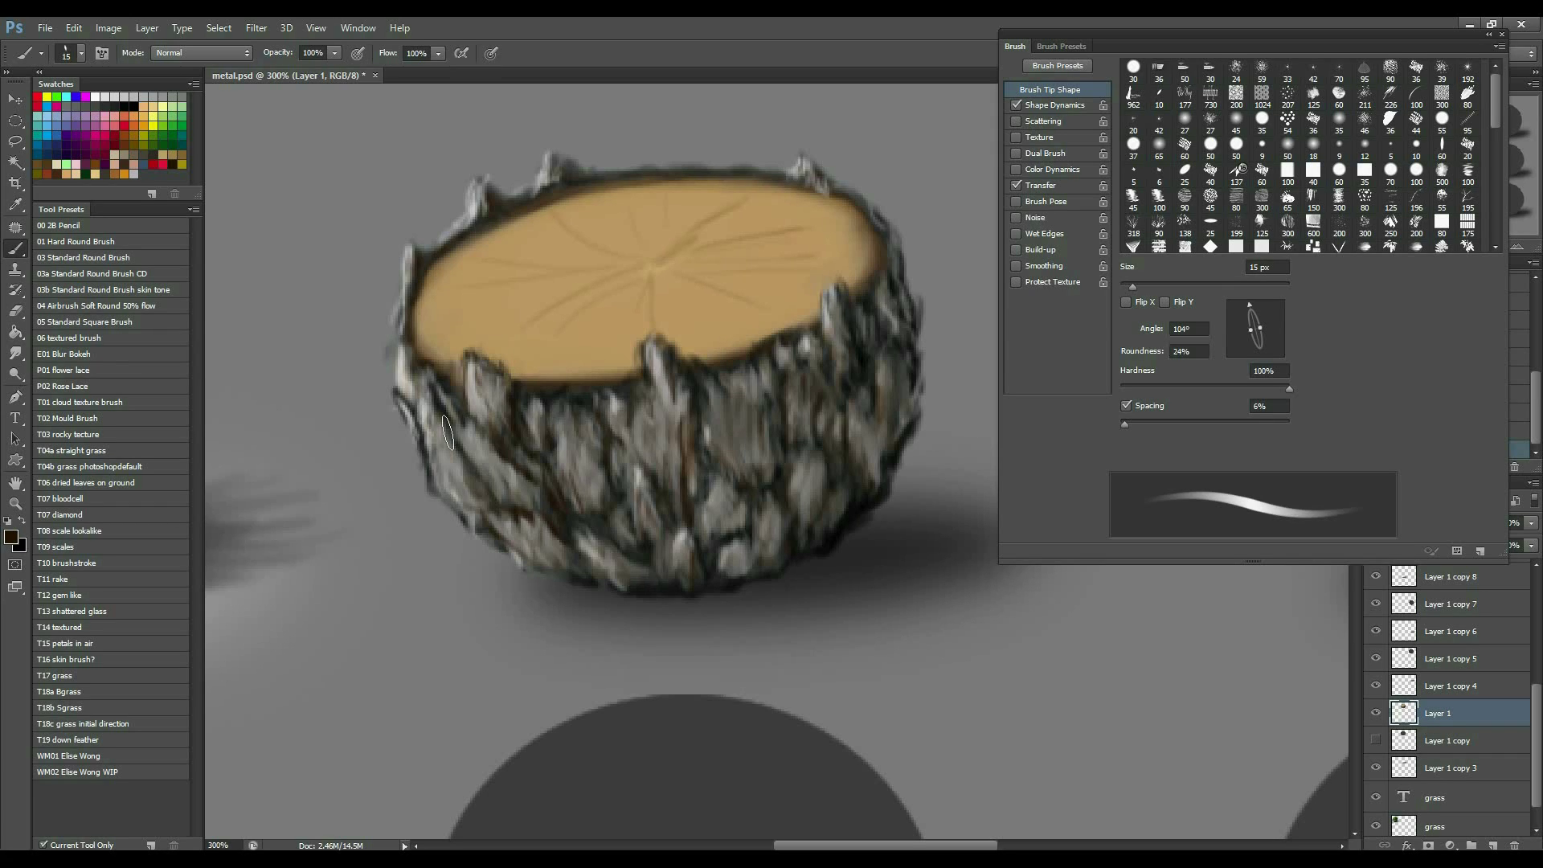
key(bracketleft)
key(bracketleft)
key(bracketleft)
key(bracketleft)
key(bracketleft)
key(bracketleft)
key(bracketleft)
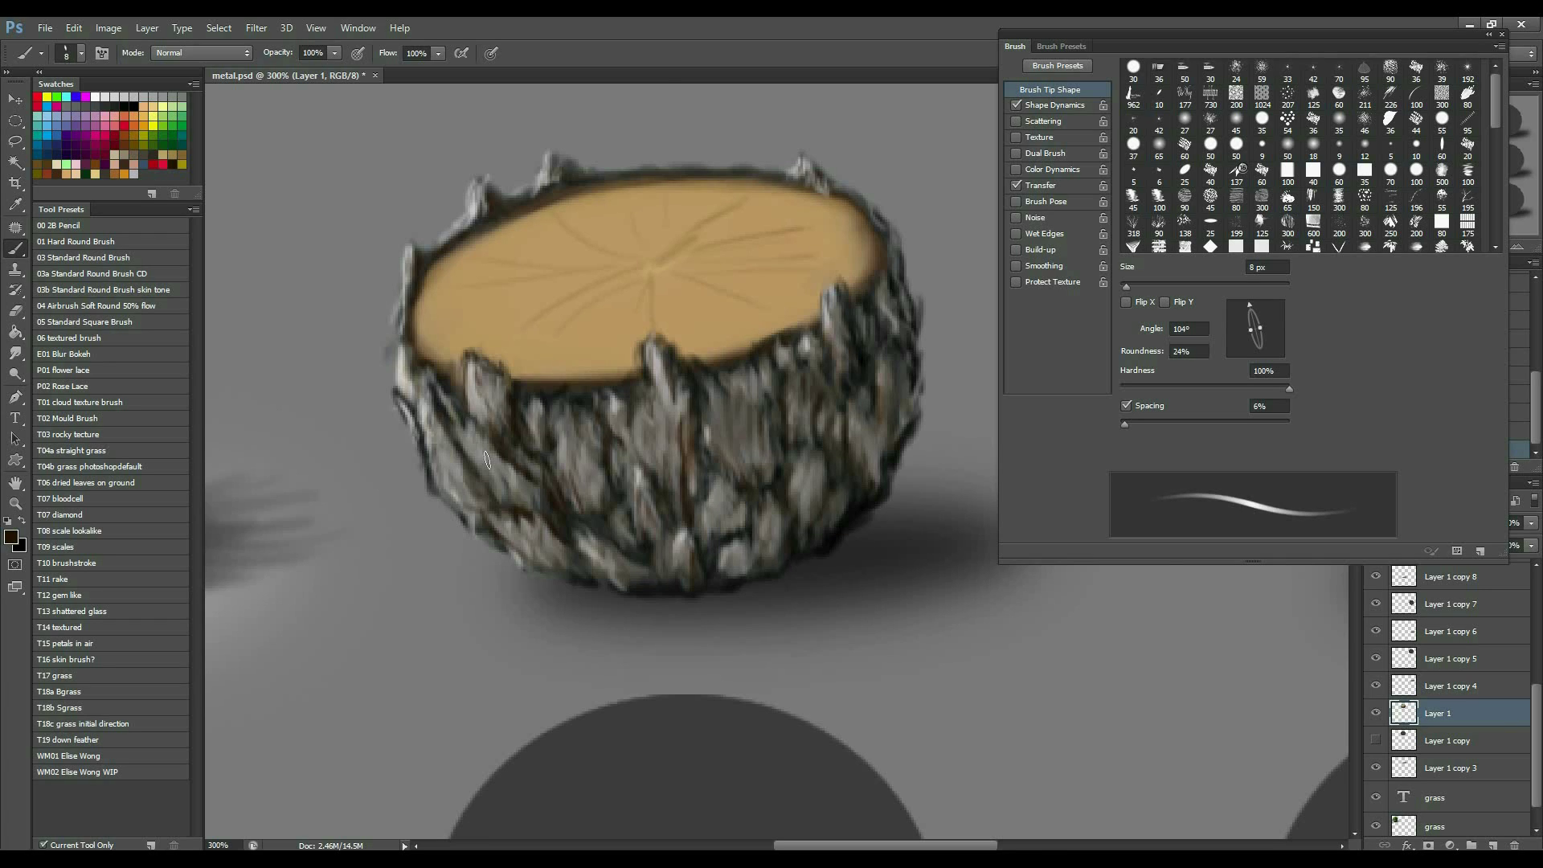
mouse_move(764, 532)
mouse_down()
mouse_move(540, 443)
mouse_move(678, 488)
mouse_up()
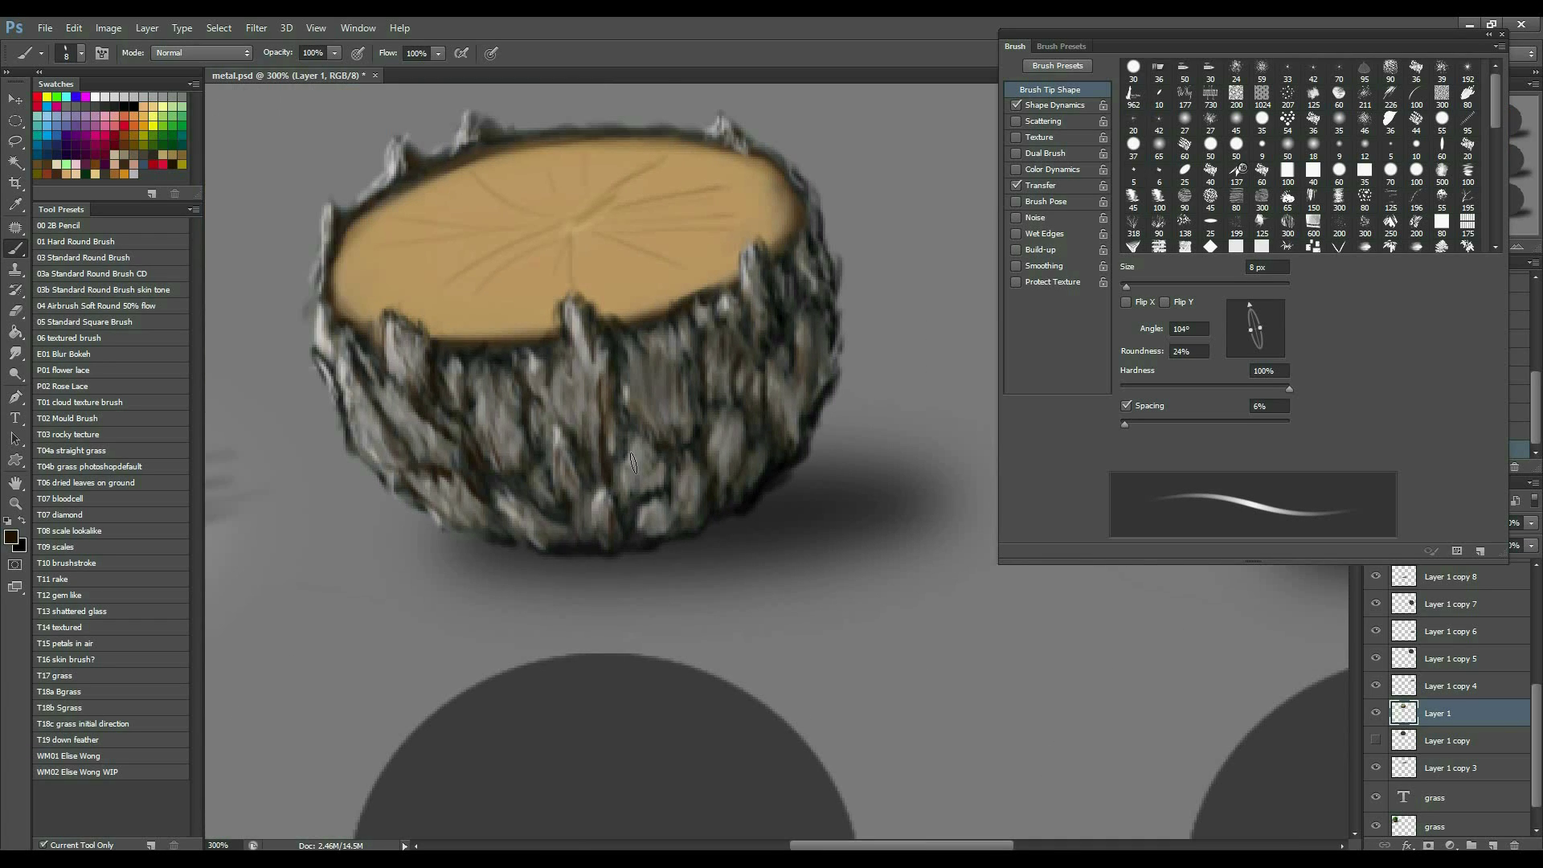
key(bracketright)
key(bracketleft)
key(bracketleft)
key(bracketleft)
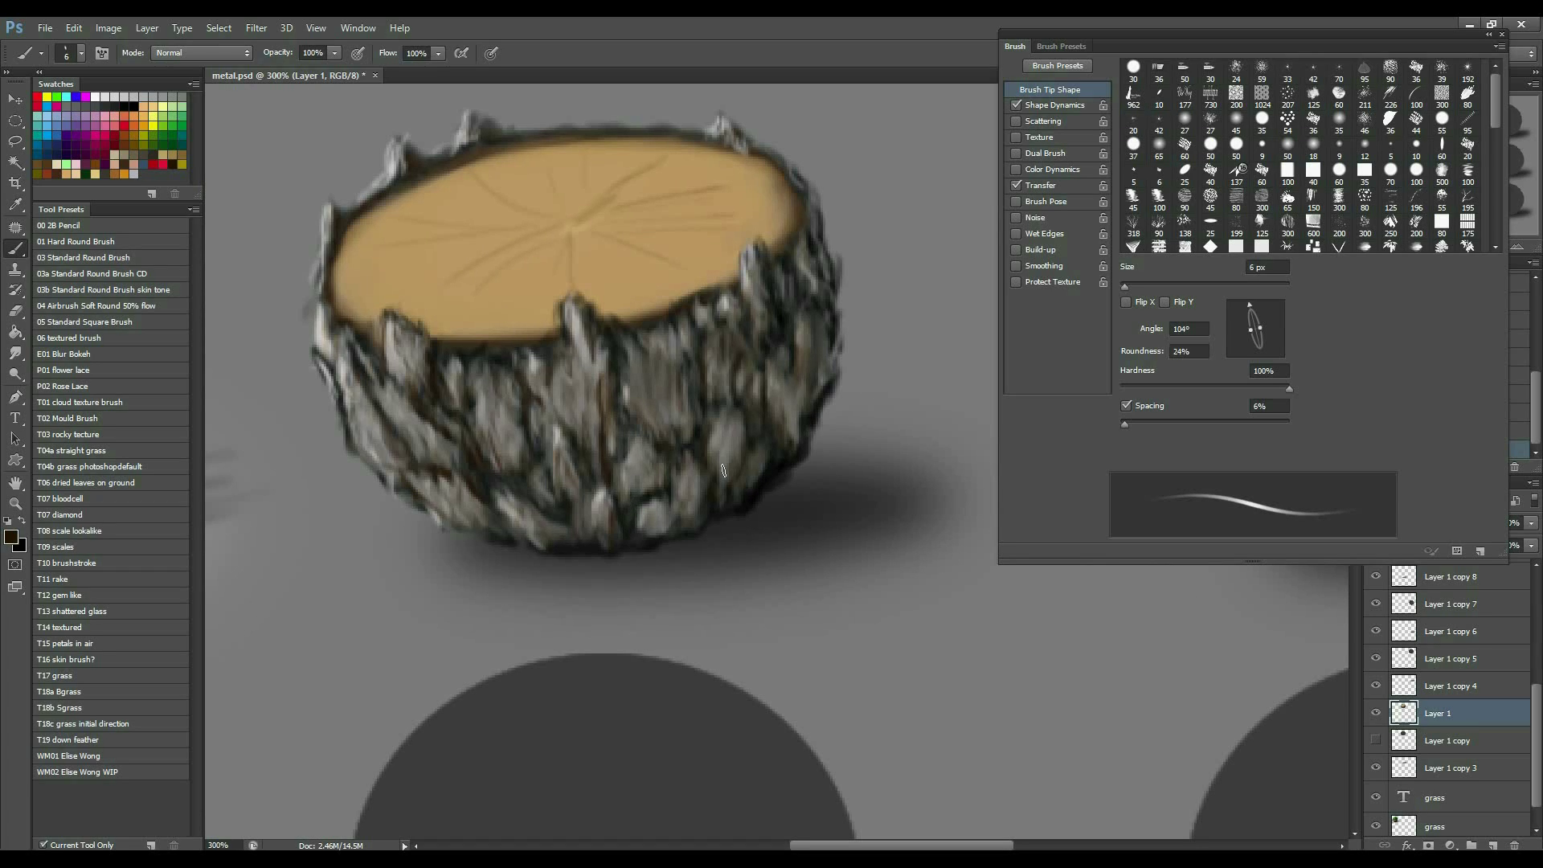
key(bracketright)
key(ctrl+0)
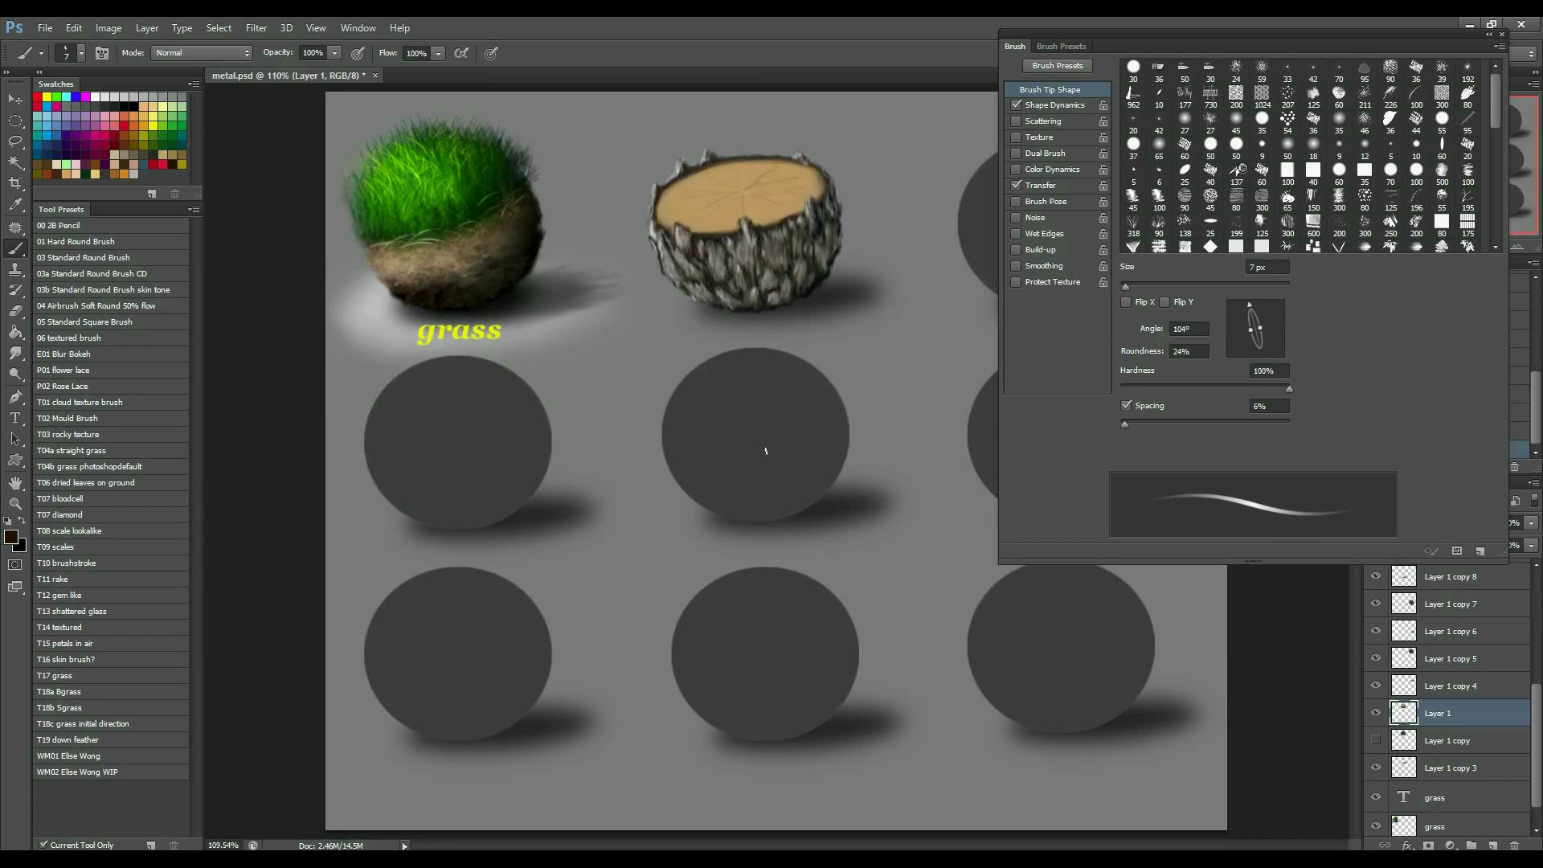
key(alt+i)
key(g)
key(h)
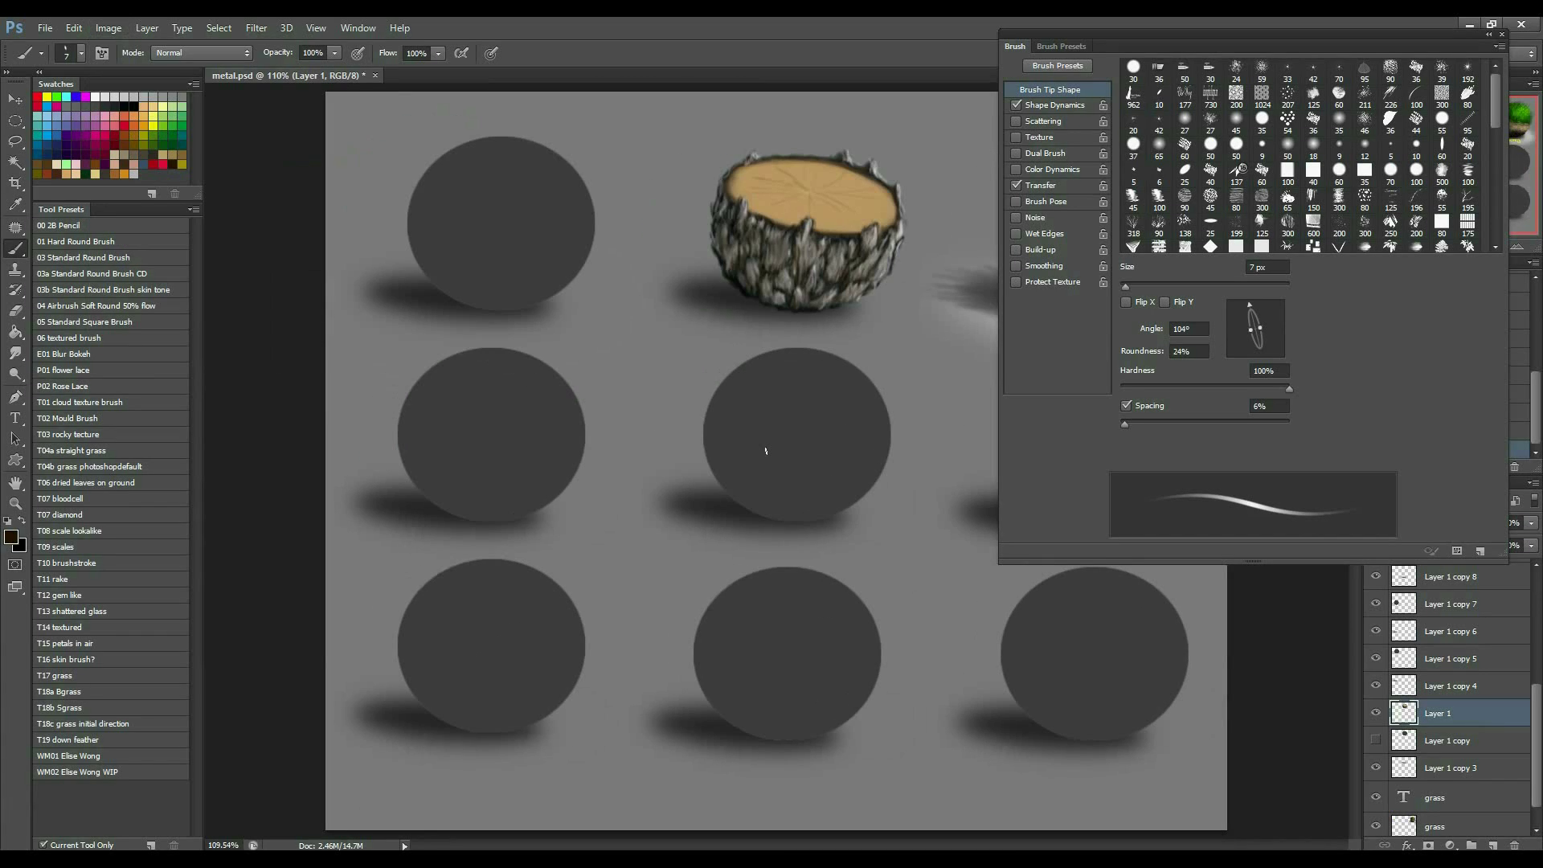
key(ctrl+z)
key(ctrl+plus)
scroll(690, 379, up, 3)
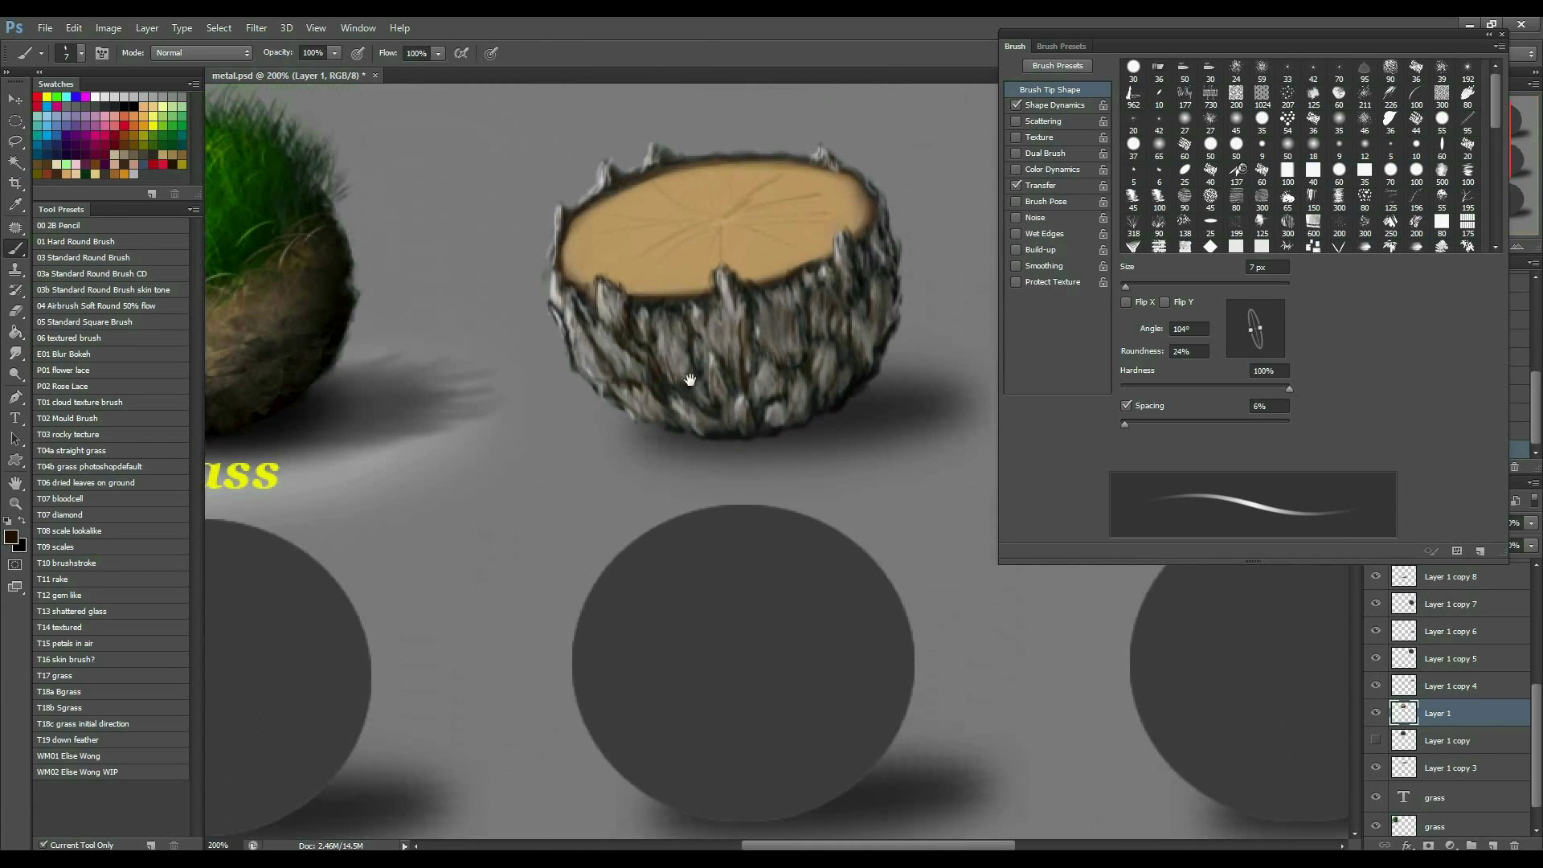
key(ctrl+plus)
alt+click(786, 355)
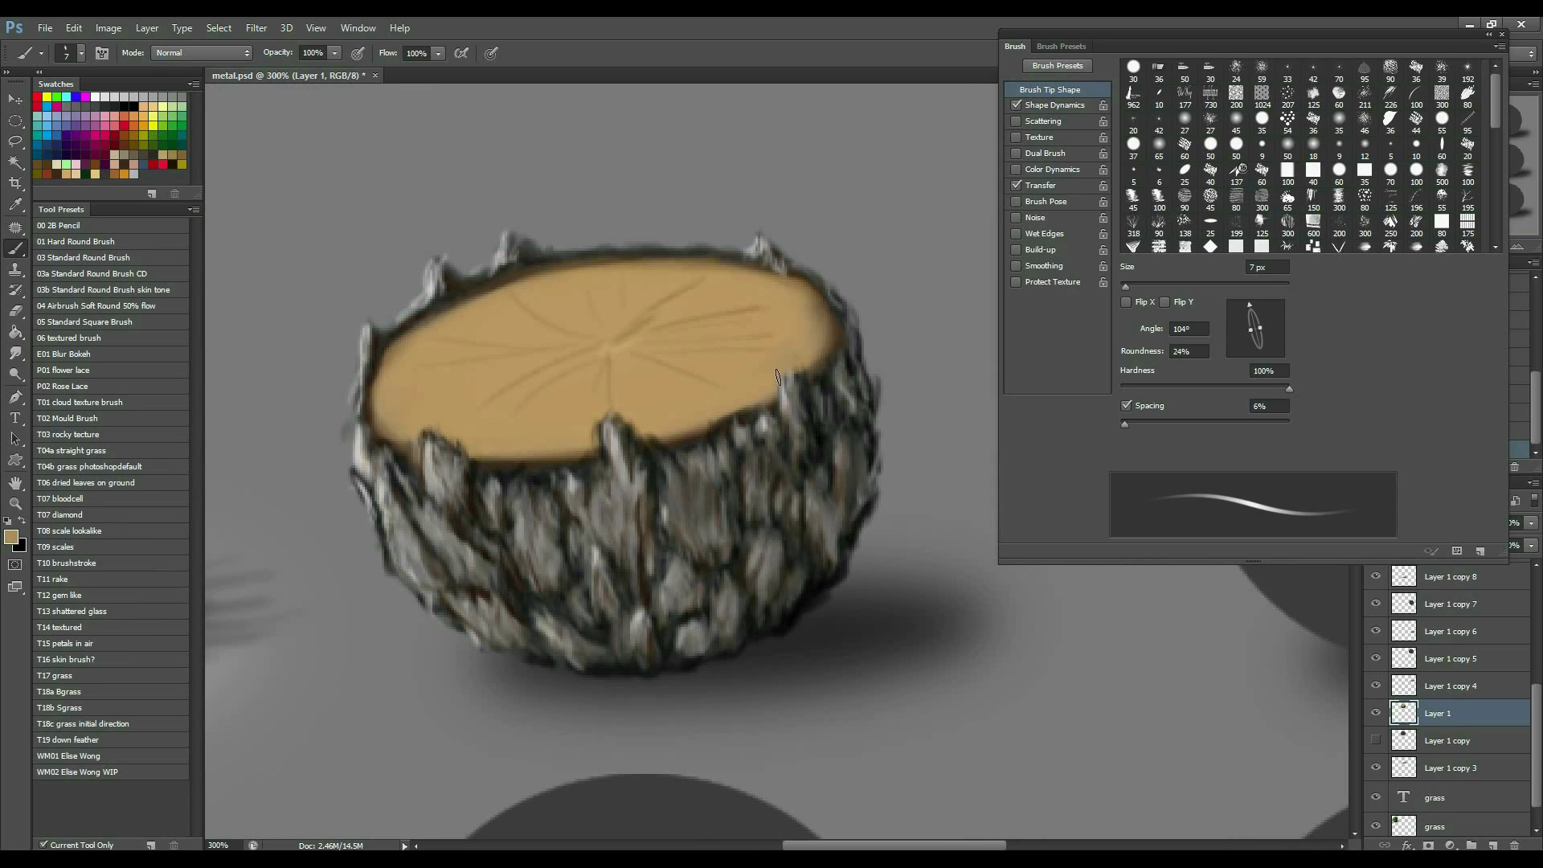
alt+click(655, 404)
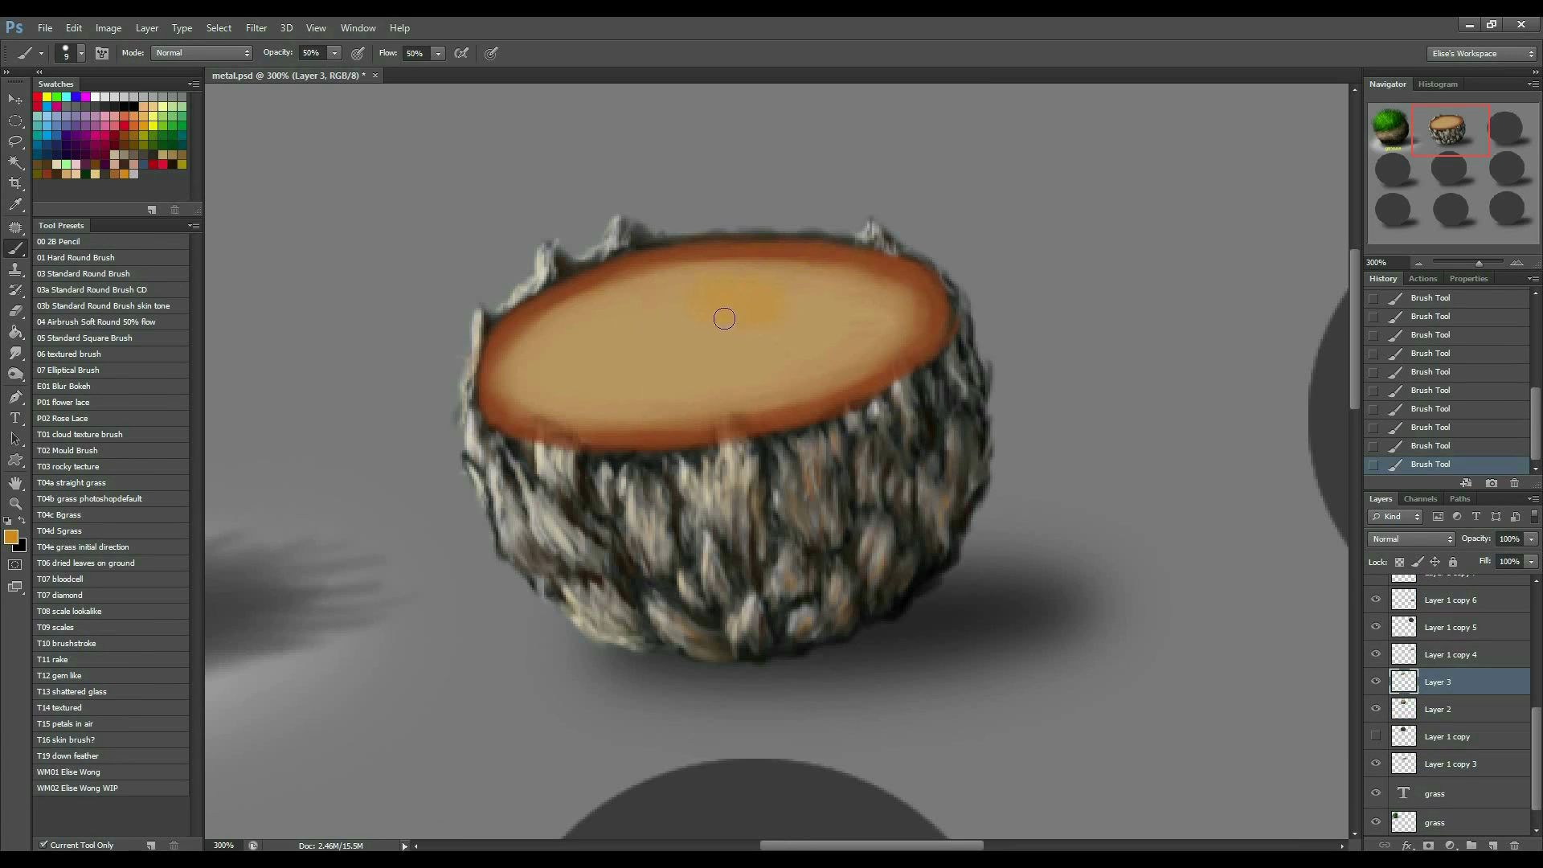
Paint orange and darker brown-orange strokes across the stump's cut top.
key(bracketright)
key(bracketright)
mouse_move(603, 334)
mouse_down()
mouse_move(771, 291)
mouse_move(819, 315)
mouse_move(662, 361)
mouse_move(634, 362)
mouse_move(768, 318)
mouse_move(594, 351)
mouse_move(727, 340)
mouse_move(662, 372)
mouse_move(855, 330)
mouse_move(913, 284)
mouse_move(869, 306)
mouse_up()
key(bracketright)
key(bracketright)
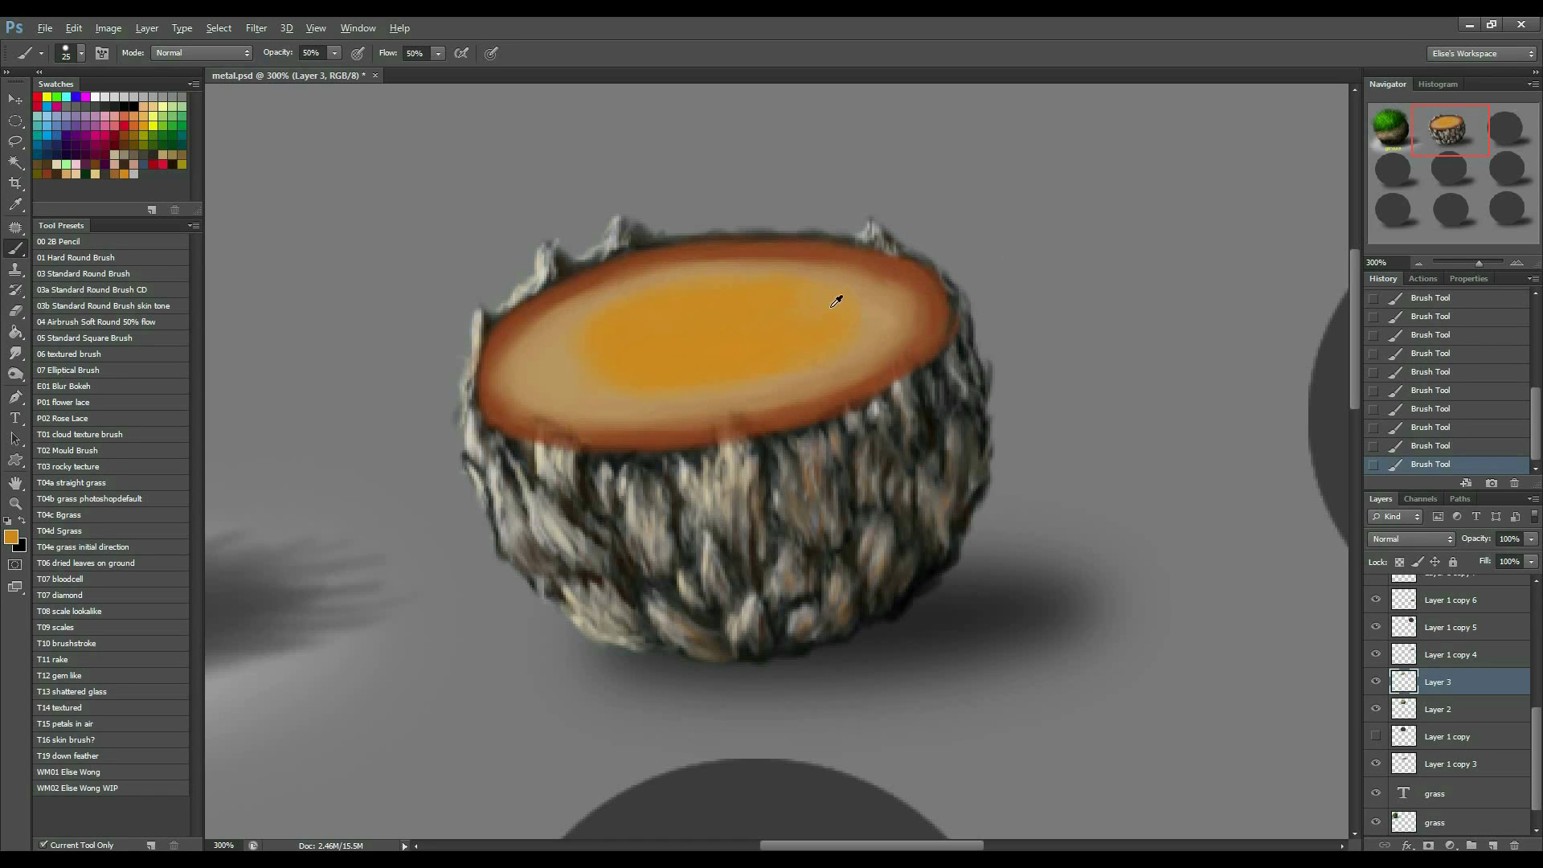
key(bracketleft)
click(123, 174)
key(bracketright)
click(119, 168)
mouse_move(671, 292)
mouse_down()
mouse_move(639, 340)
mouse_move(669, 348)
mouse_move(663, 361)
mouse_move(617, 362)
mouse_move(766, 326)
mouse_move(648, 337)
mouse_move(731, 325)
mouse_move(595, 319)
mouse_up()
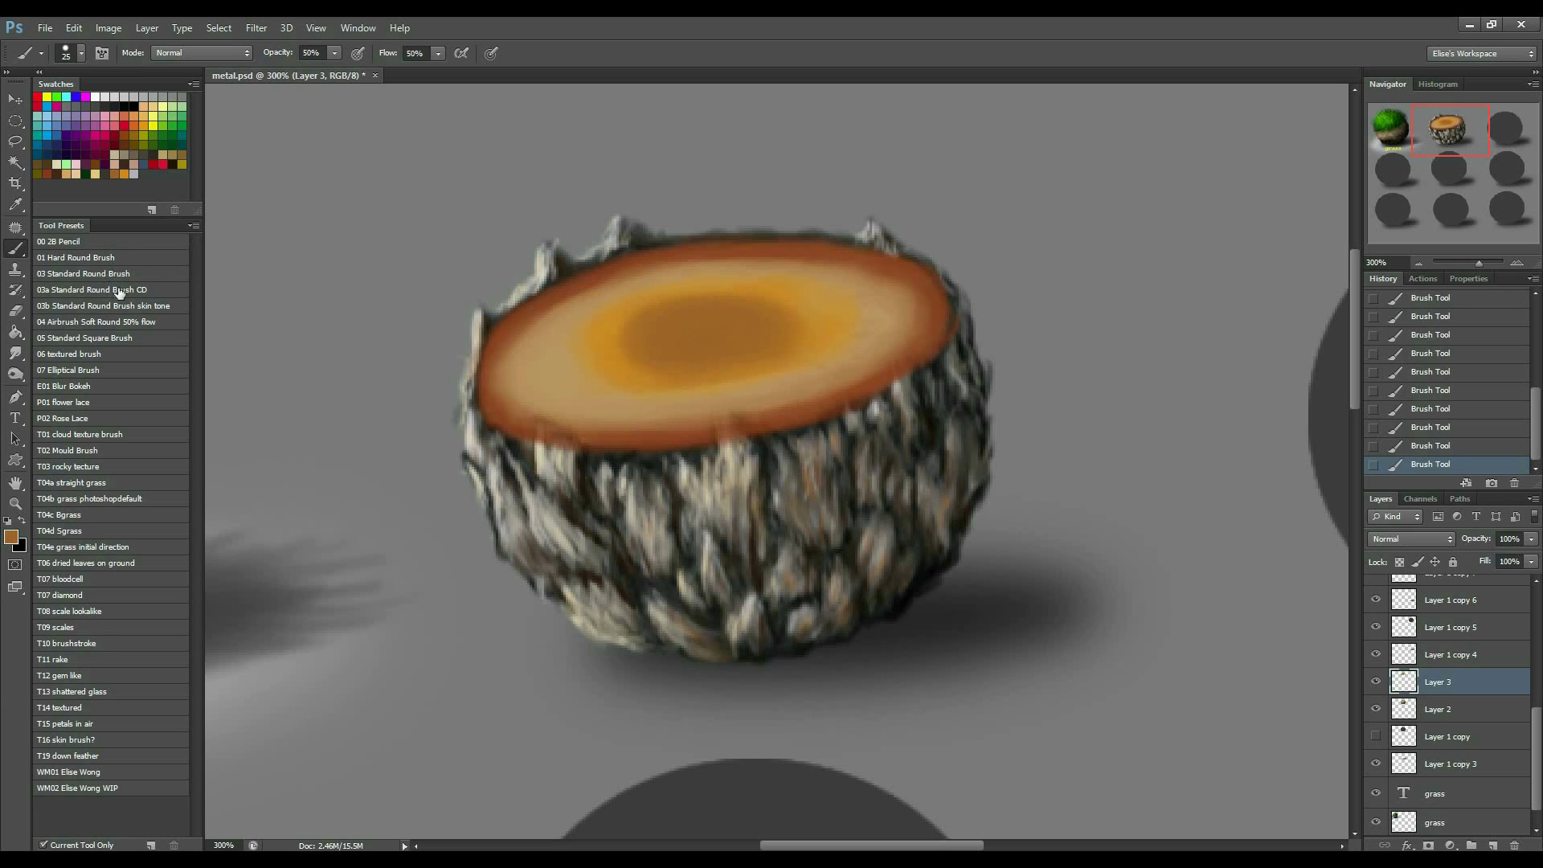
Lay a dark brown heartwood patch at the top's centre with the 07 Elliptical Brush.
click(119, 371)
alt+click(698, 341)
mouse_move(697, 342)
mouse_down()
mouse_move(790, 321)
mouse_move(680, 313)
mouse_move(781, 307)
mouse_move(632, 325)
mouse_move(613, 336)
mouse_move(657, 338)
mouse_move(622, 351)
mouse_move(738, 326)
mouse_move(741, 345)
mouse_move(685, 360)
mouse_move(792, 351)
mouse_move(631, 347)
mouse_up()
mouse_move(740, 349)
mouse_down()
mouse_move(811, 314)
mouse_move(668, 322)
mouse_up()
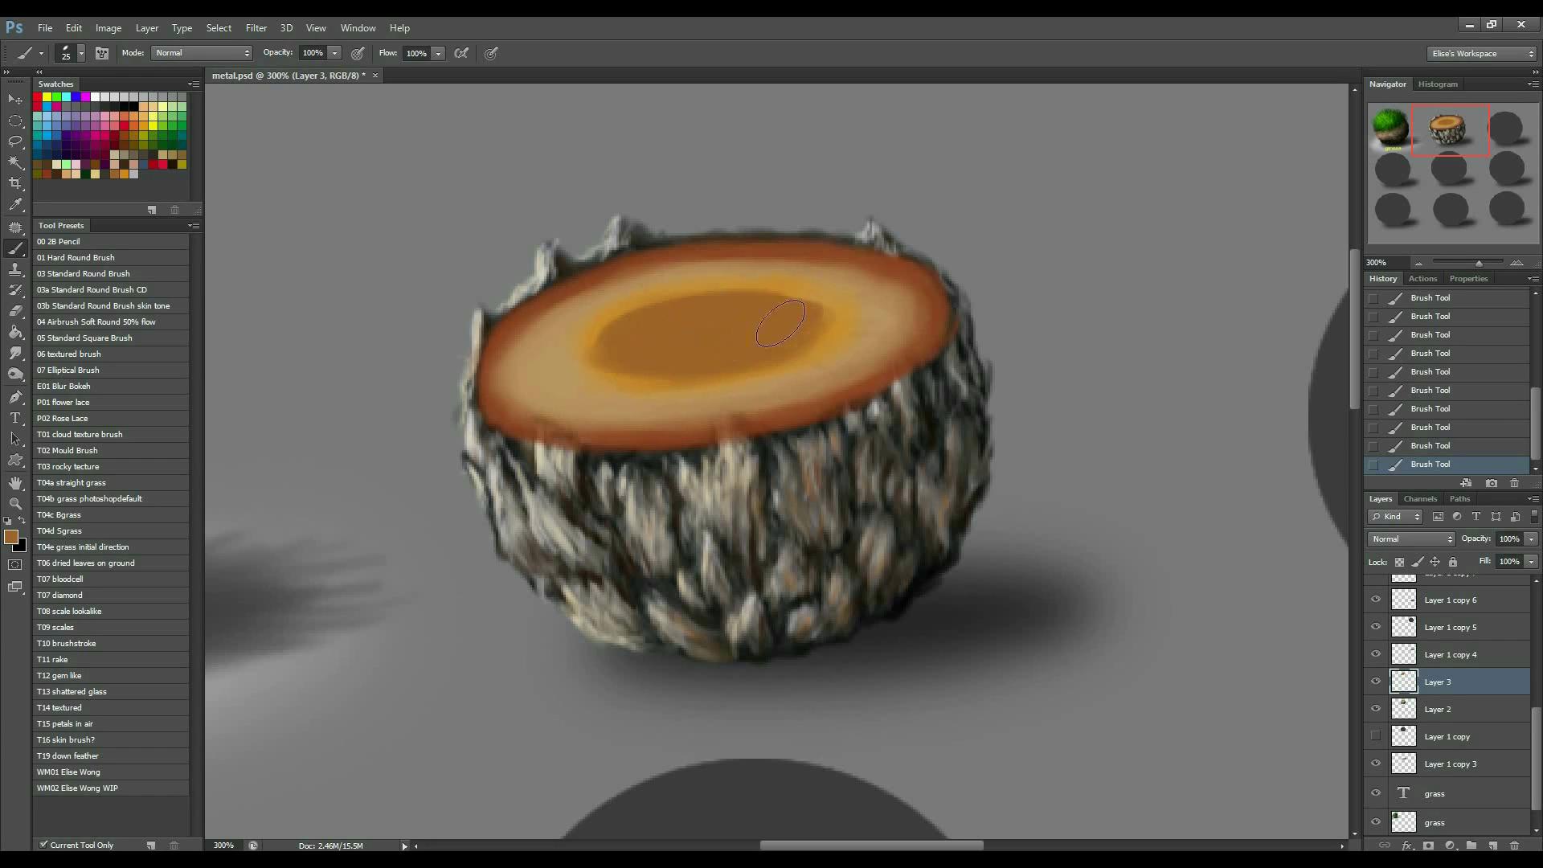
Deepen the heartwood with reddish-brown, using the 03 Standard Round Brush at 50% opacity.
click(44, 174)
key(bracketright)
mouse_move(729, 306)
mouse_down()
mouse_move(699, 336)
mouse_move(724, 349)
mouse_move(742, 326)
mouse_move(635, 334)
mouse_move(723, 335)
mouse_up()
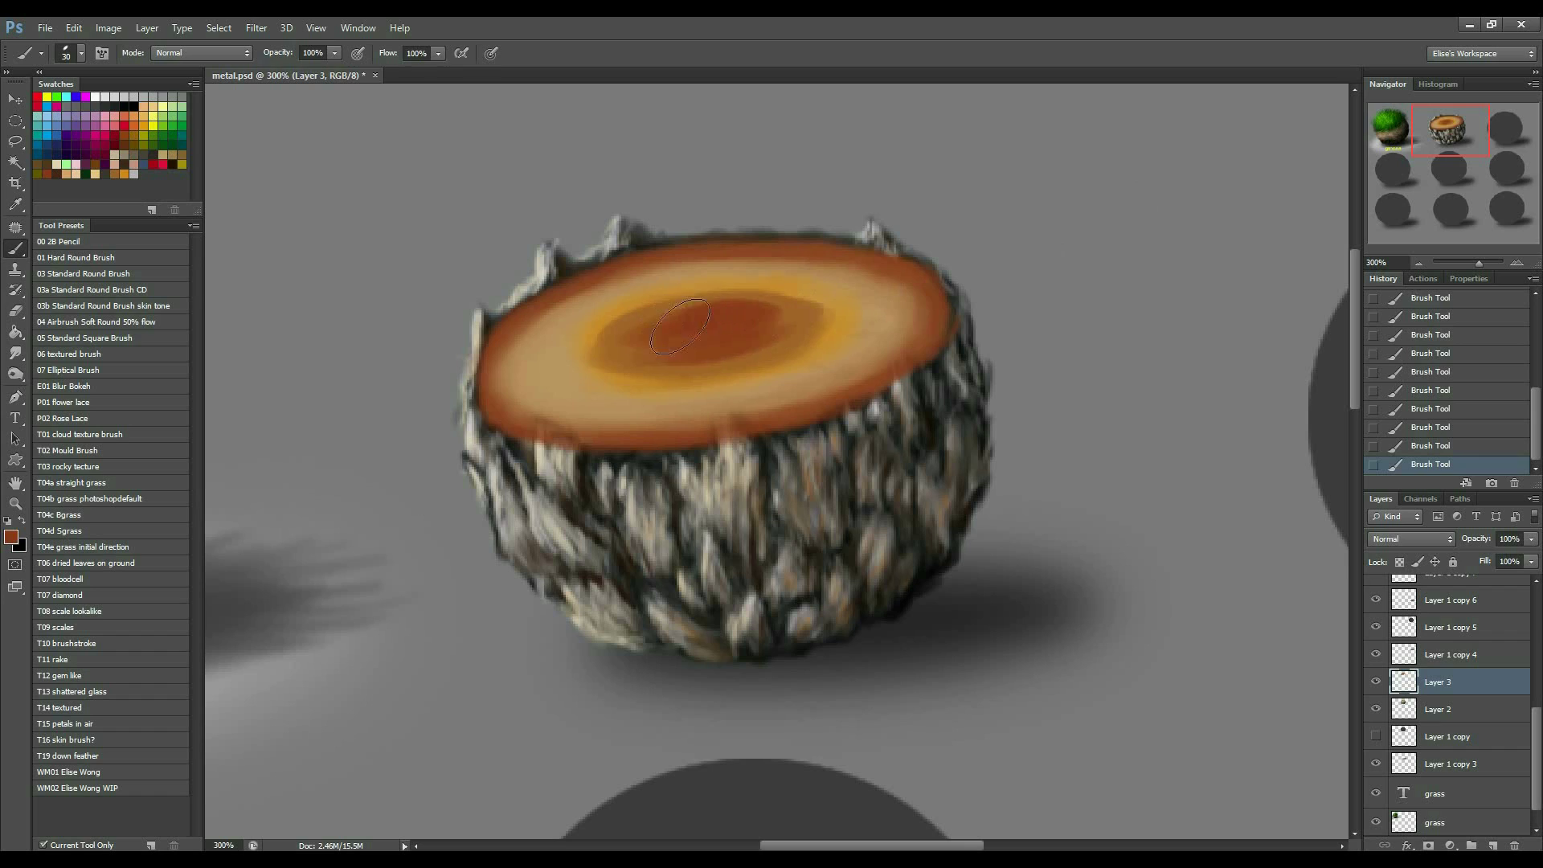
mouse_move(770, 334)
mouse_down()
mouse_move(813, 315)
mouse_move(675, 378)
mouse_move(786, 310)
mouse_move(743, 314)
mouse_move(785, 312)
mouse_move(804, 334)
mouse_move(648, 374)
mouse_move(594, 358)
mouse_move(764, 291)
mouse_move(643, 310)
mouse_move(596, 362)
mouse_move(619, 318)
mouse_up()
click(107, 274)
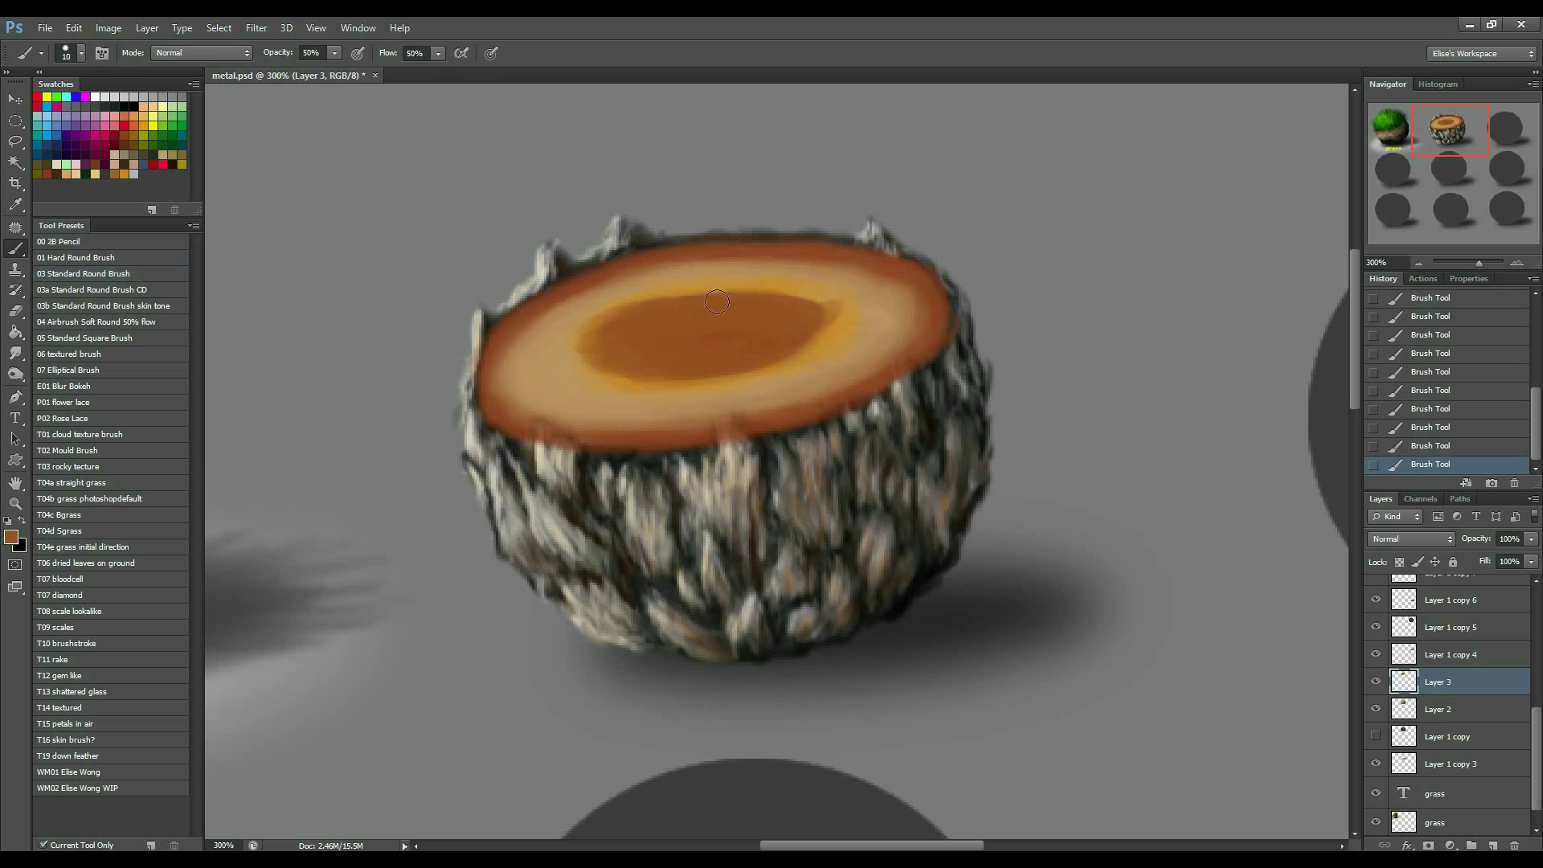
key(bracketright)
mouse_move(787, 302)
mouse_down()
mouse_move(638, 310)
mouse_move(668, 312)
mouse_move(567, 360)
mouse_move(741, 354)
mouse_up()
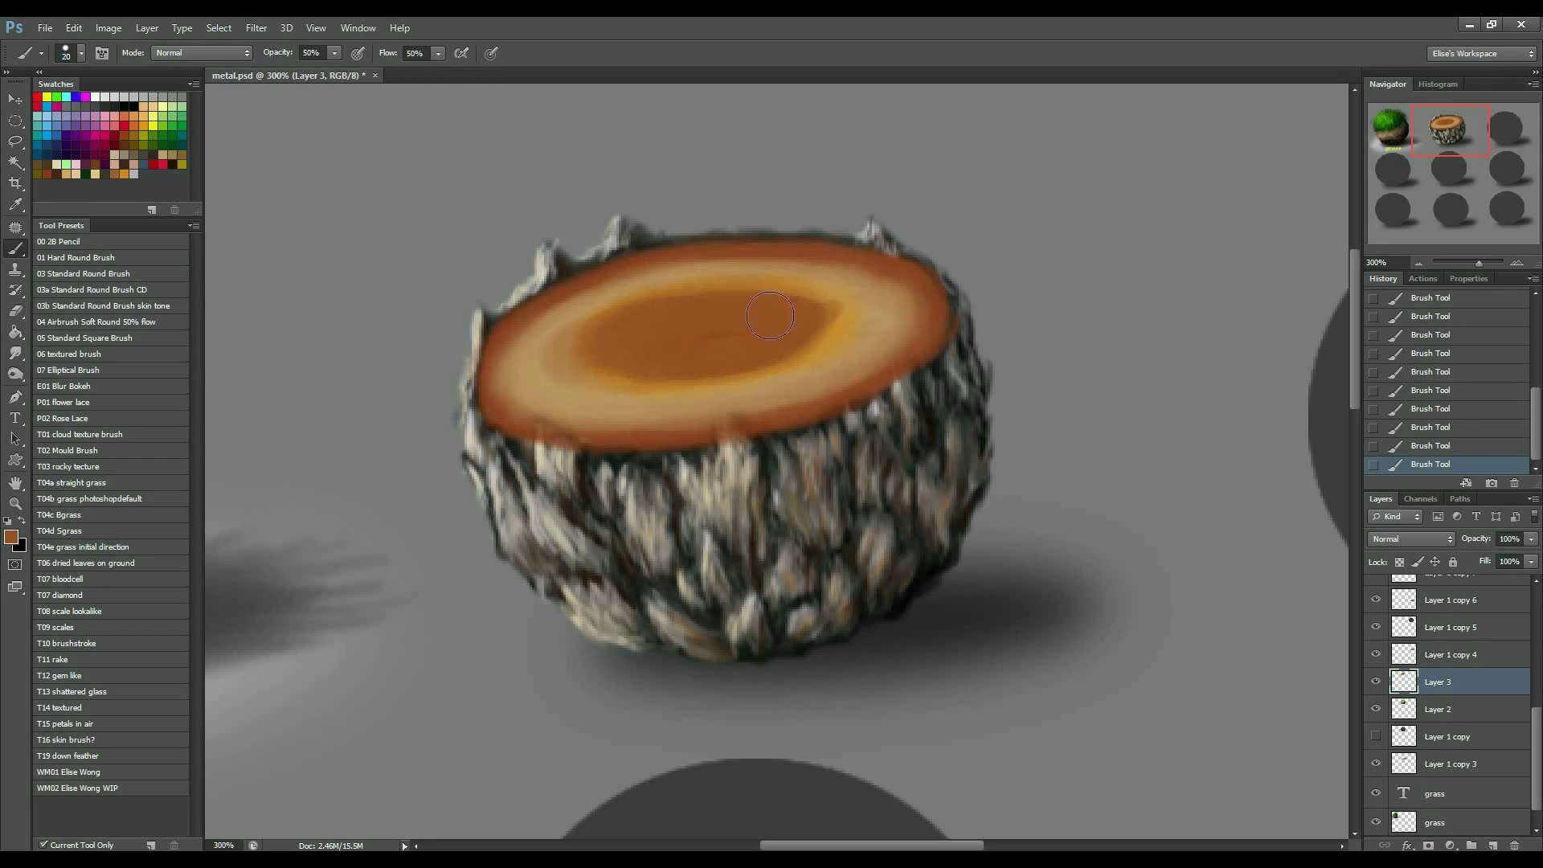
Cancel the Color Swatch Name dialog and pick an orange swatch, adjusting brush size.
click(125, 182)
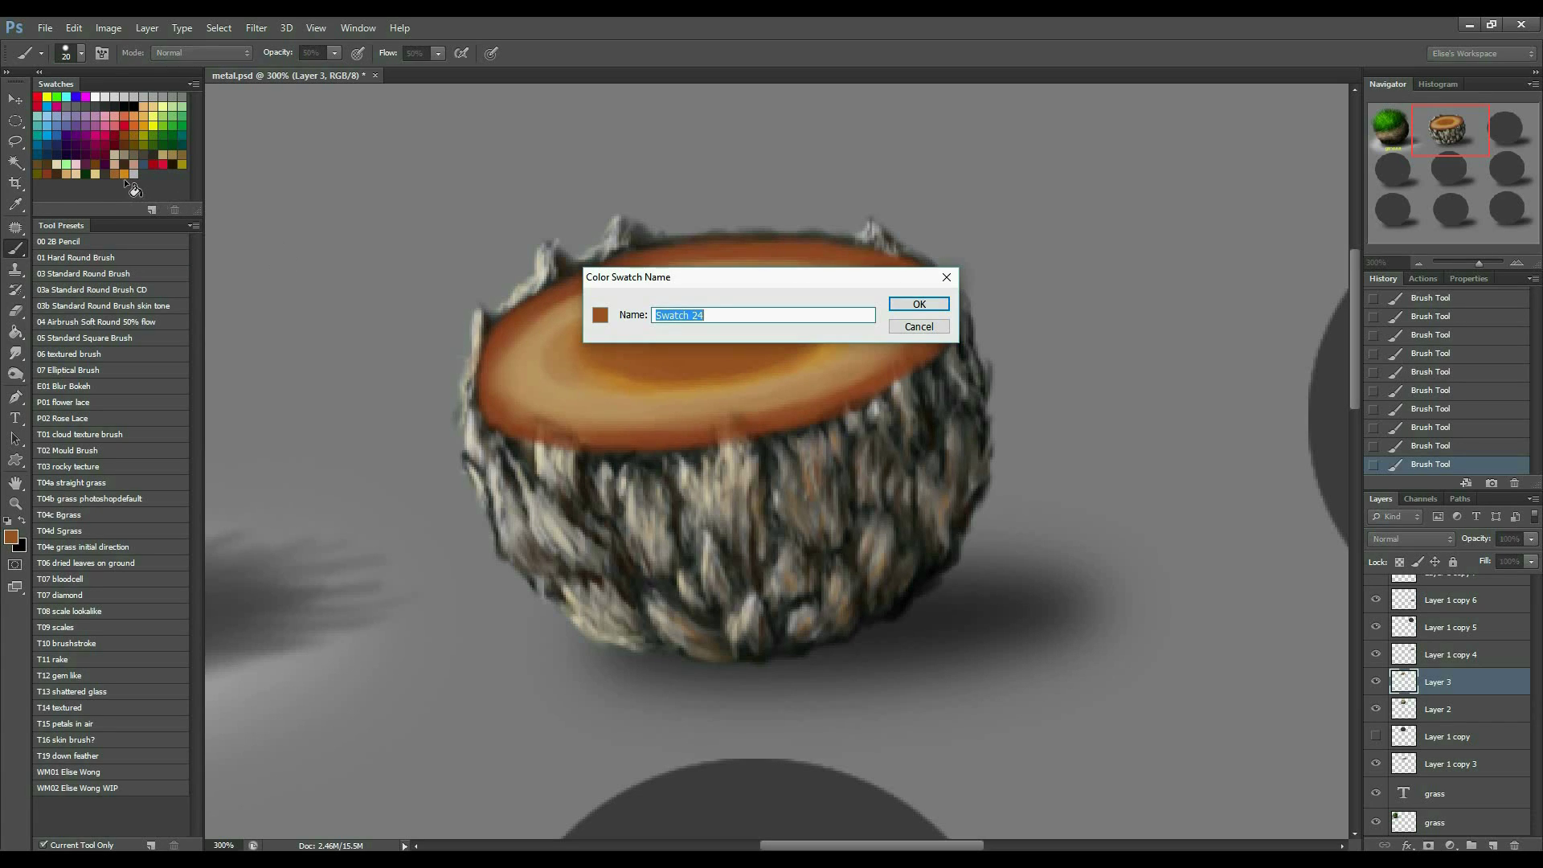
click(918, 327)
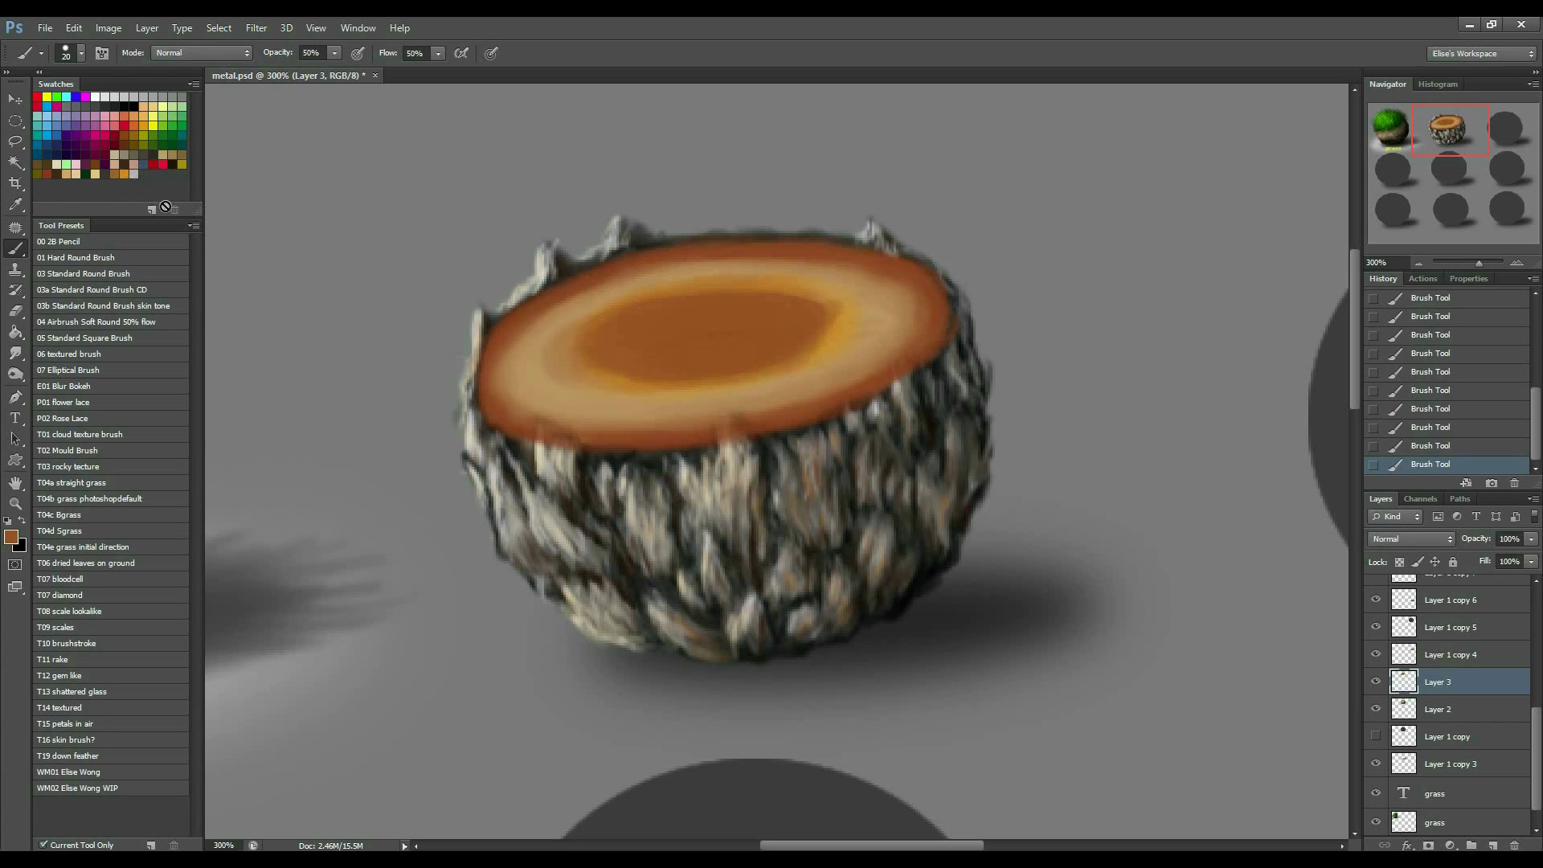
click(119, 174)
key(bracketleft)
key(bracketleft)
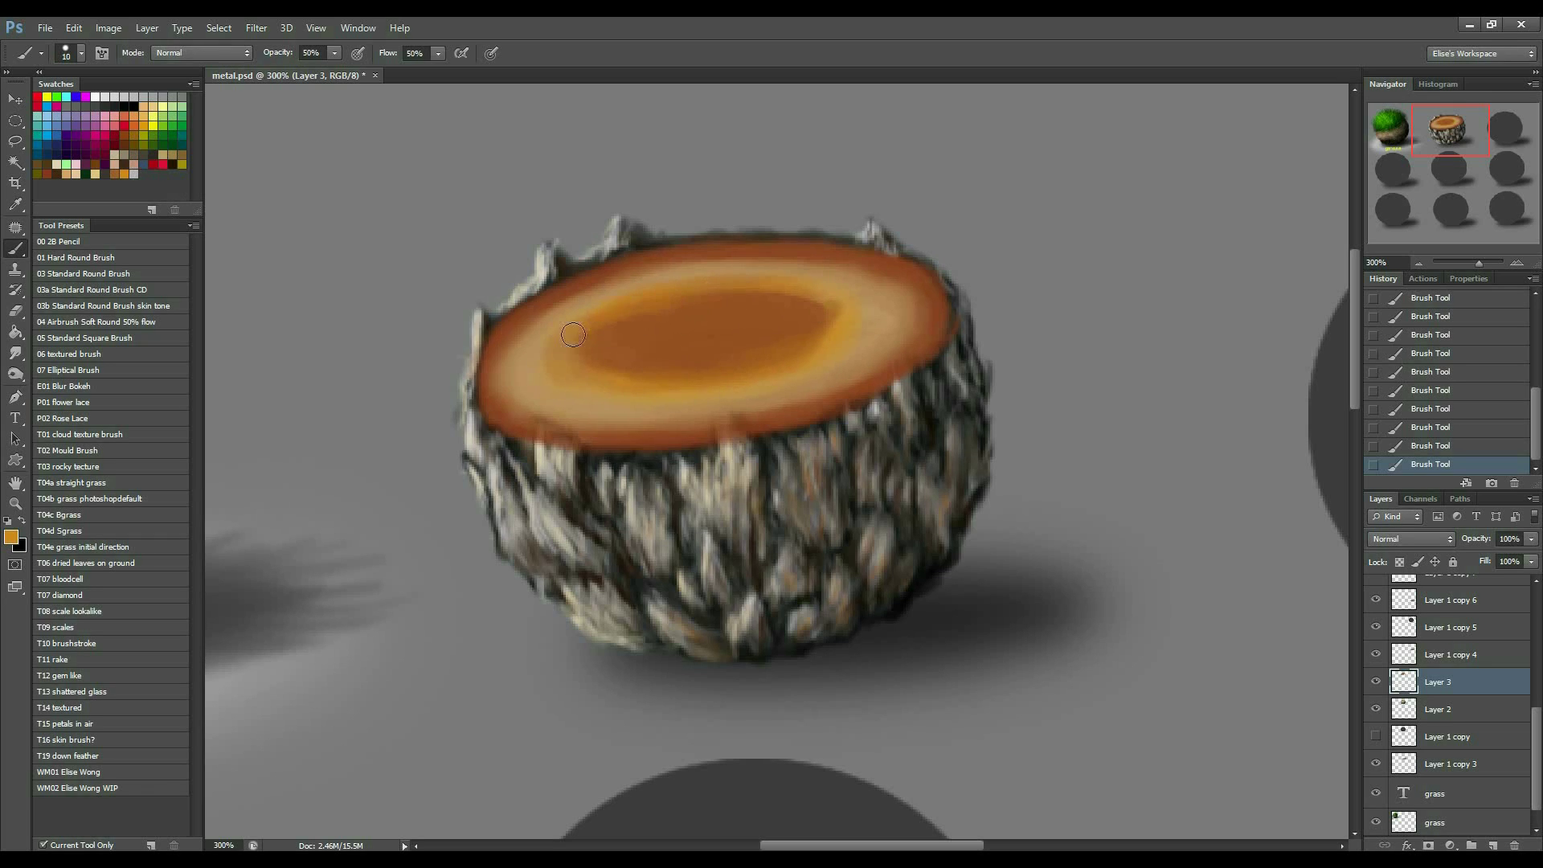
key(bracketright)
Paint a light tan ring near the right rim around the darker brown heartwood.
key(bracketleft)
key(bracketleft)
key(bracketright)
alt+click(800, 303)
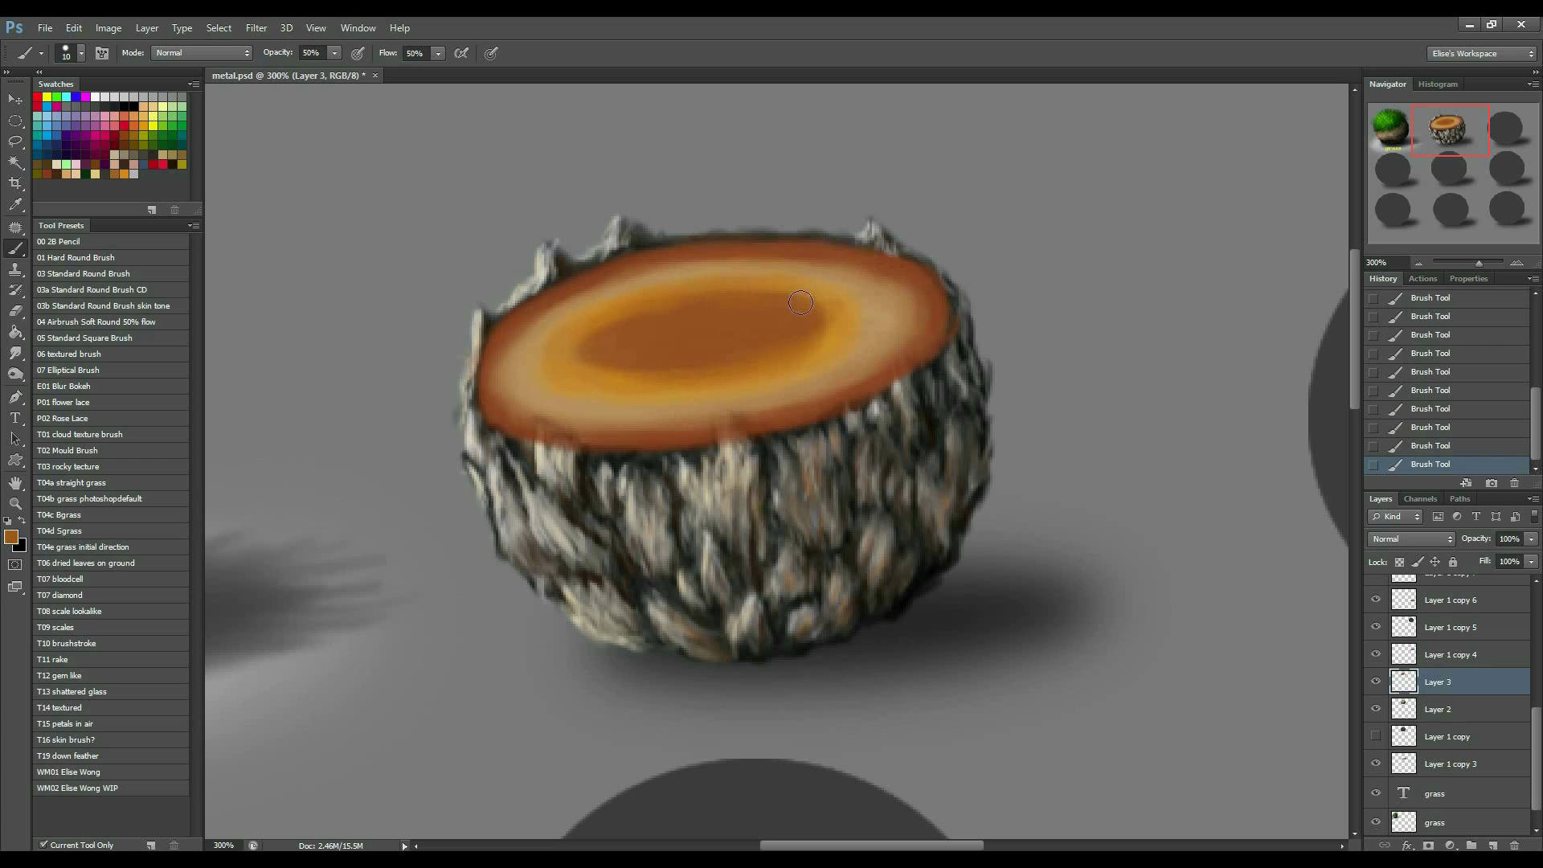
click(102, 170)
click(95, 174)
key(bracketleft)
drag(901, 317, 884, 330)
key(bracketleft)
key(bracketleft)
key(bracketleft)
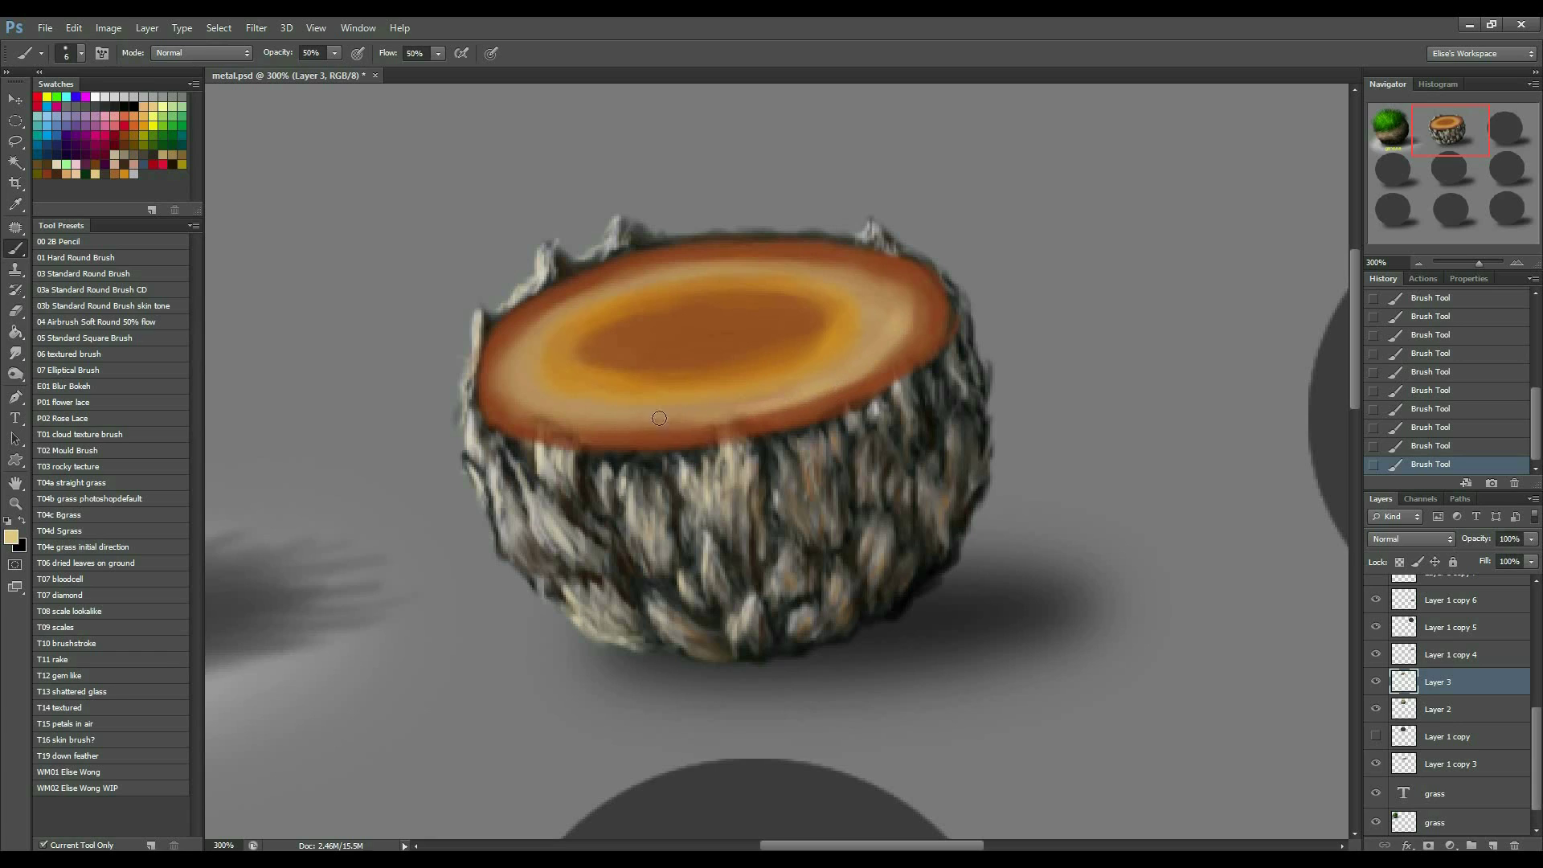
key(bracketright)
key(bracketright)
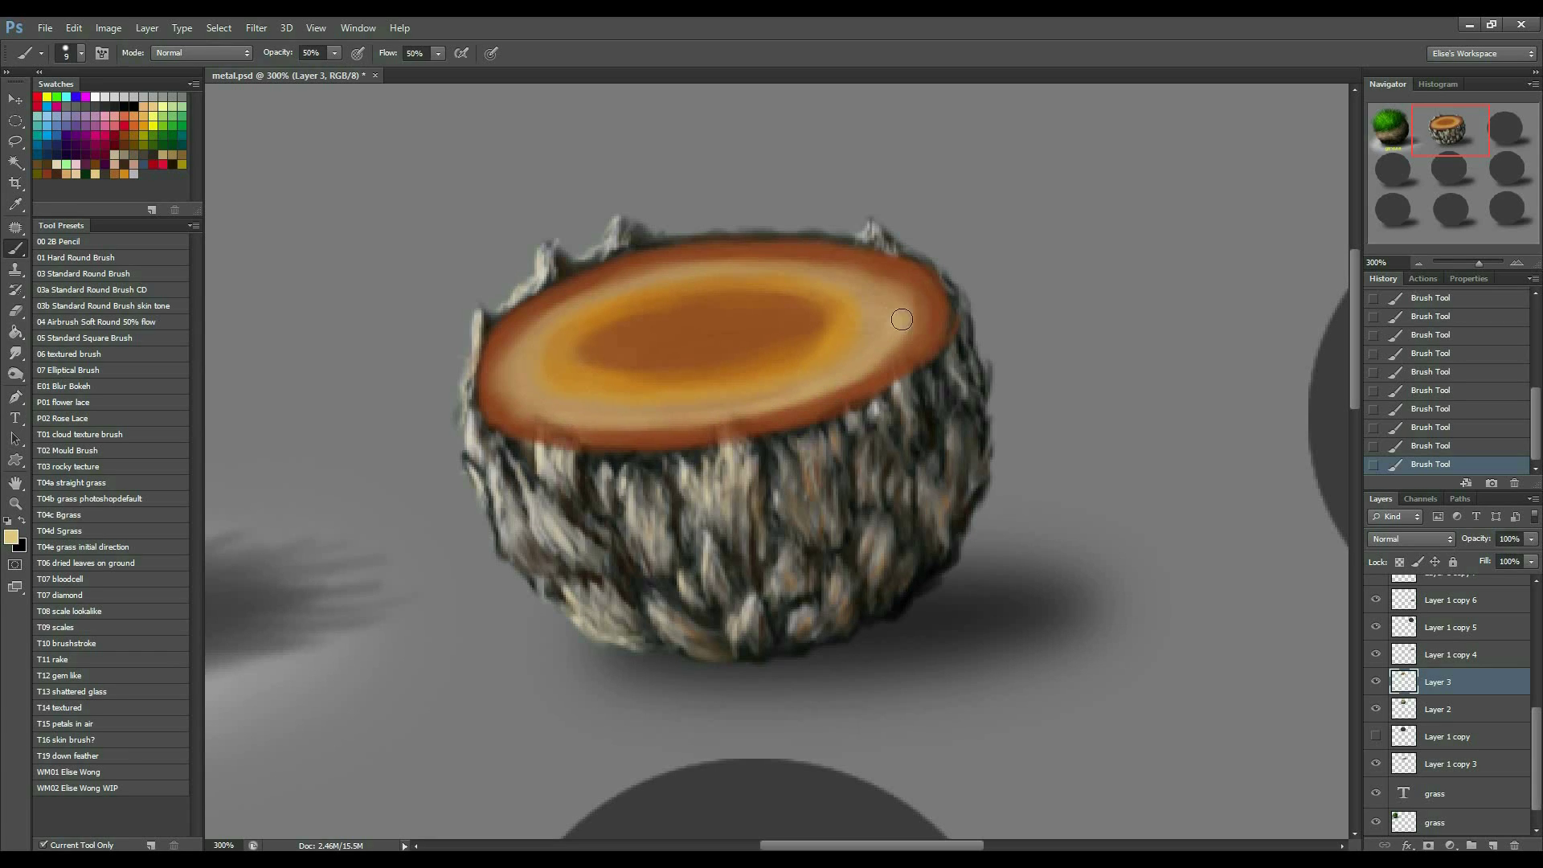
key(bracketright)
key(bracketleft)
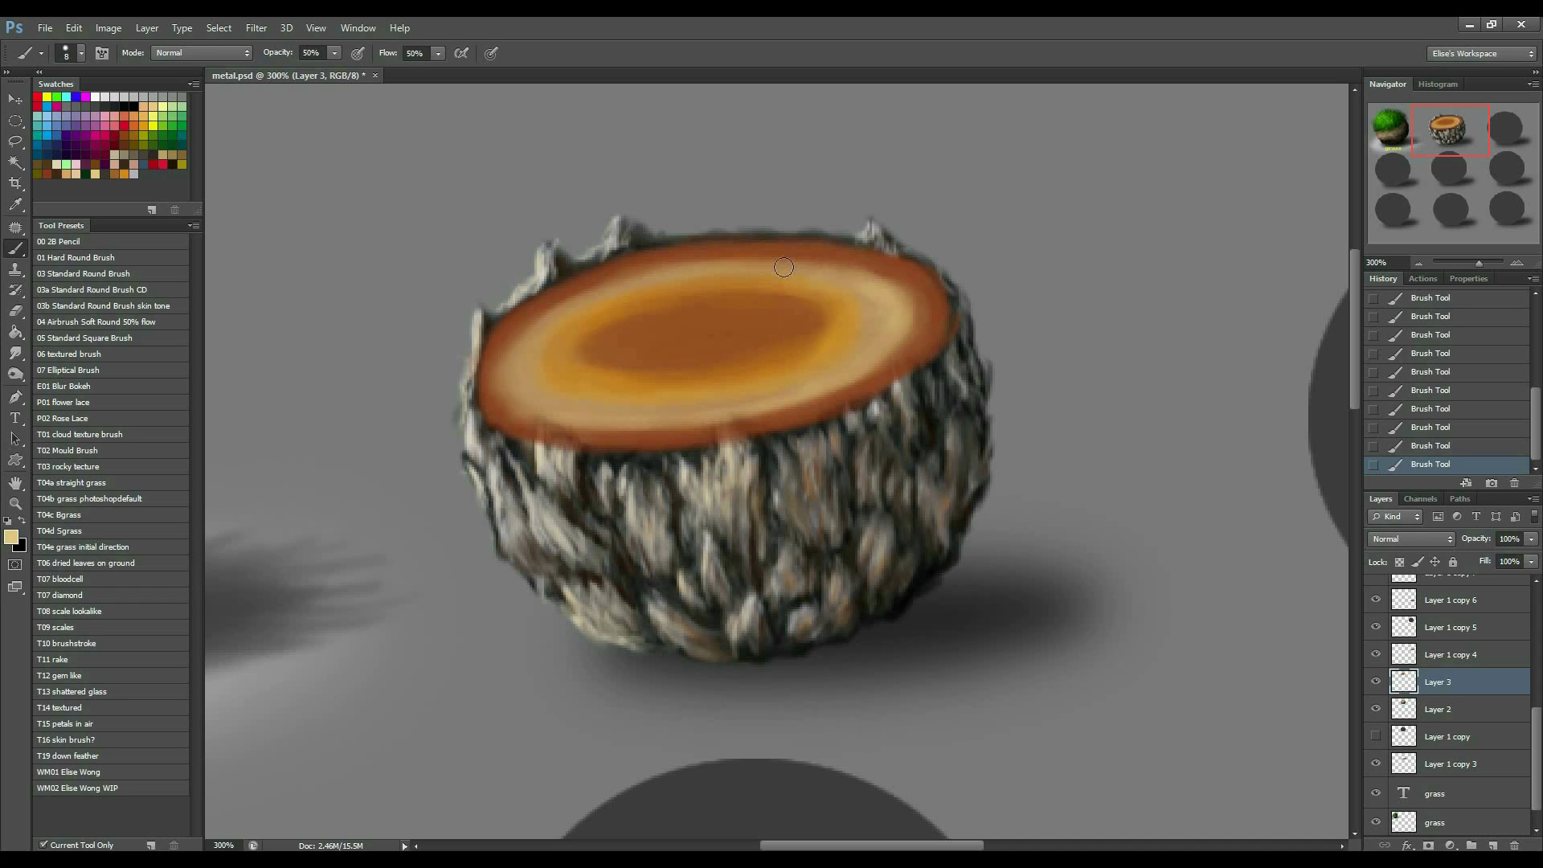
key(bracketleft)
key(bracketleft)
key(bracketleft)
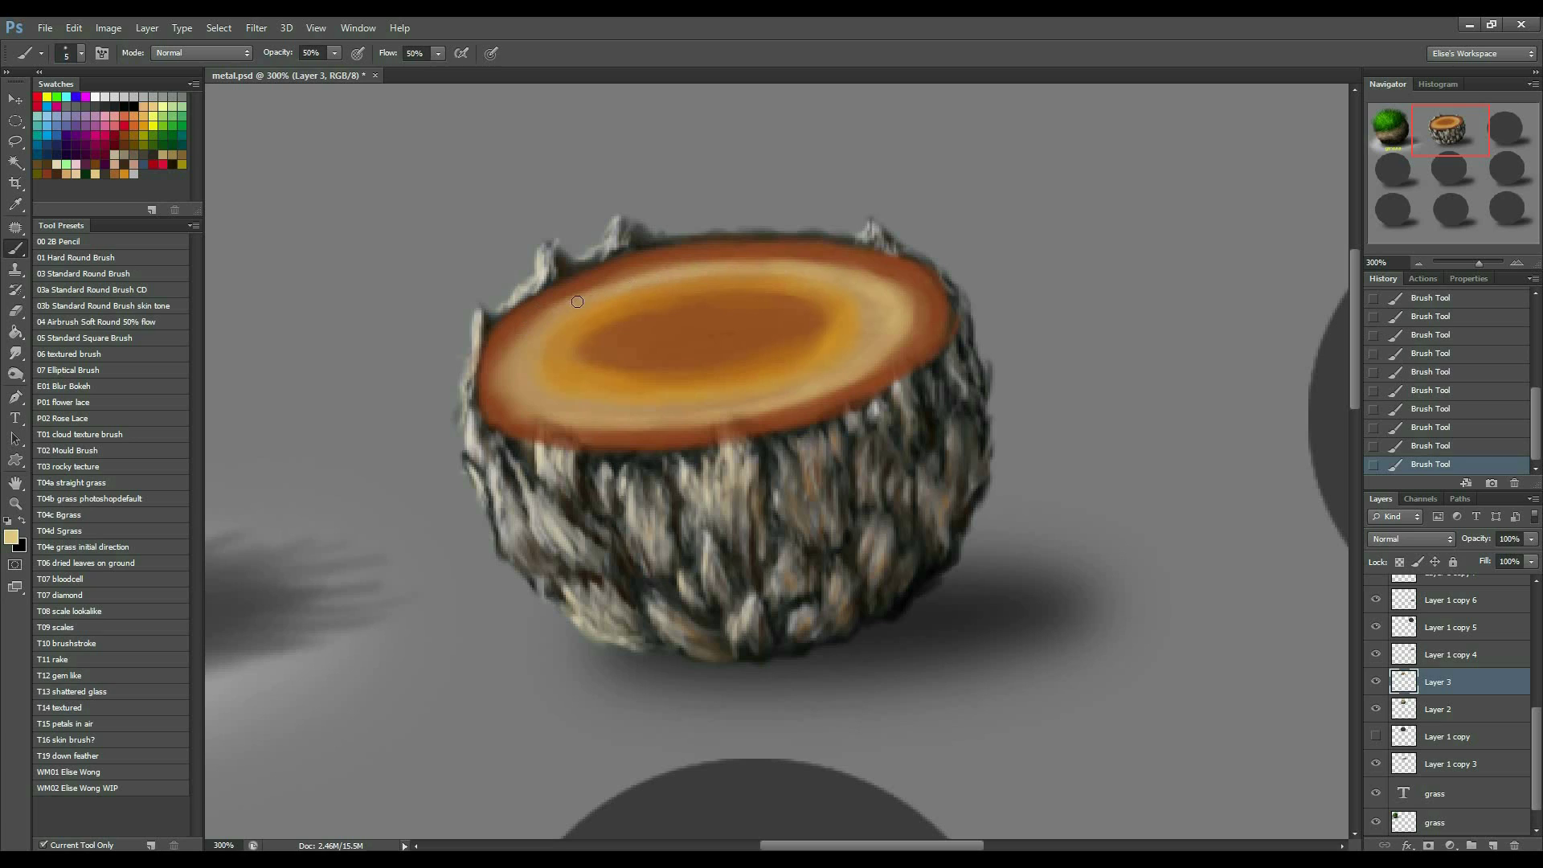
key(bracketright)
key(bracketright)
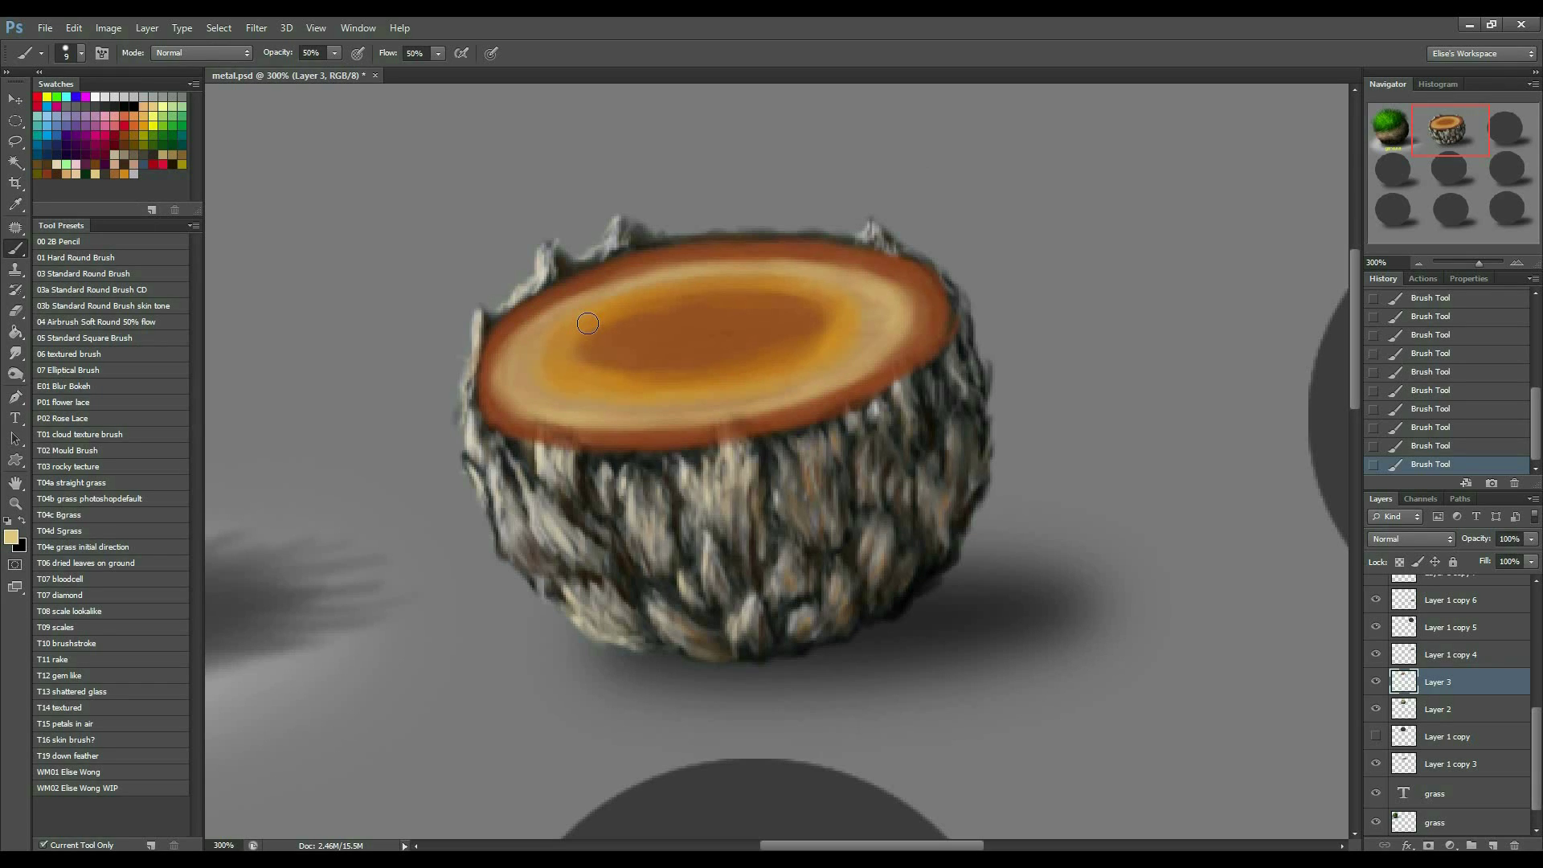
Create Layer 4 and pick light tan, pale cream and dark brown paint colours.
key(ctrl+shift+n)
key(BackSpace)
key(Return)
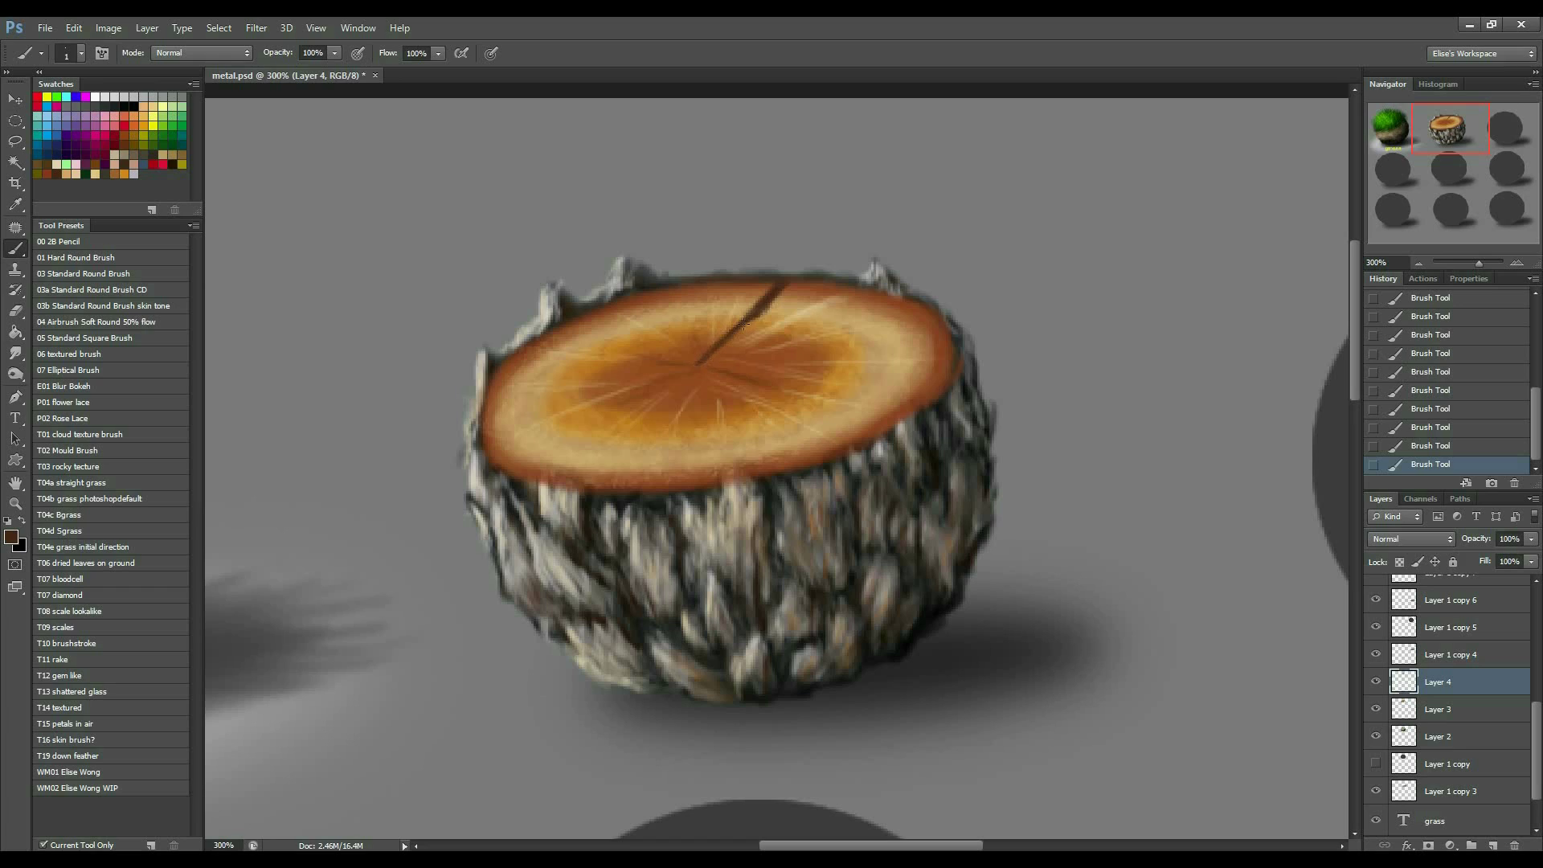
alt+click(757, 299)
click(127, 158)
click(59, 169)
Try dark dabs with the shattered-glass texture brush, then revert them in History.
click(93, 707)
click(80, 691)
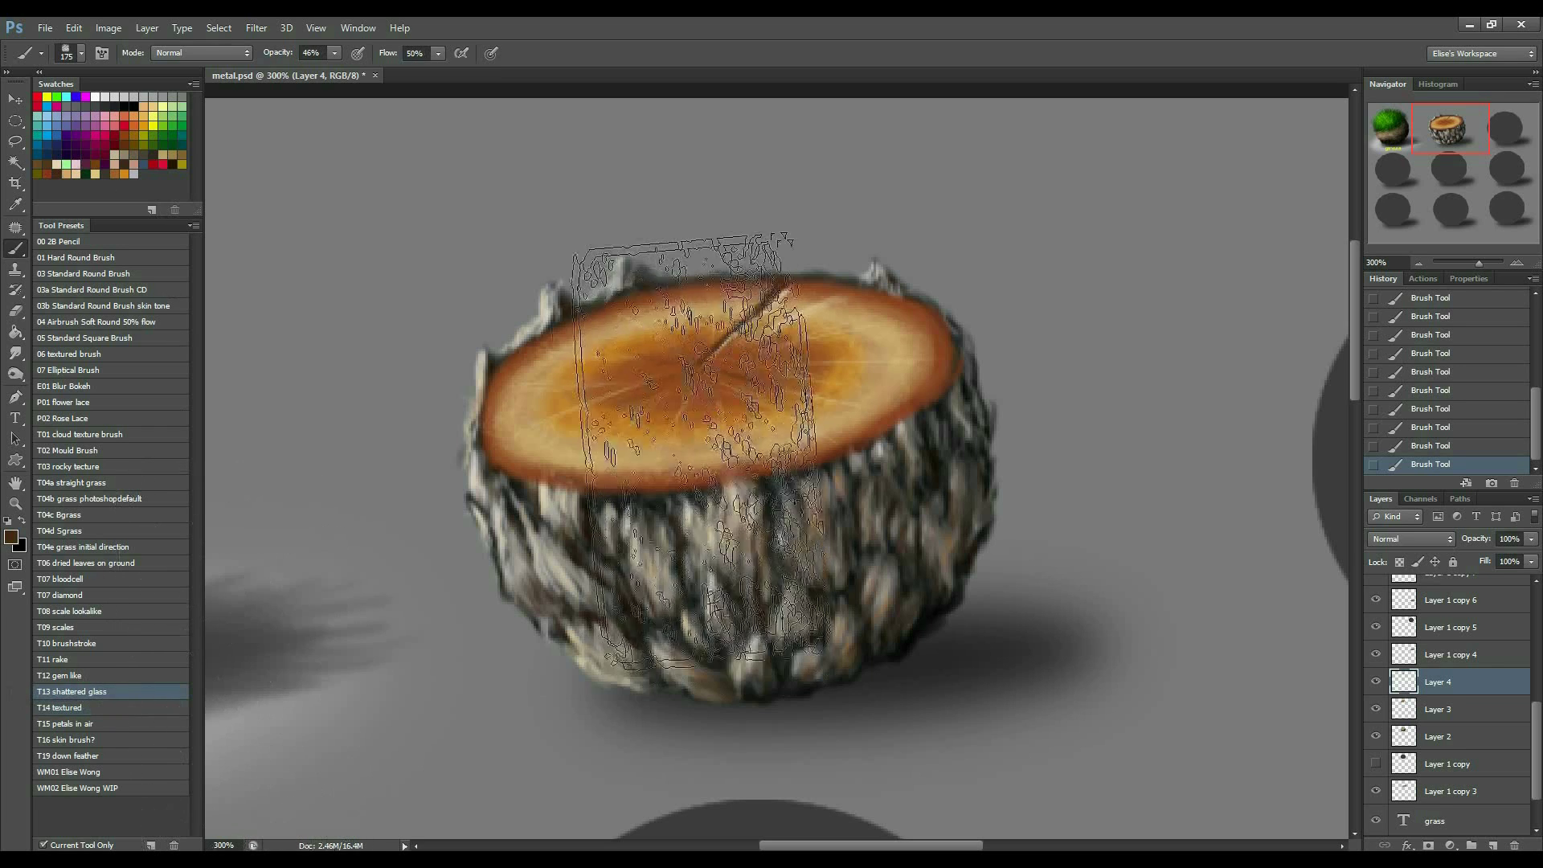
key(bracketleft)
key(bracketleft)
key(bracketleft)
click(756, 414)
key(ctrl+z)
key(bracketleft)
click(755, 424)
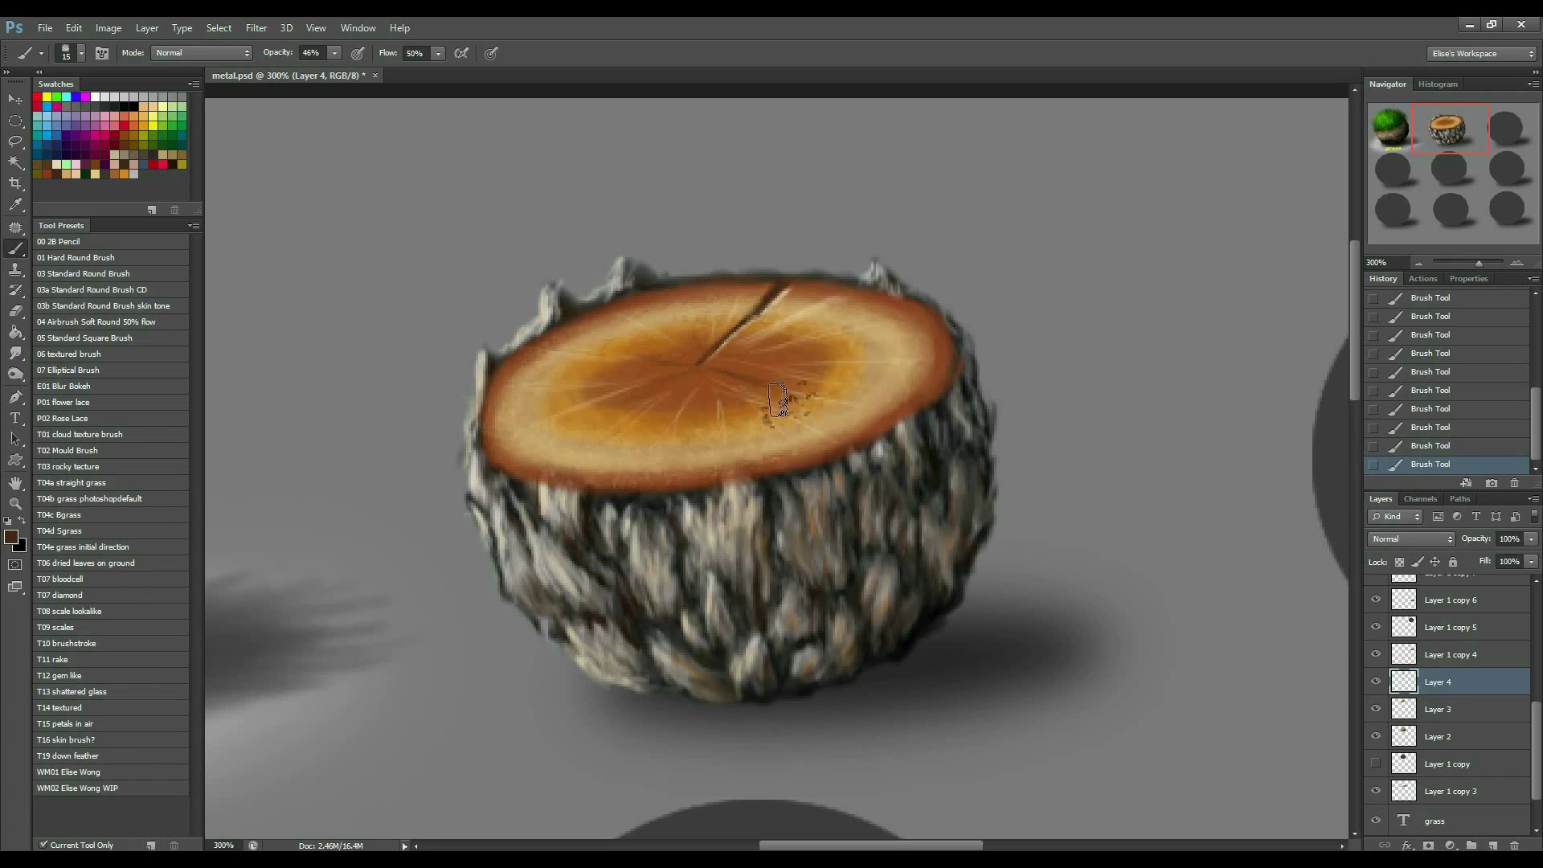
click(1416, 426)
click(1421, 408)
click(1421, 371)
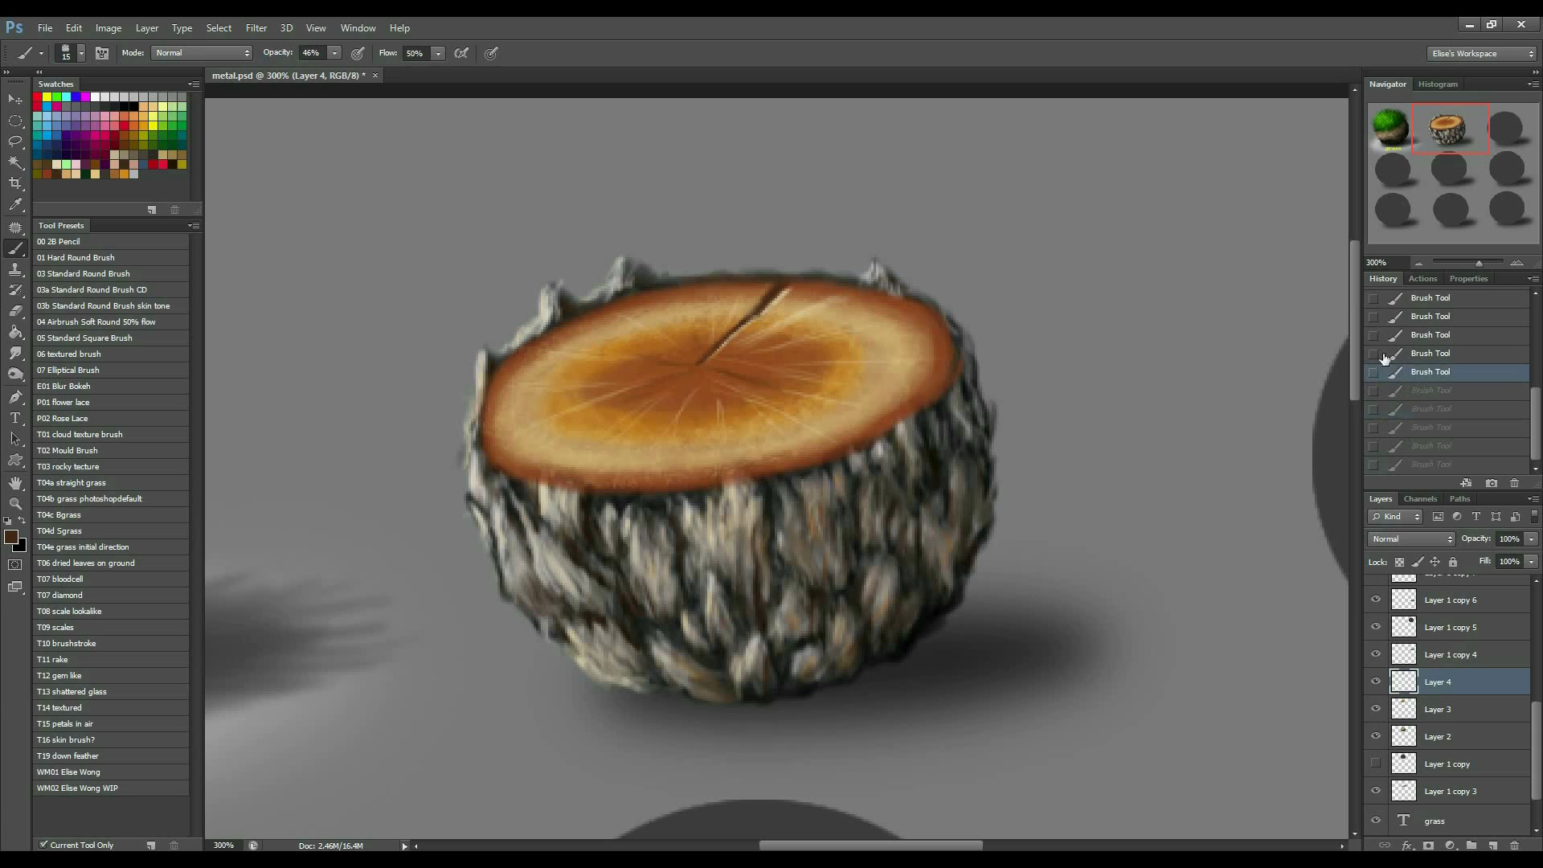
Stipple reddish-brown speckles across the stump top with the texture brush.
click(46, 169)
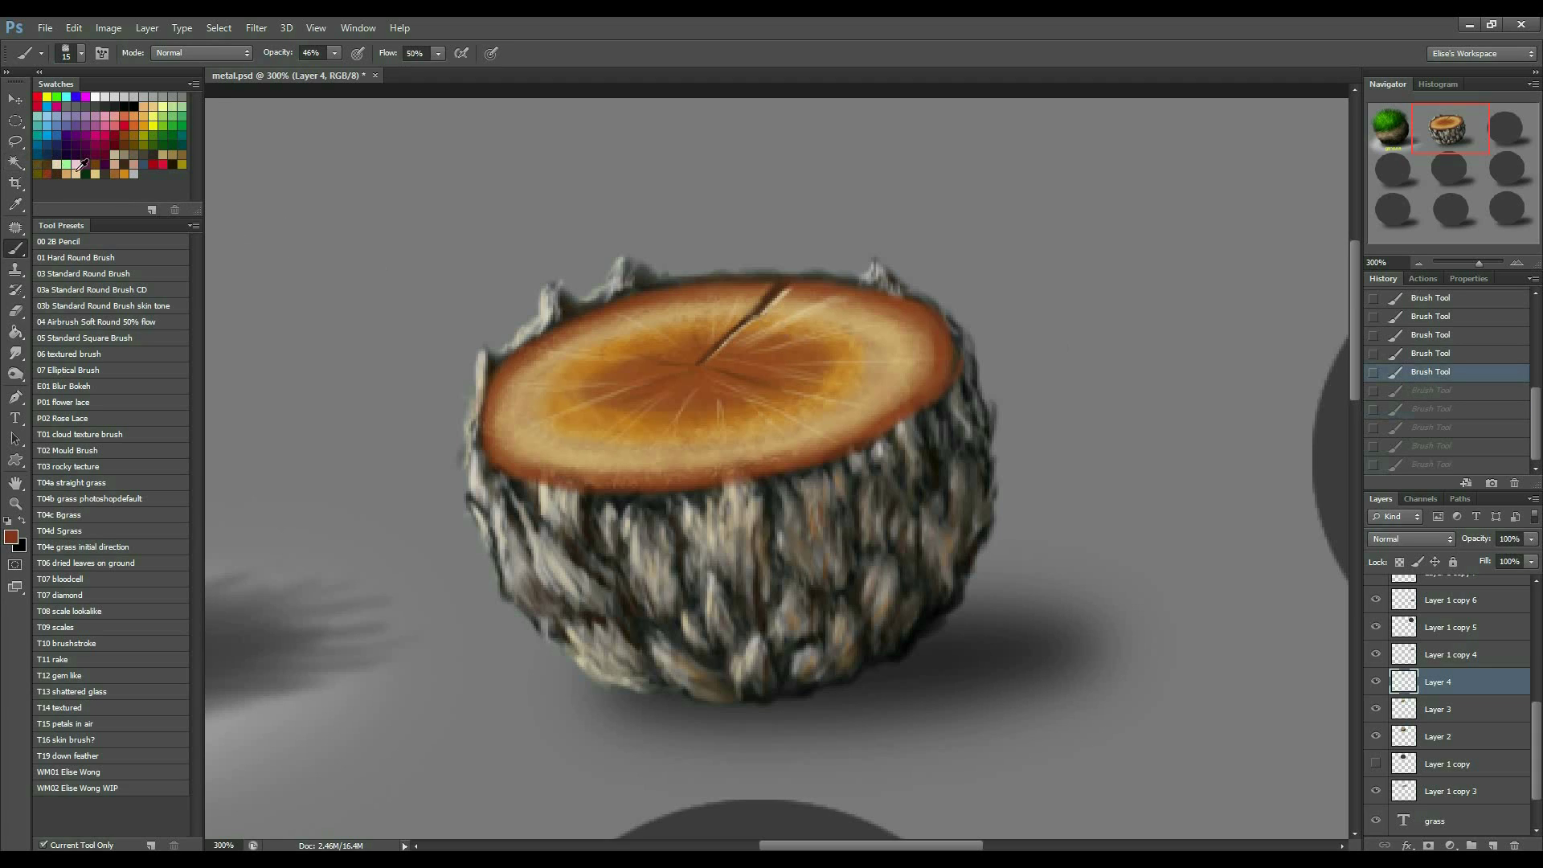
click(800, 389)
key(bracketright)
click(797, 400)
click(785, 403)
click(775, 410)
key(bracketleft)
key(bracketleft)
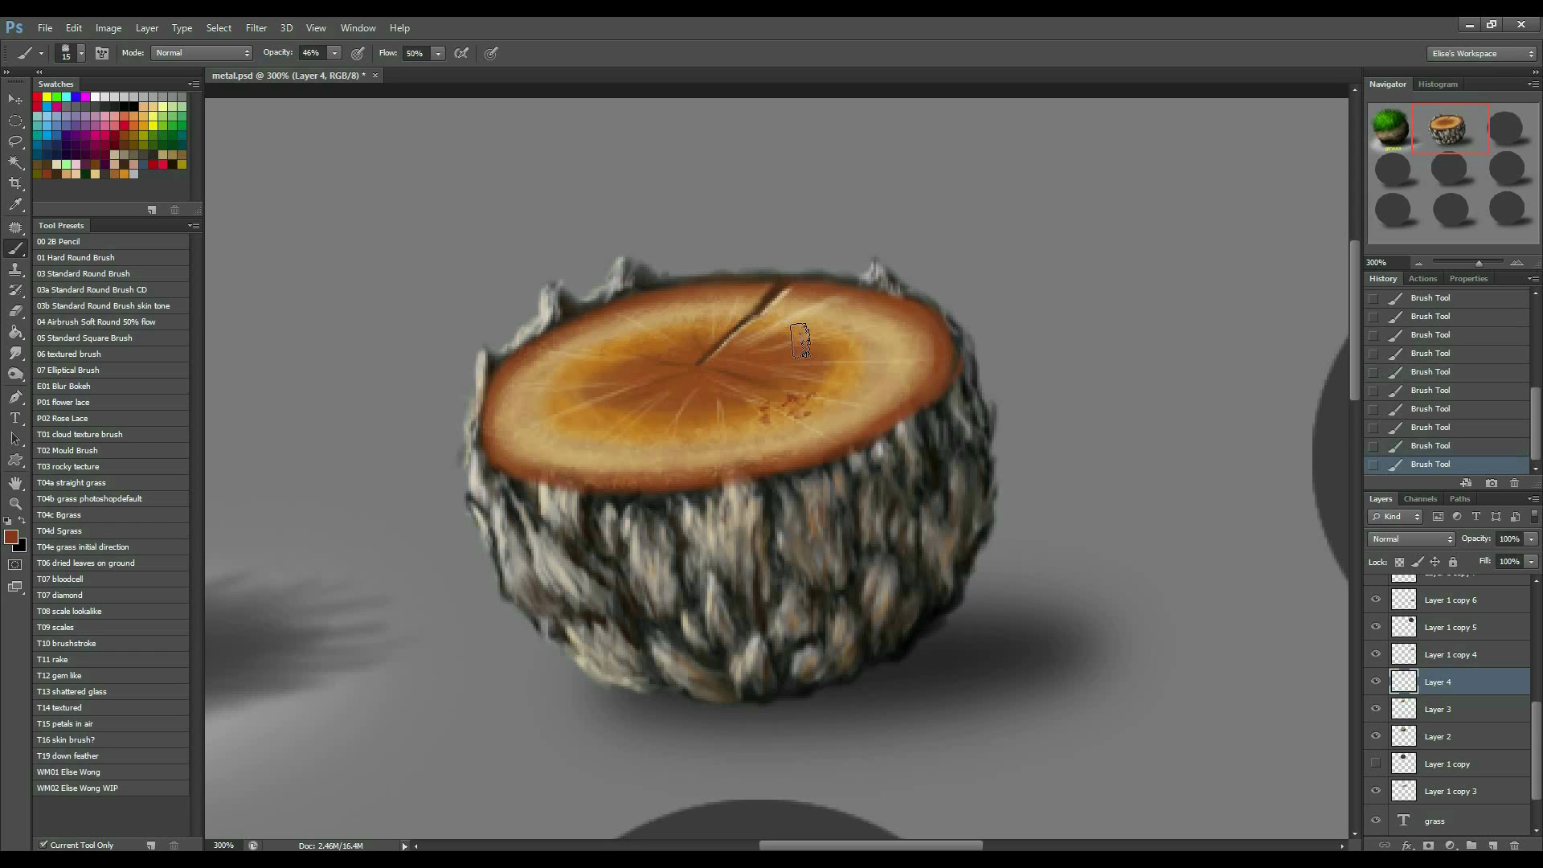
click(620, 434)
Add fine reddish-brown dots with a round brush and darker orange streaks on the right.
click(88, 274)
key(bracketleft)
key(bracketleft)
key(bracketleft)
key(bracketleft)
key(bracketleft)
key(bracketleft)
key(bracketright)
click(792, 411)
click(805, 398)
click(764, 416)
click(614, 424)
click(603, 441)
click(627, 424)
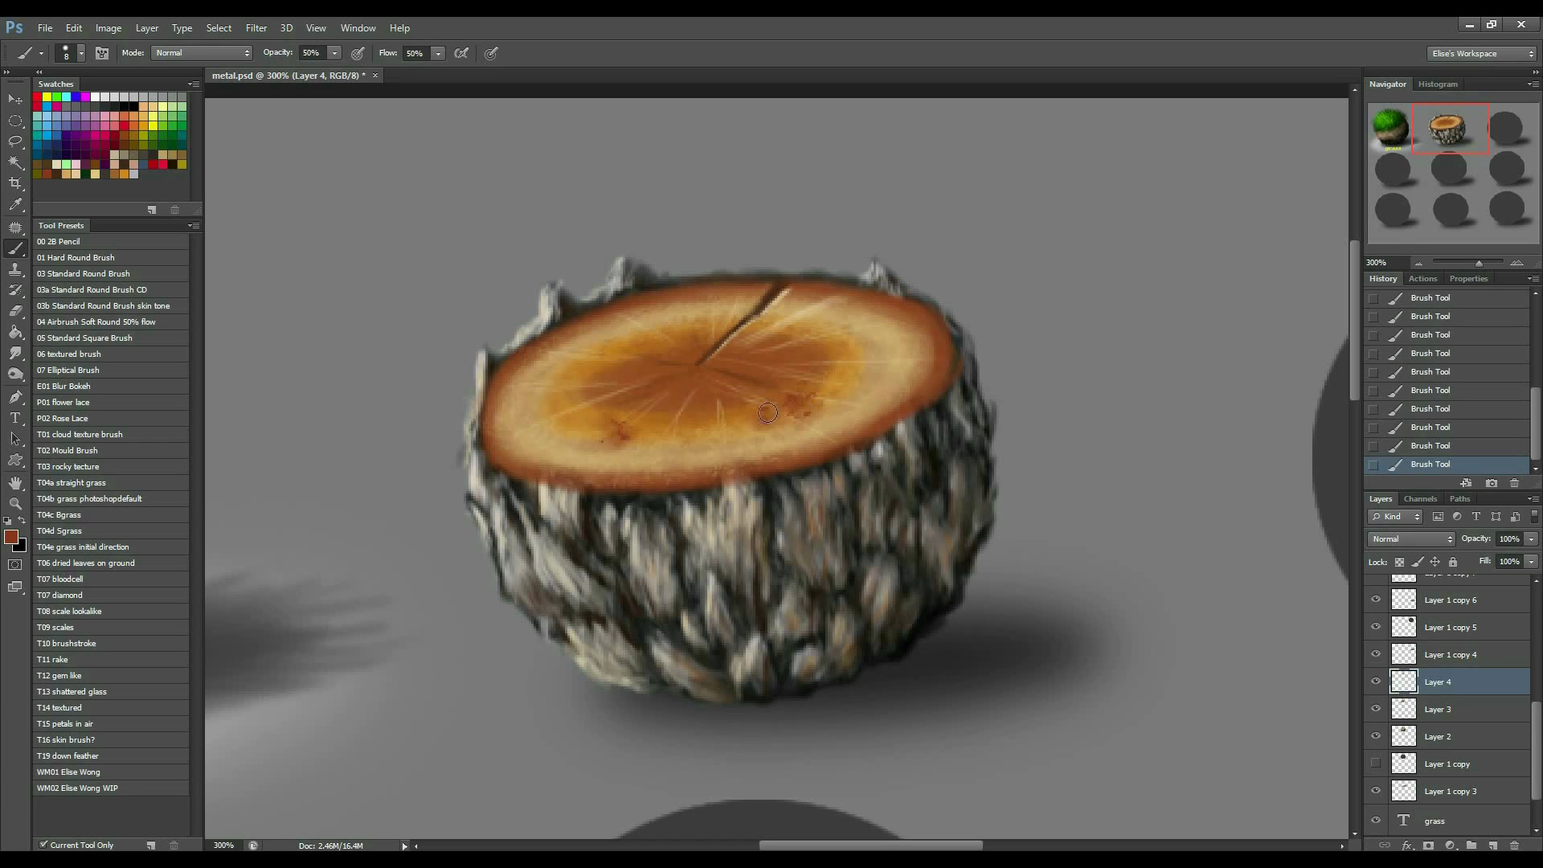
key(bracketright)
drag(832, 338, 813, 330)
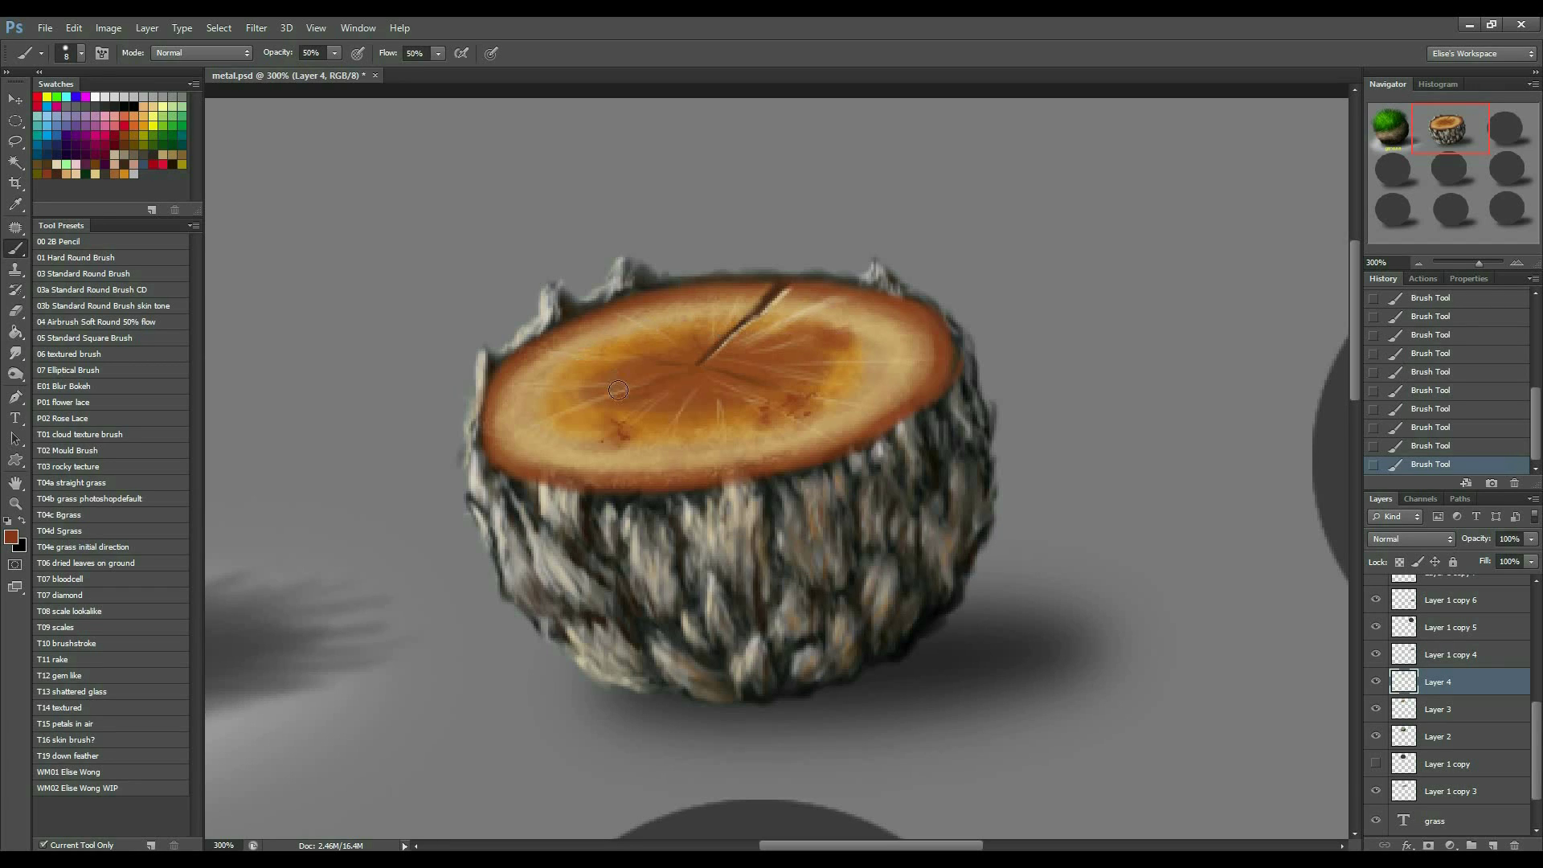
Pick a light beige and try the petals and soft skin brushes at a smaller size.
click(60, 166)
key(bracketleft)
key(bracketleft)
click(84, 723)
click(93, 740)
key(bracketleft)
key(bracketleft)
key(bracketleft)
key(bracketleft)
key(bracketleft)
key(bracketleft)
Toggle undo and redo in History to compare the latest stump-top strokes.
key(bracketright)
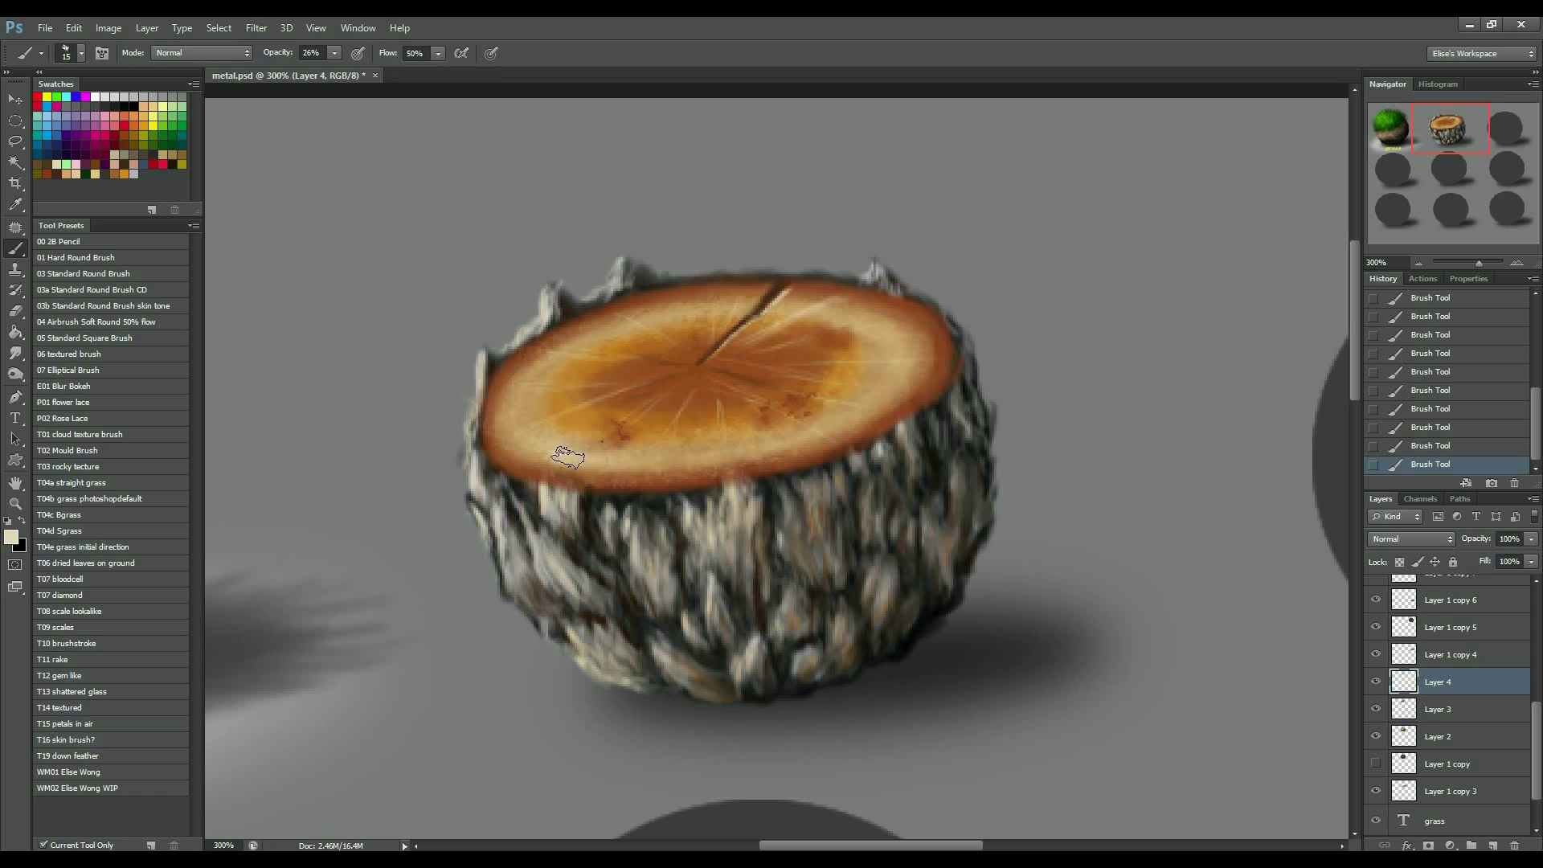
key(bracketleft)
key(bracketleft)
key(bracketleft)
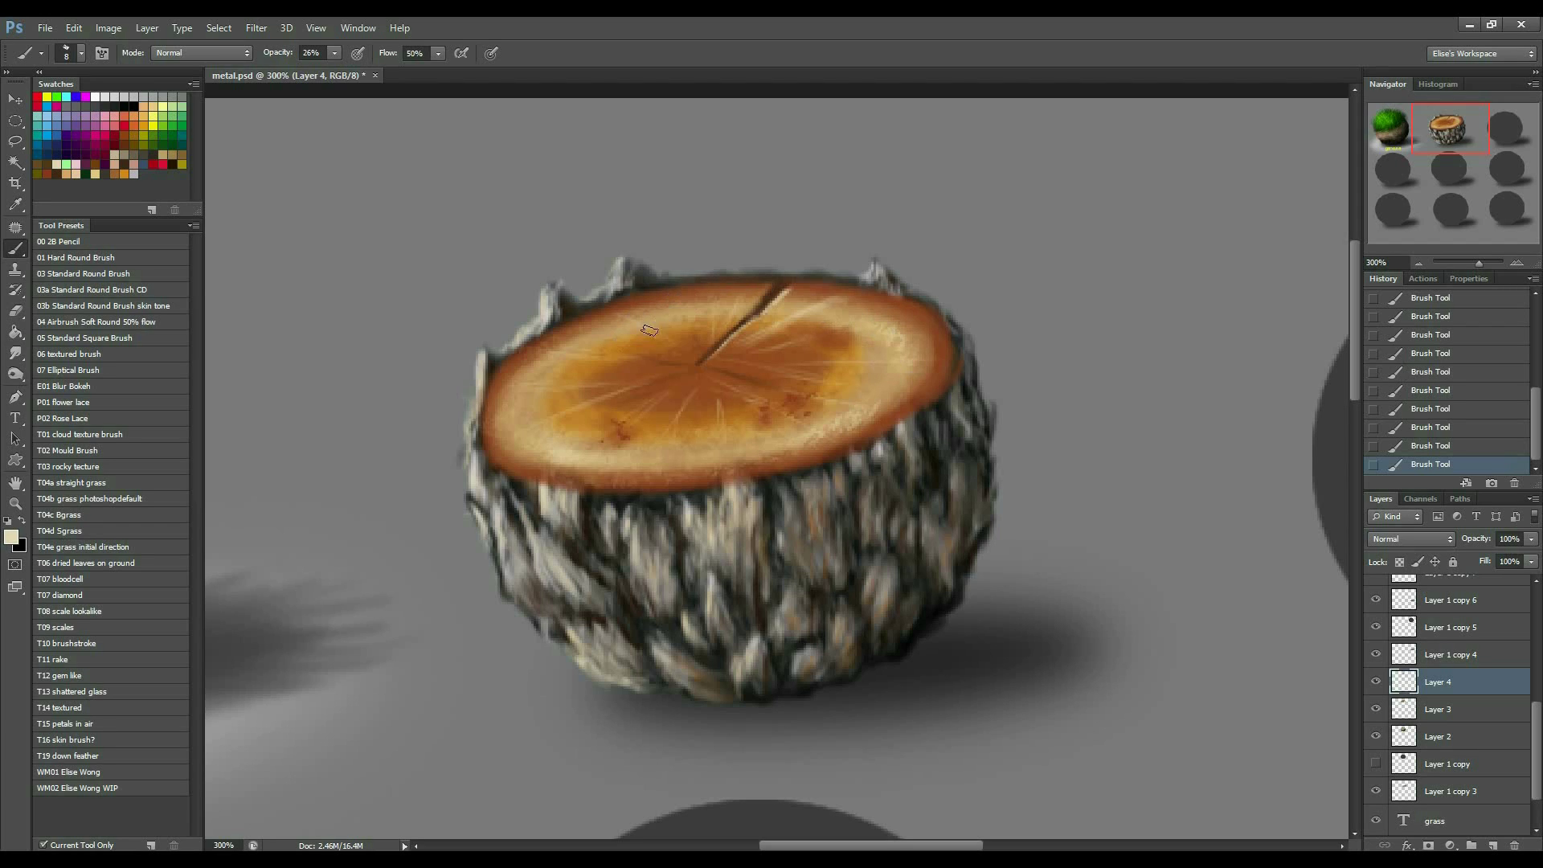
key(bracketright)
key(bracketright)
key(bracketright)
key(bracketright)
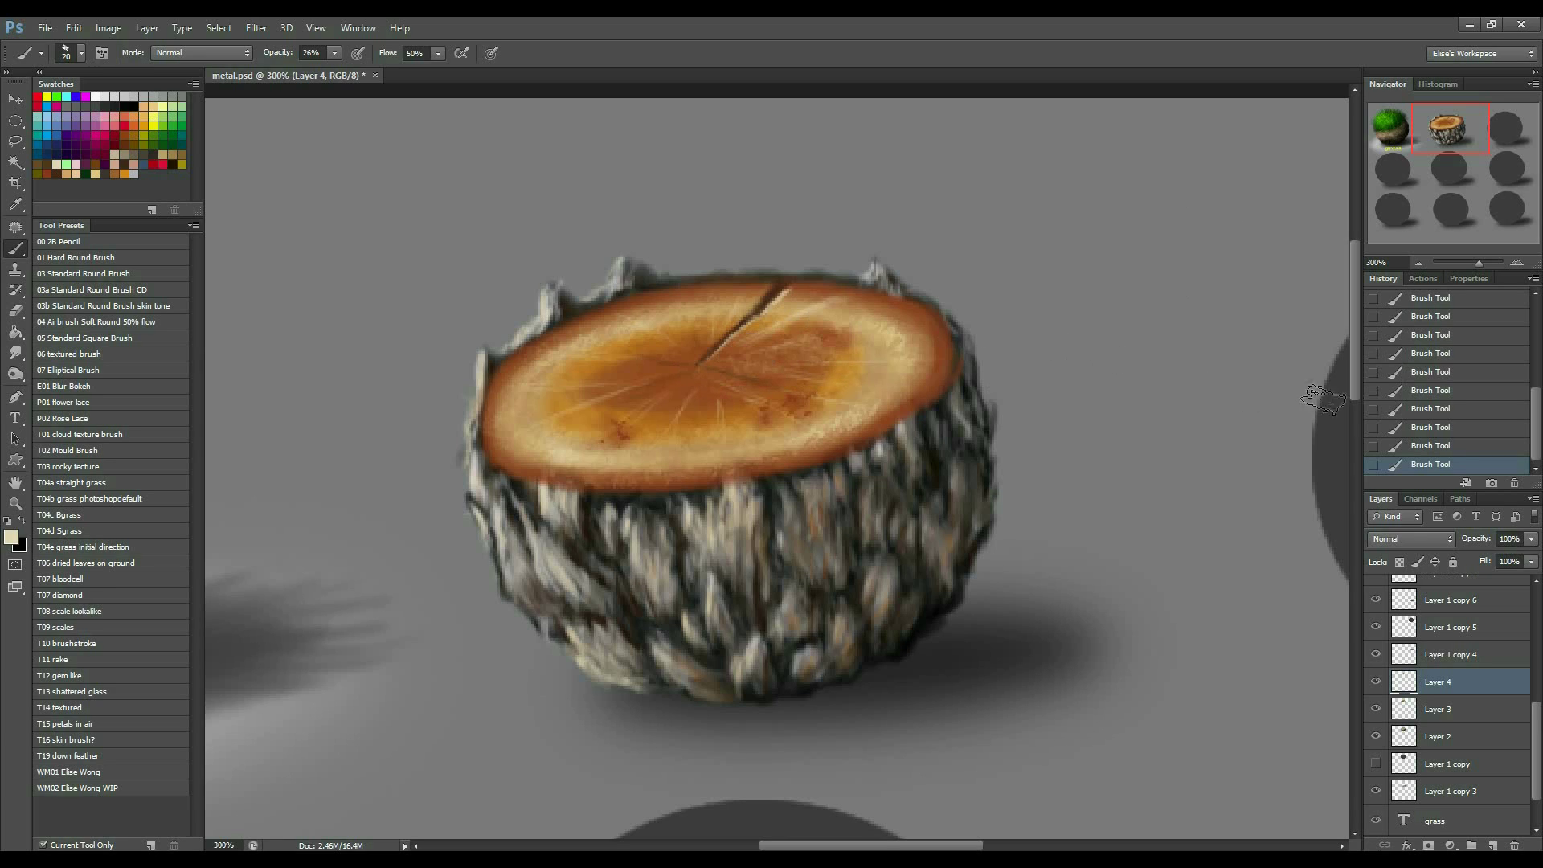
key(bracketleft)
key(bracketleft)
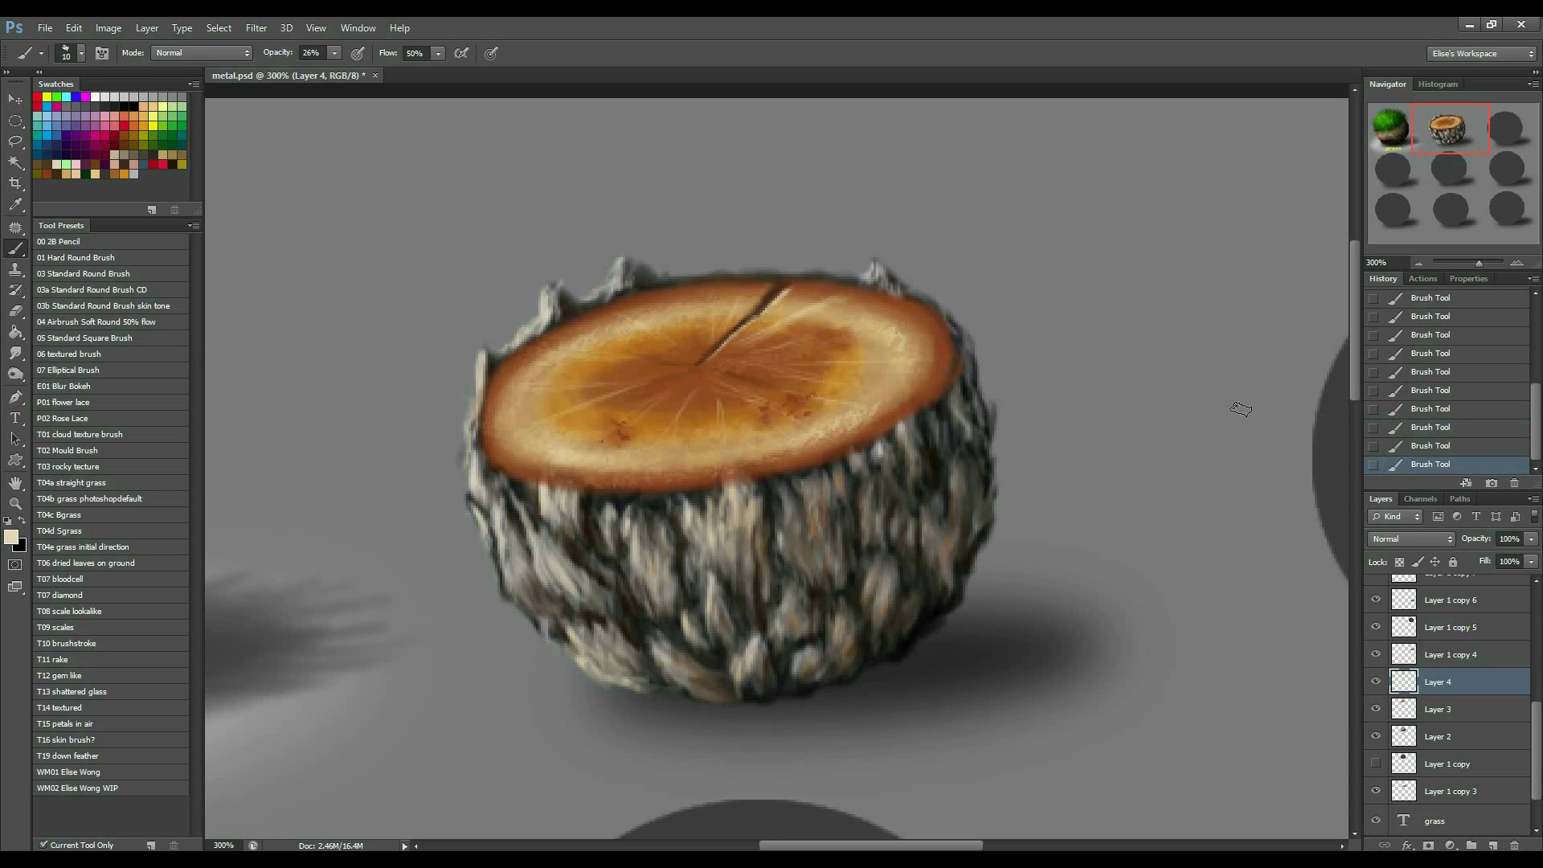
key(ctrl+alt+z)
key(ctrl+alt+z)
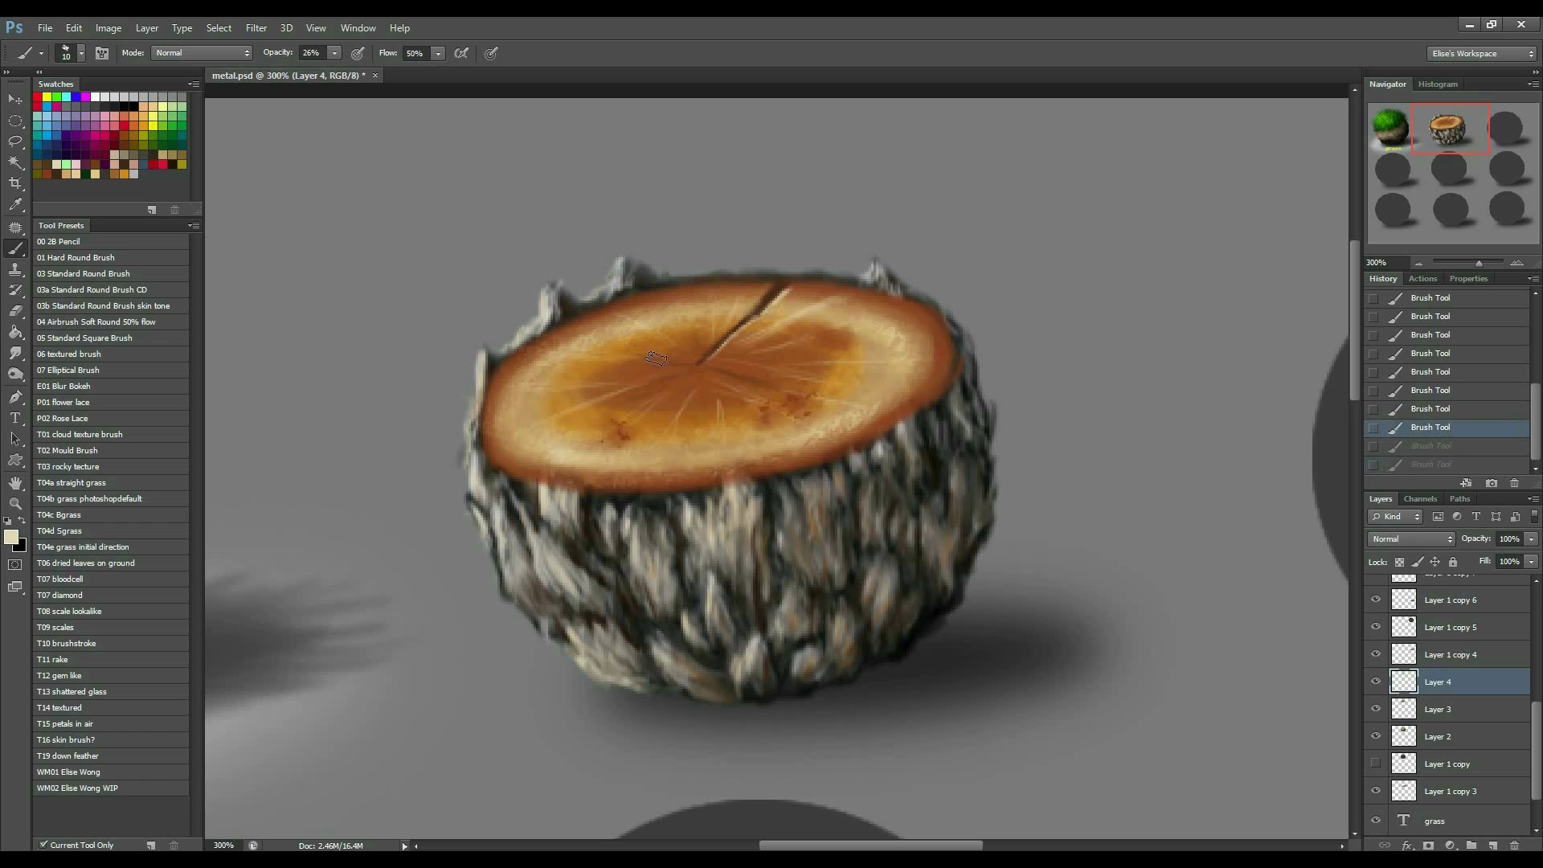
key(bracketright)
key(ctrl+shift+z)
key(ctrl+shift+z)
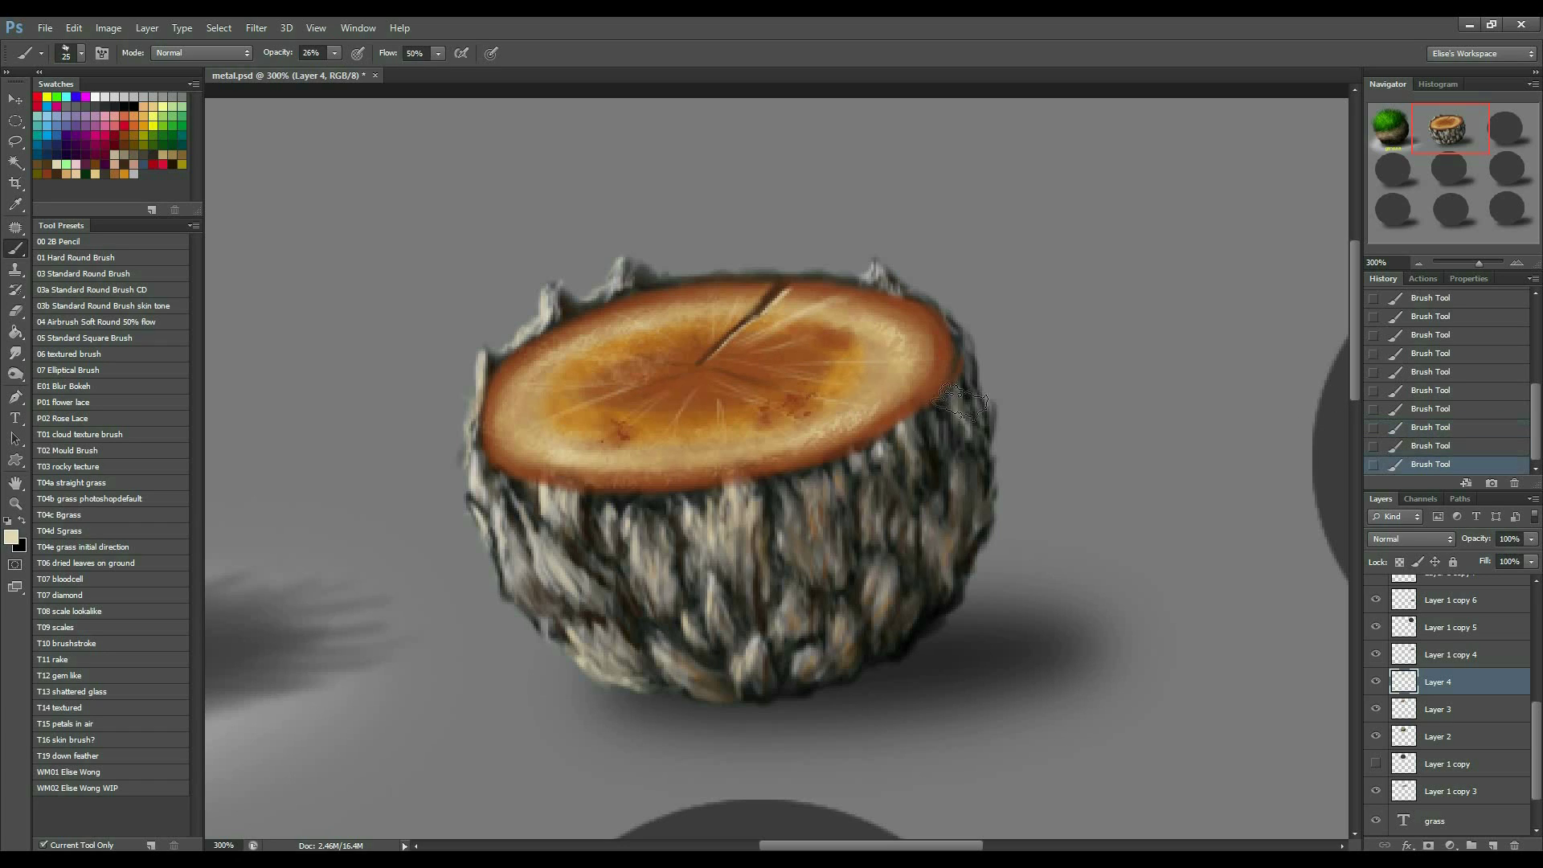
click(1426, 418)
key(ctrl+shift+z)
key(ctrl+shift+z)
key(ctrl+shift+z)
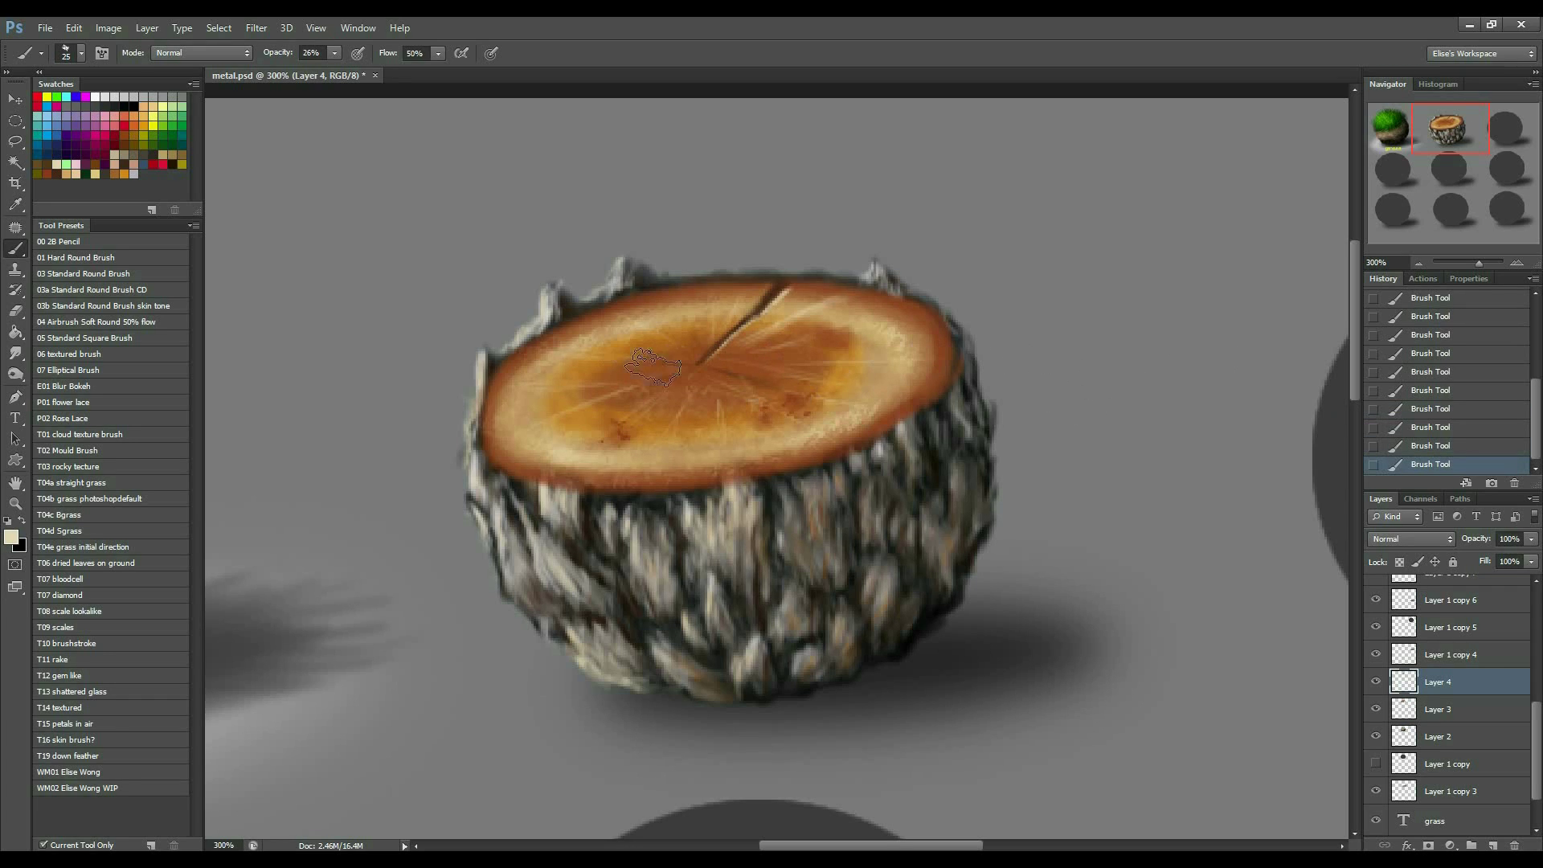
click(1426, 445)
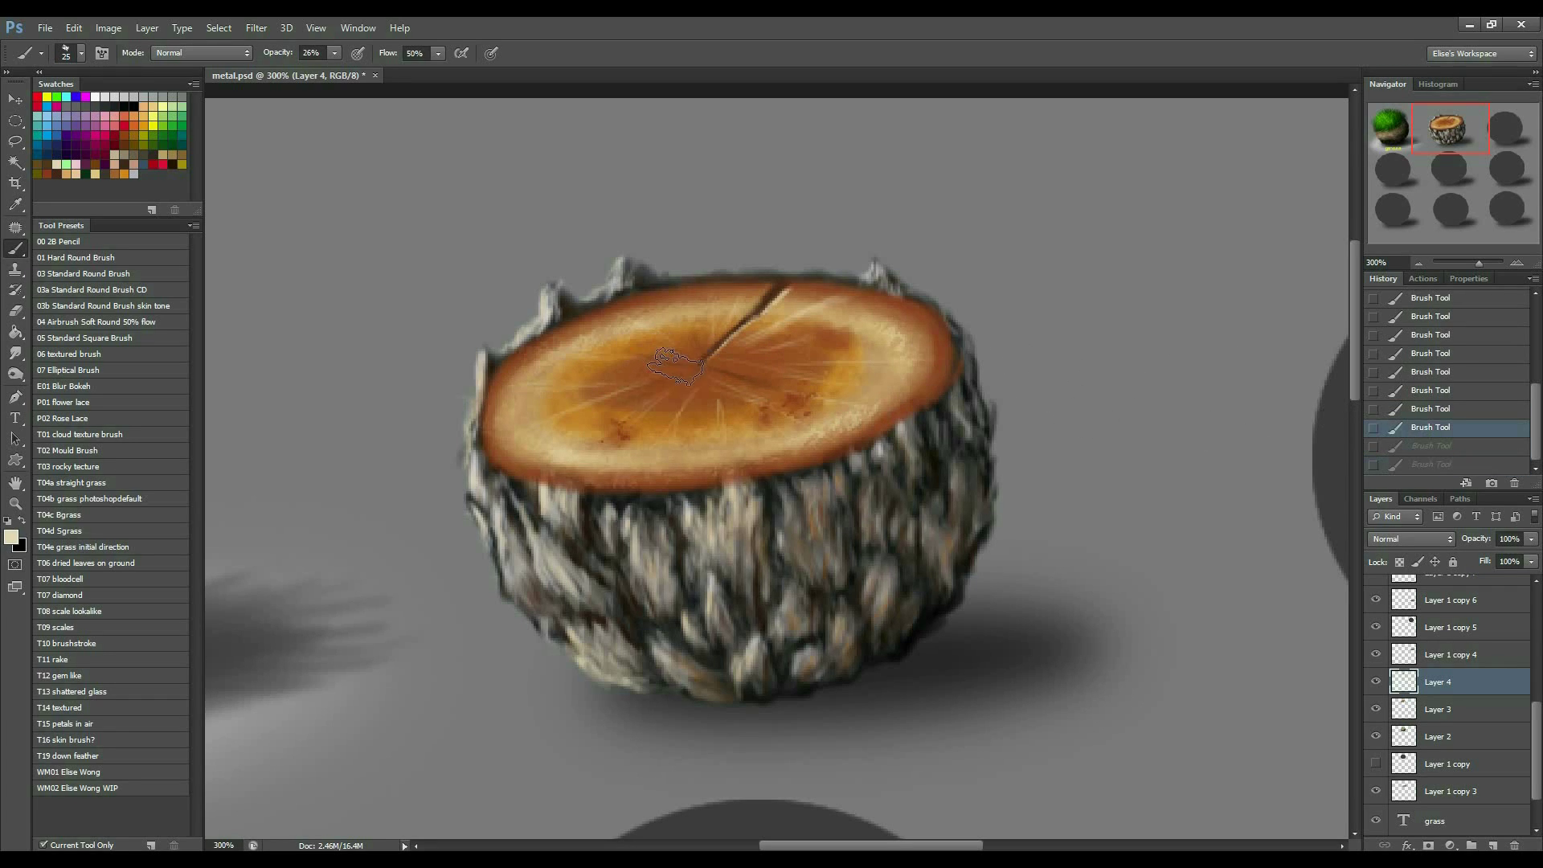
key(ctrl+shift+z)
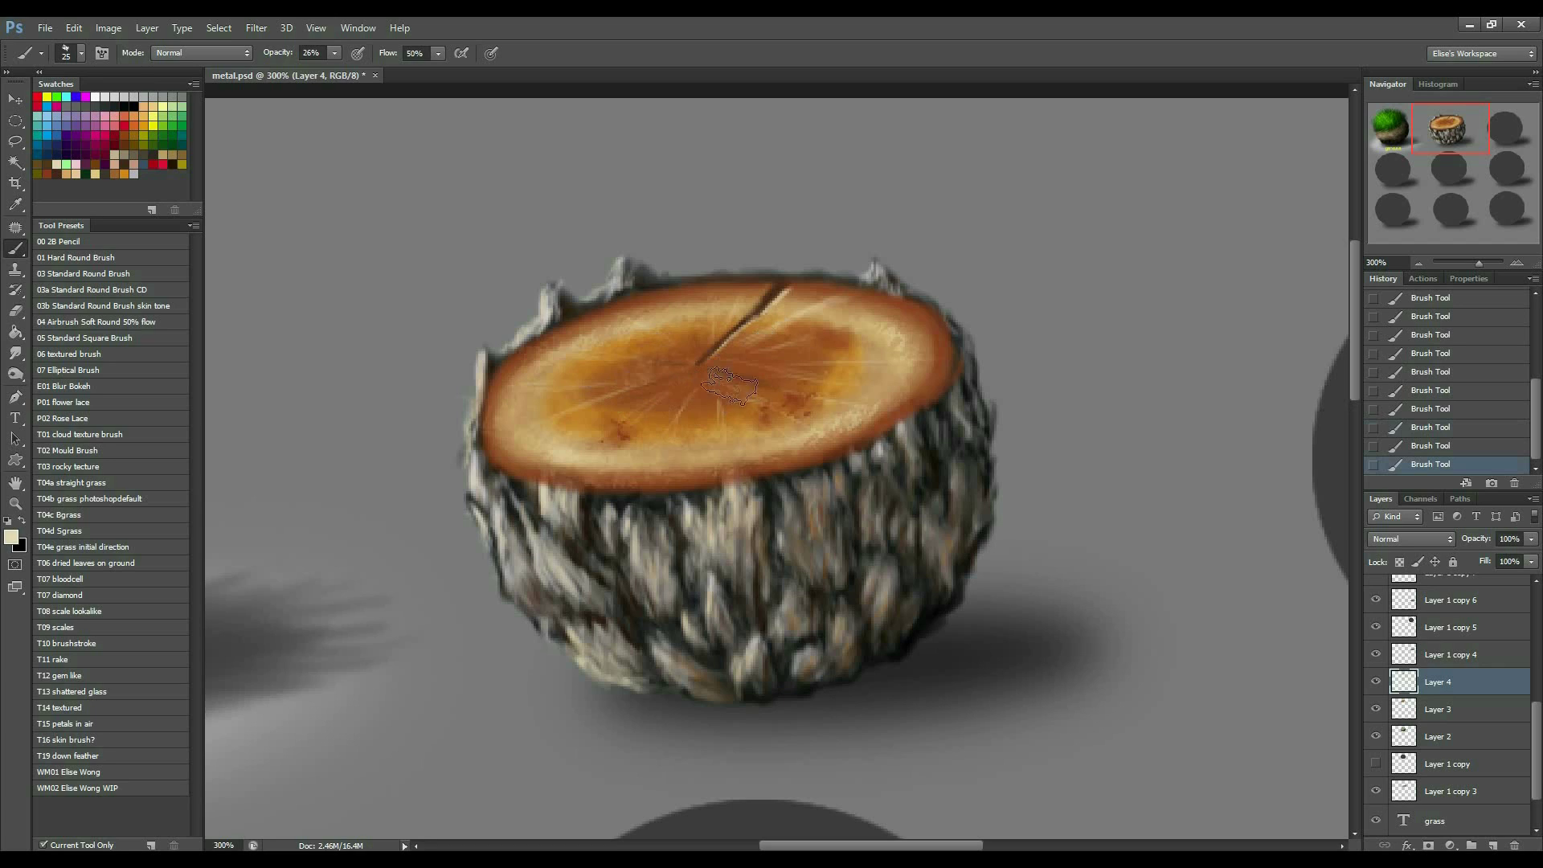
key(ctrl+z)
key(ctrl+shift+z)
Dab small reddish-brown marks on the stump top's left, then sample its orange.
click(48, 172)
key(bracketleft)
click(48, 172)
key(bracketleft)
drag(611, 422, 634, 426)
key(bracketleft)
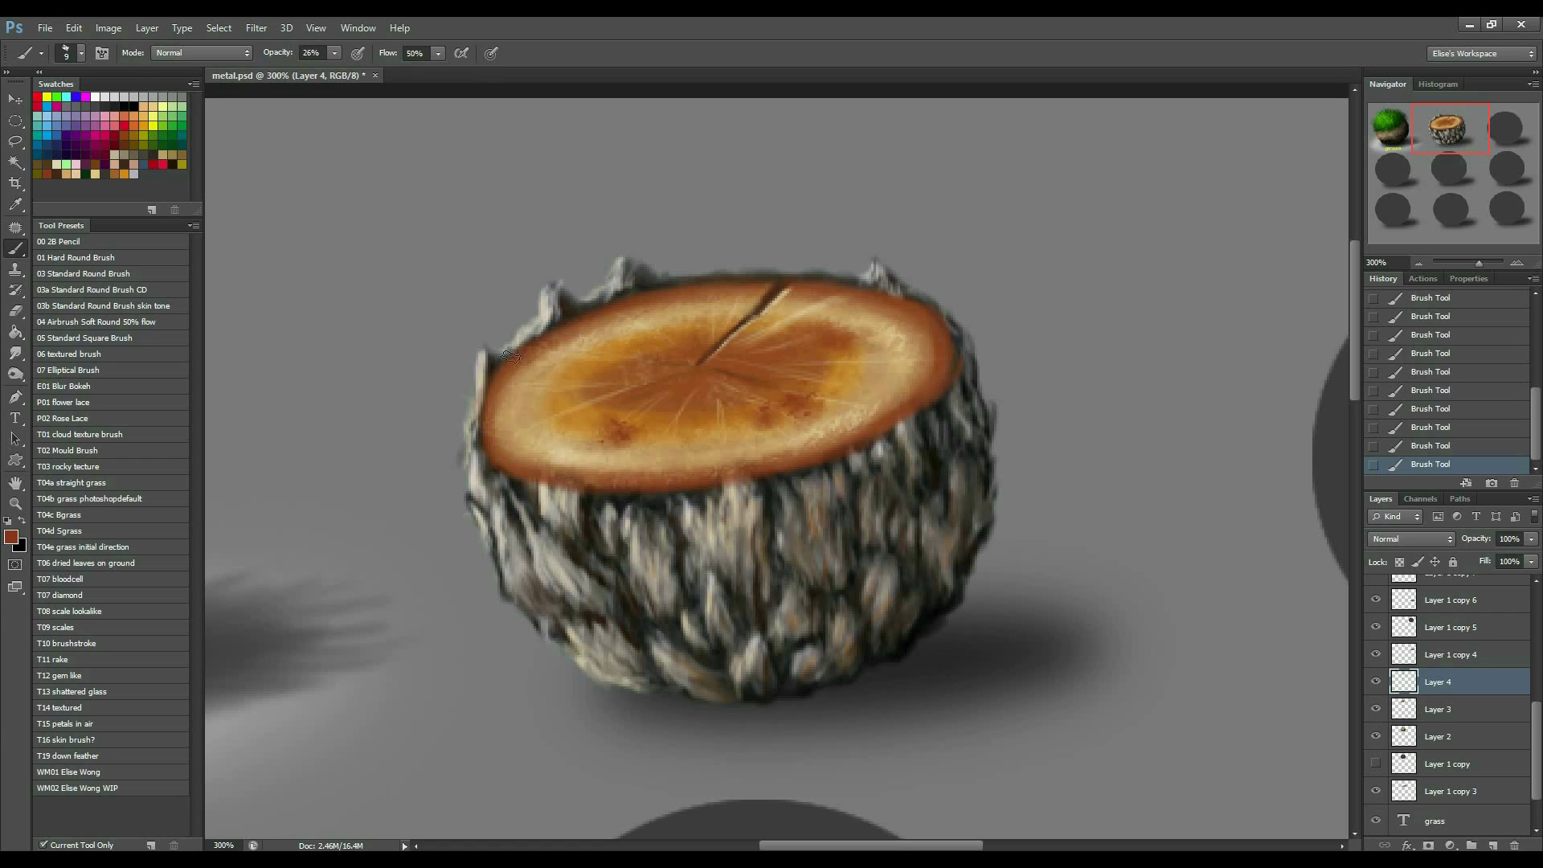
alt+click(565, 395)
alt+click(599, 389)
key(ctrl+0)
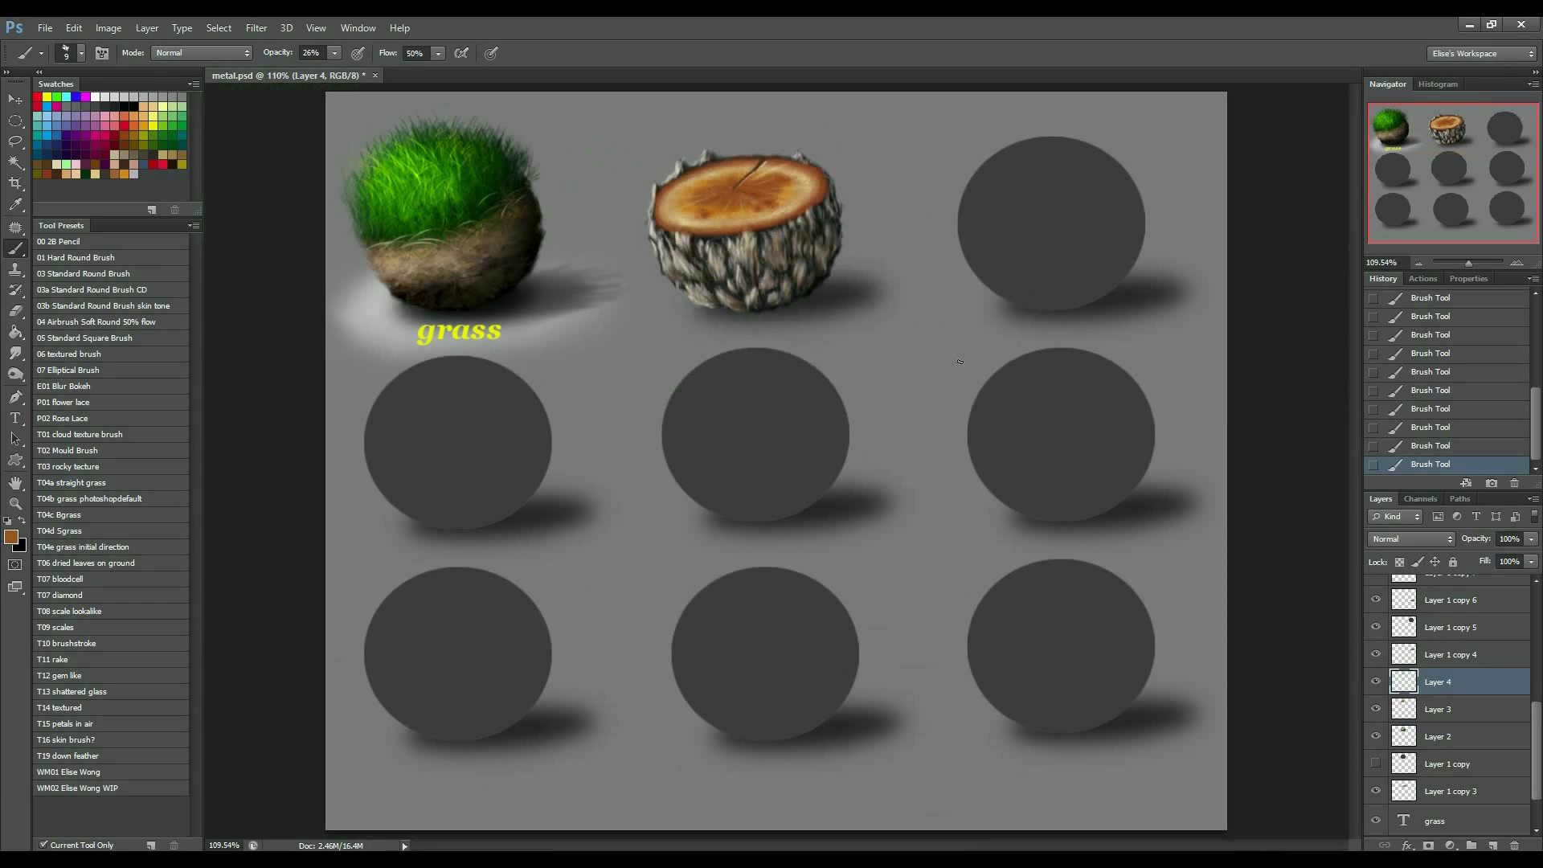
key(alt+i)
key(g)
key(h)
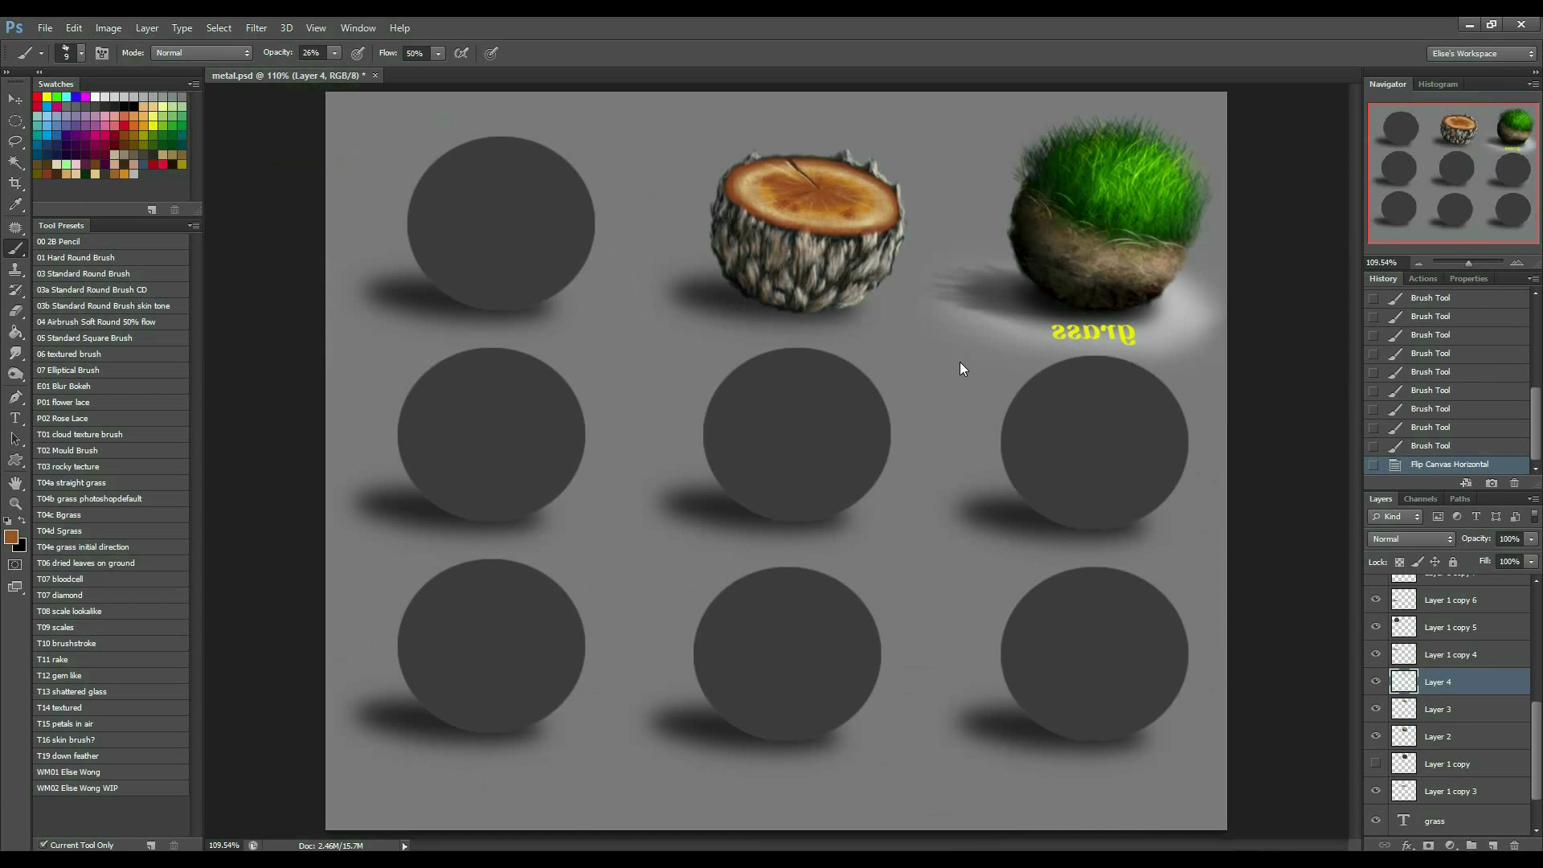
key(ctrl+z)
key(ctrl+plus)
key(ctrl+plus)
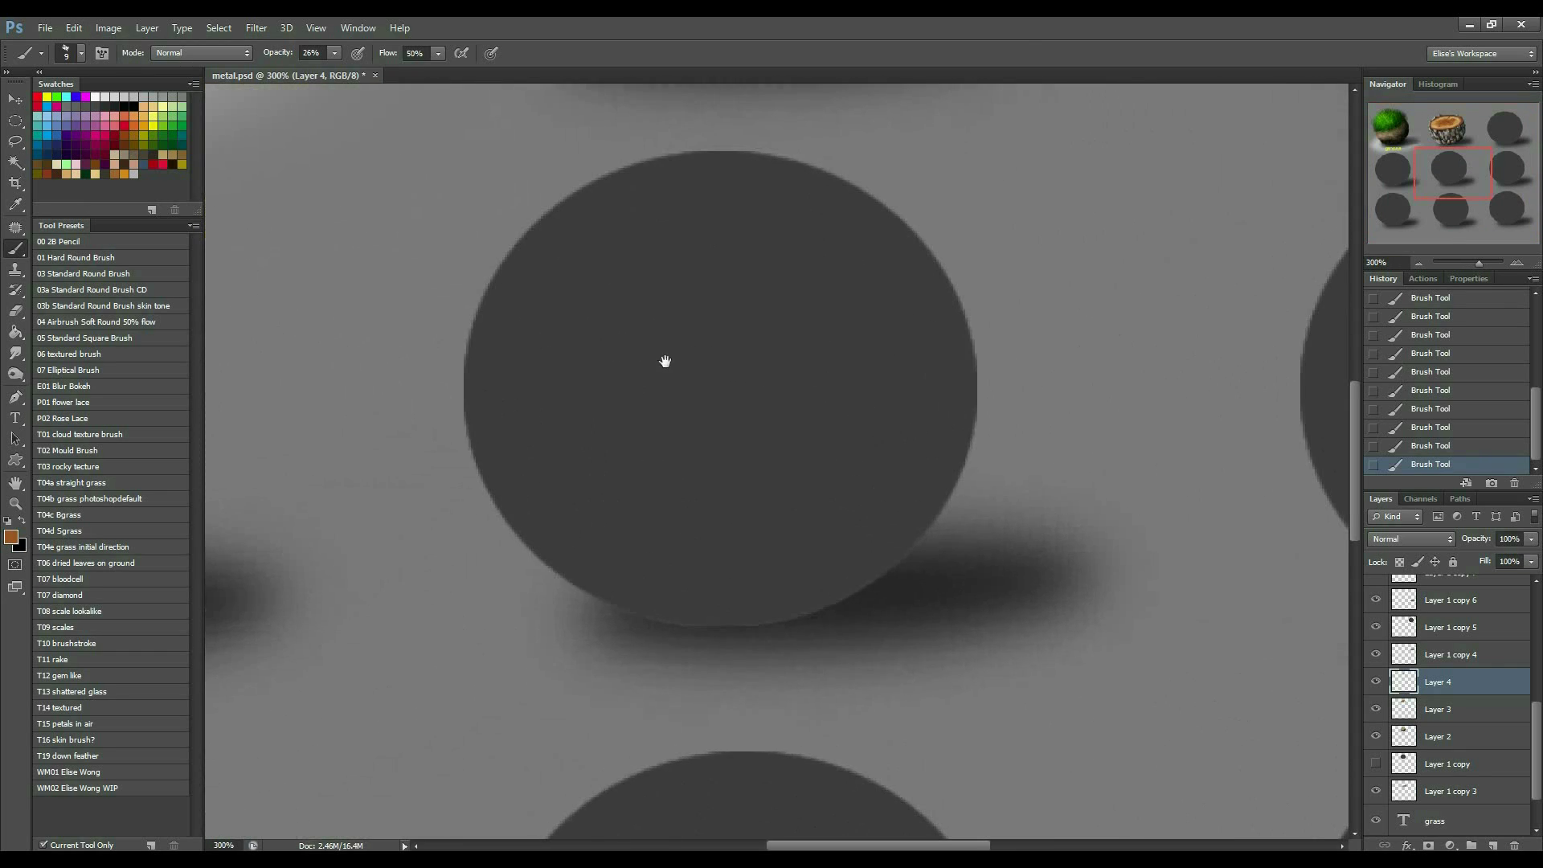
drag(665, 359, 689, 317)
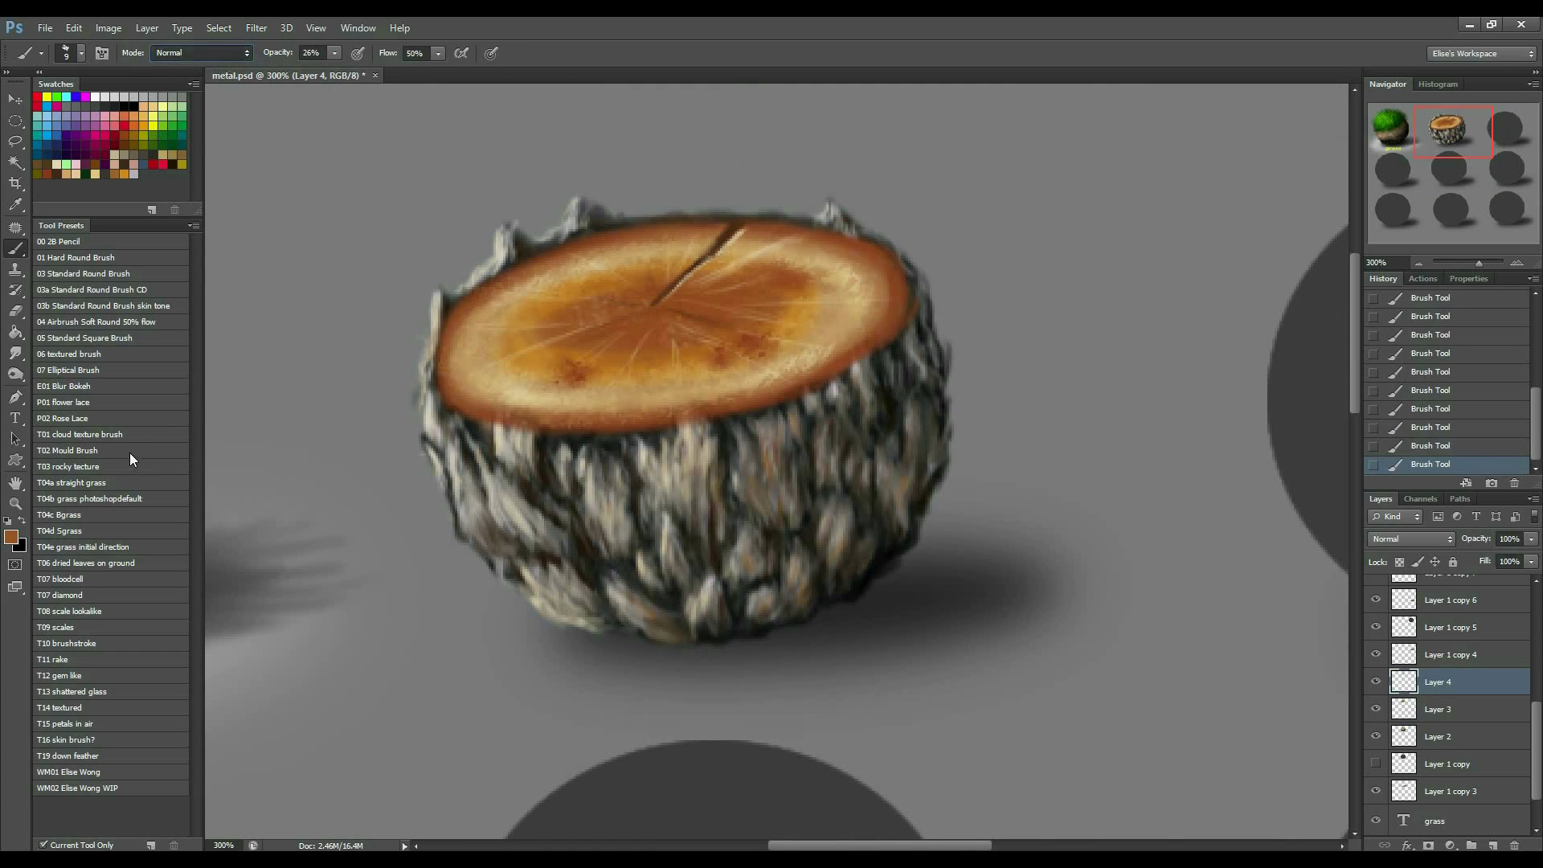
Paint Color Dodge highlights on the stump top in pale tan, undoing the unwanted strokes.
click(130, 291)
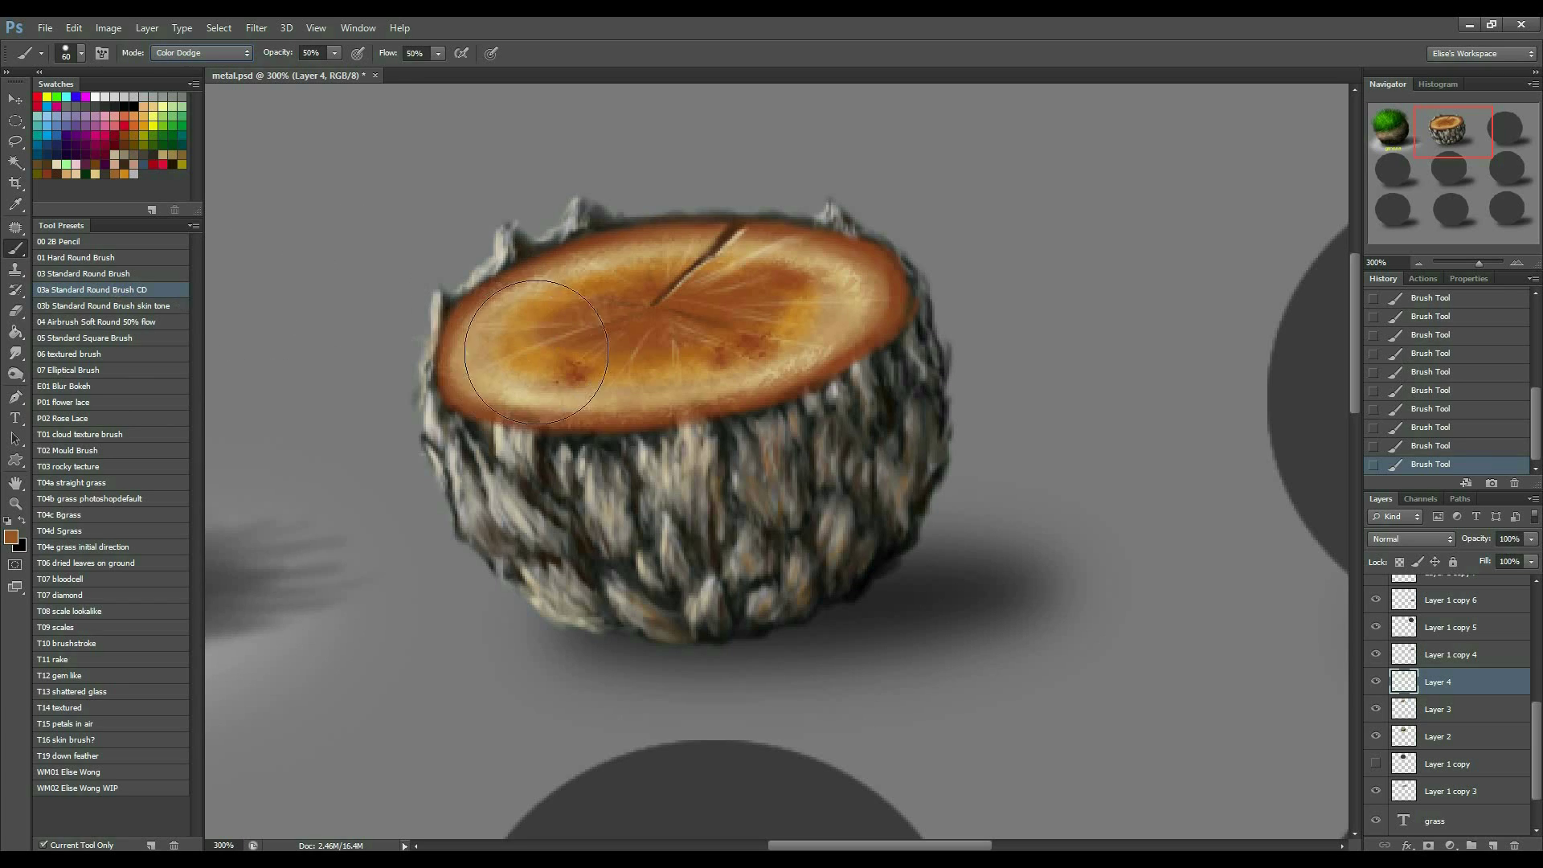
drag(342, 171, 376, 206)
key(bracketleft)
click(1426, 426)
key(bracketleft)
key(bracketleft)
key(bracketleft)
key(bracketleft)
key(bracketleft)
key(bracketleft)
key(bracketleft)
key(bracketleft)
key(bracketleft)
key(bracketleft)
key(bracketleft)
key(bracketleft)
key(bracketleft)
key(bracketleft)
alt+click(505, 377)
drag(524, 389, 548, 389)
key(bracketright)
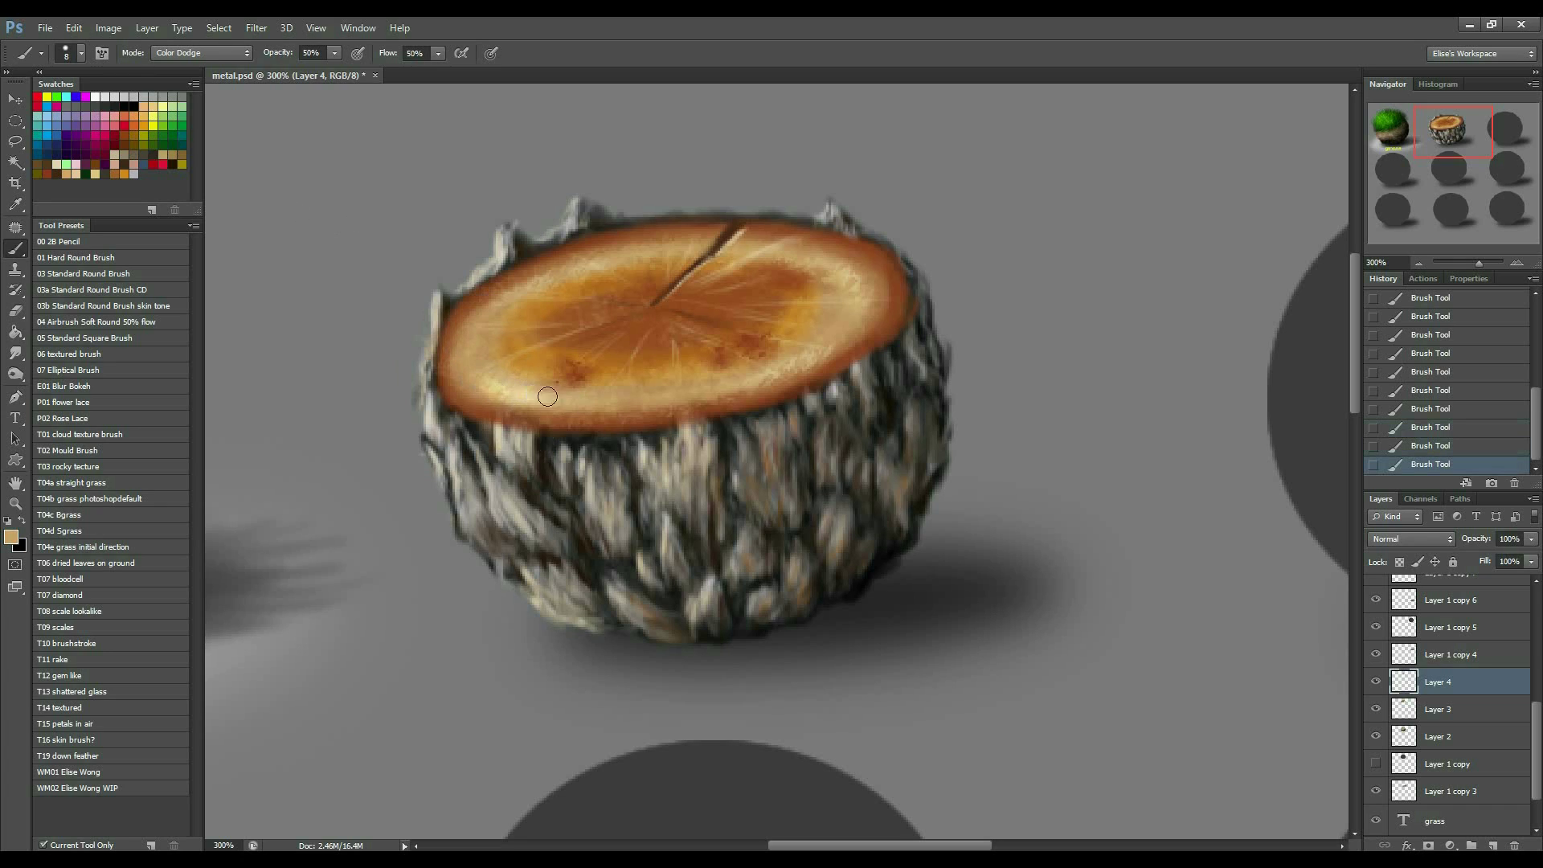
click(1409, 427)
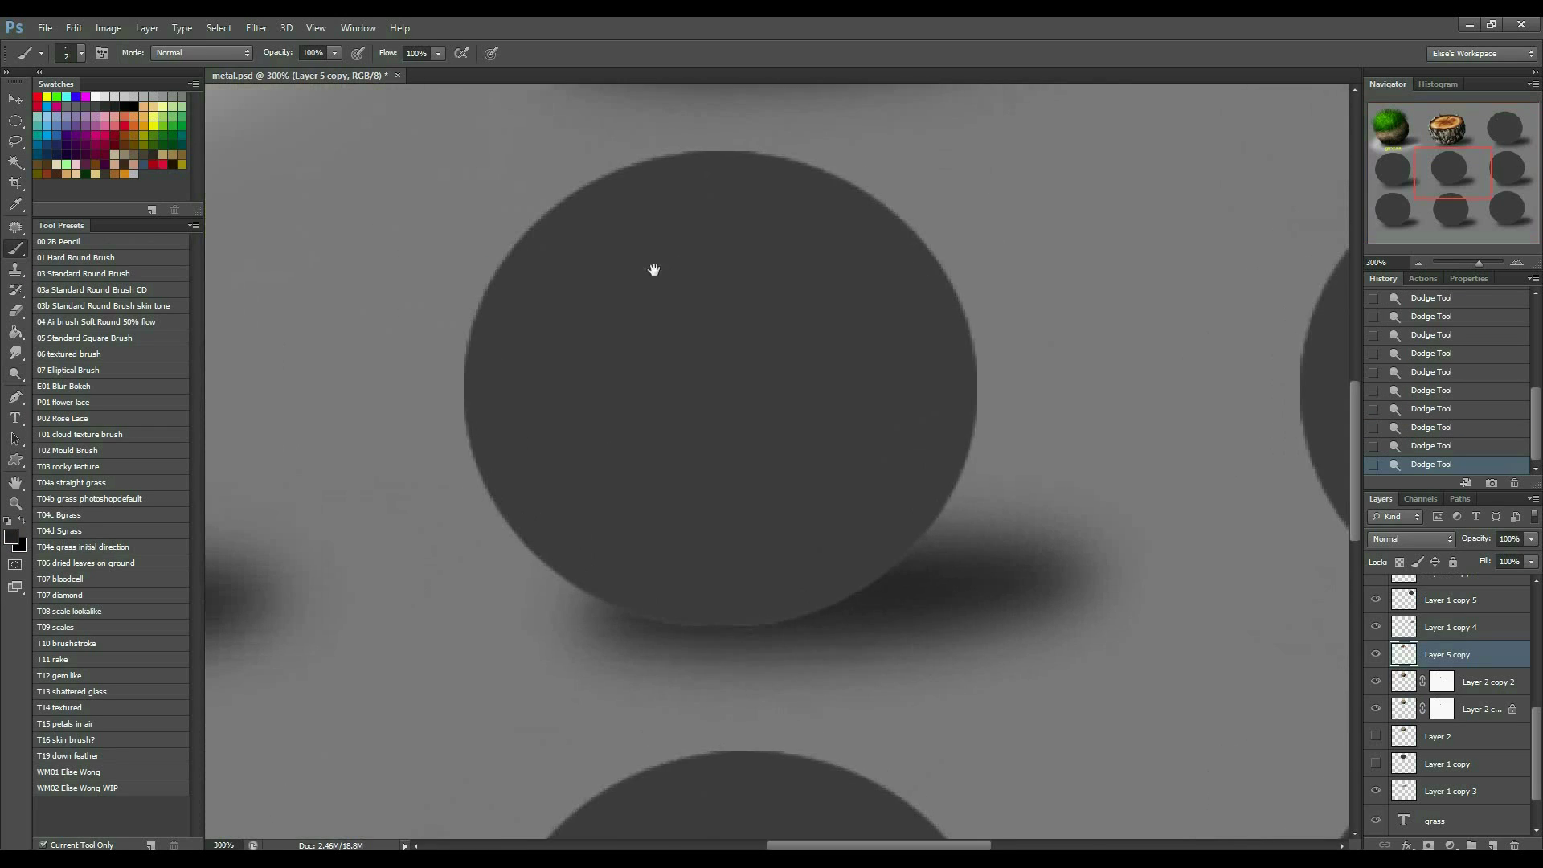
On Layer 2 copy 2, dab sampled tan bark detail down the stump's left edge.
scroll(654, 269, up, 5)
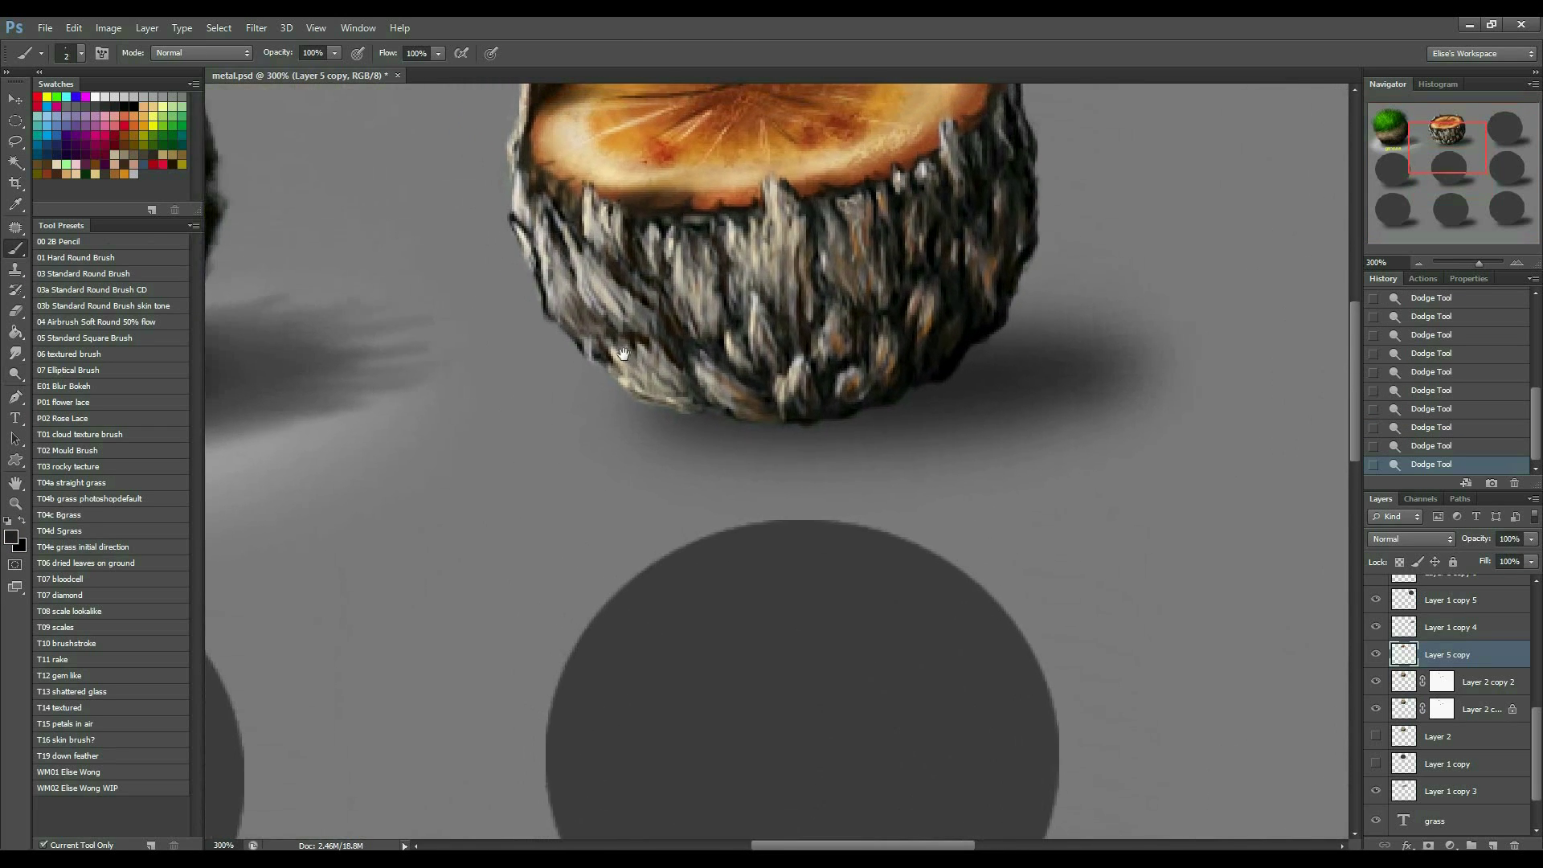
alt+click(526, 221)
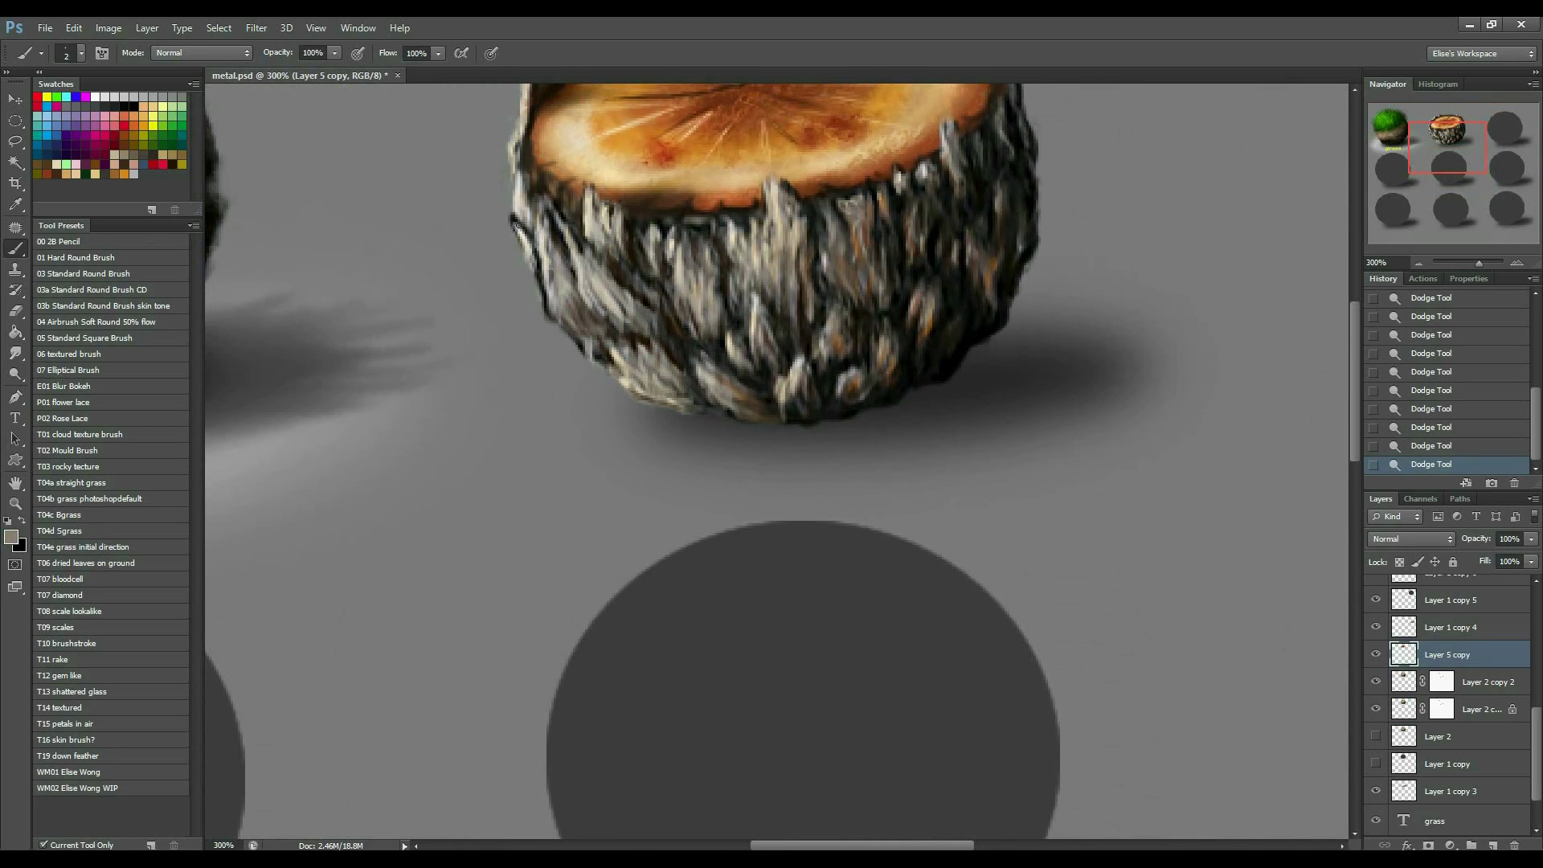
click(1405, 680)
key(alt)
key(bracketright)
key(bracketleft)
click(517, 222)
click(519, 226)
click(521, 228)
click(523, 232)
click(524, 235)
click(527, 239)
click(530, 244)
click(534, 249)
click(538, 252)
click(541, 258)
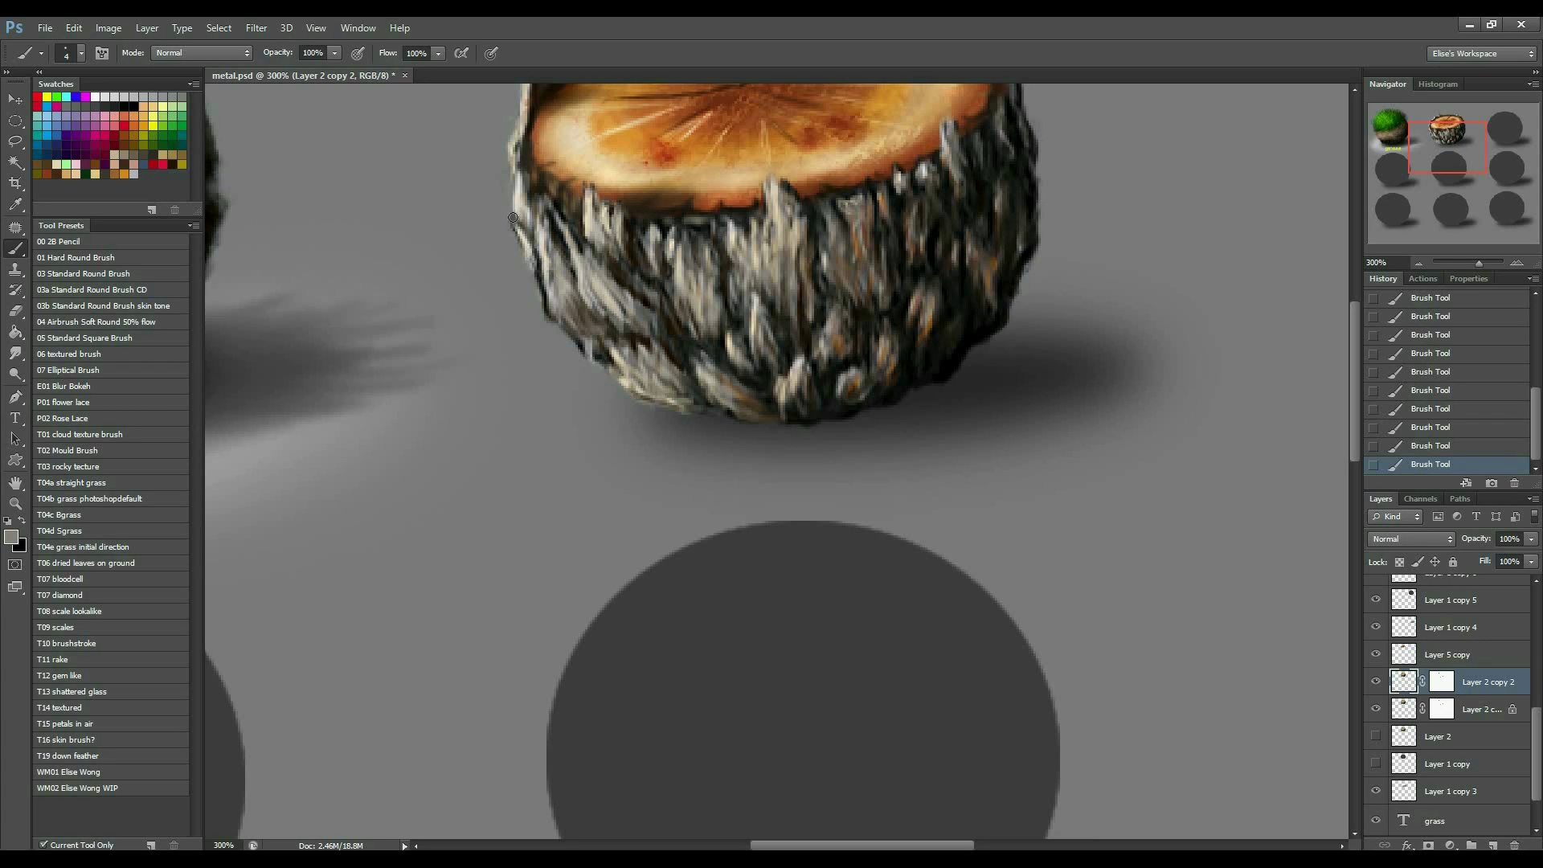
Erase stray bits at the stump's left edge, hide the layer below, and fit the view.
key(e)
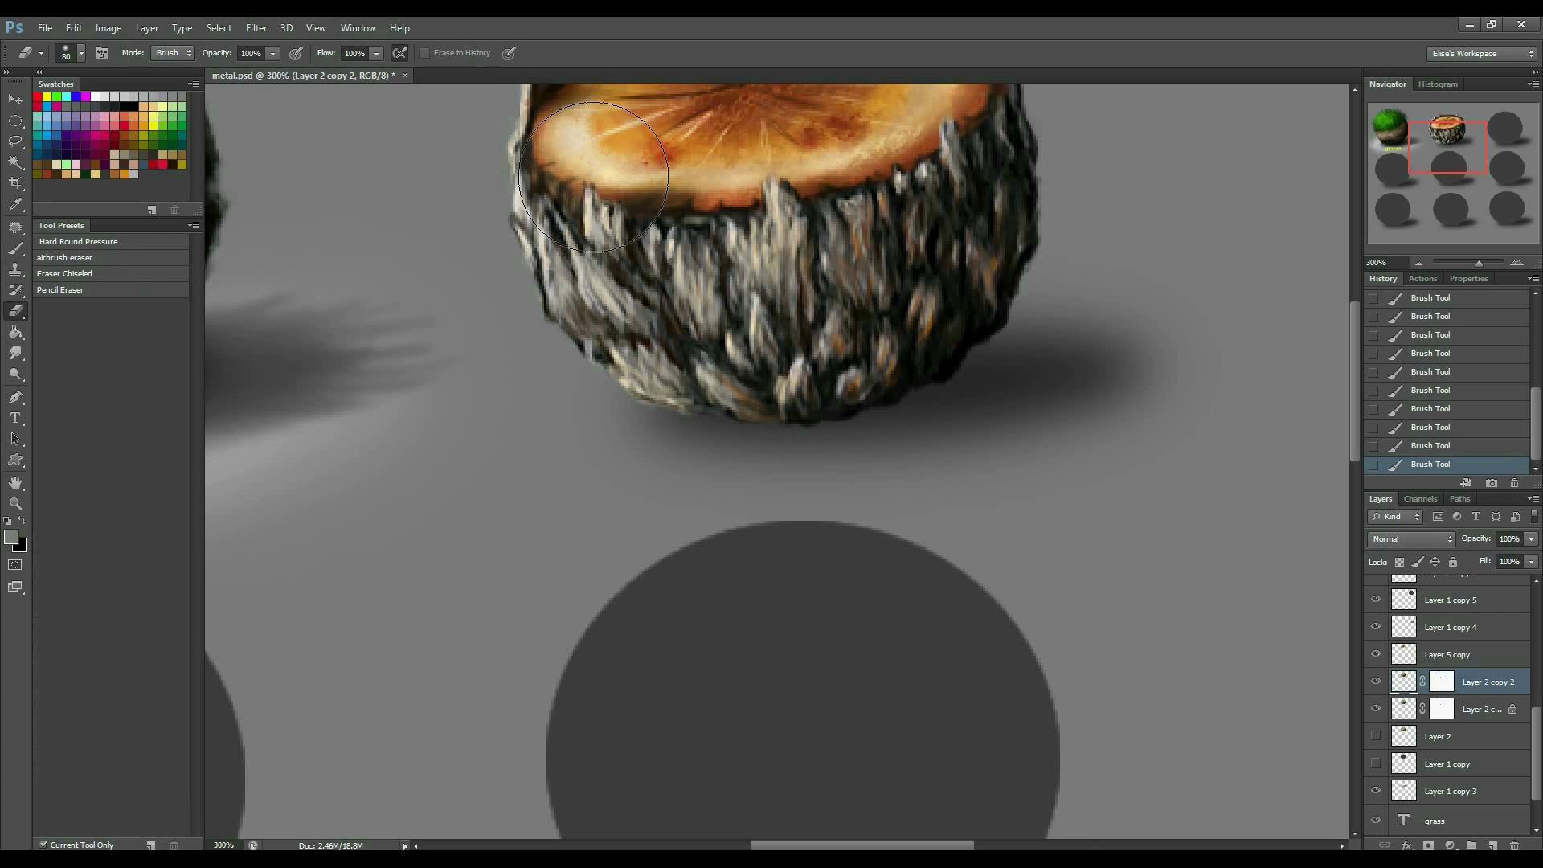
key(bracketleft)
key(bracketleft)
key(bracketleft)
key(bracketleft)
key(bracketleft)
key(bracketleft)
key(bracketleft)
key(bracketleft)
key(bracketleft)
key(bracketleft)
key(bracketleft)
key(bracketleft)
key(bracketleft)
key(bracketleft)
key(bracketleft)
key(bracketleft)
key(bracketleft)
key(bracketleft)
key(bracketleft)
key(bracketleft)
key(bracketright)
click(508, 213)
click(509, 213)
click(508, 213)
click(510, 215)
click(510, 215)
click(511, 217)
click(512, 218)
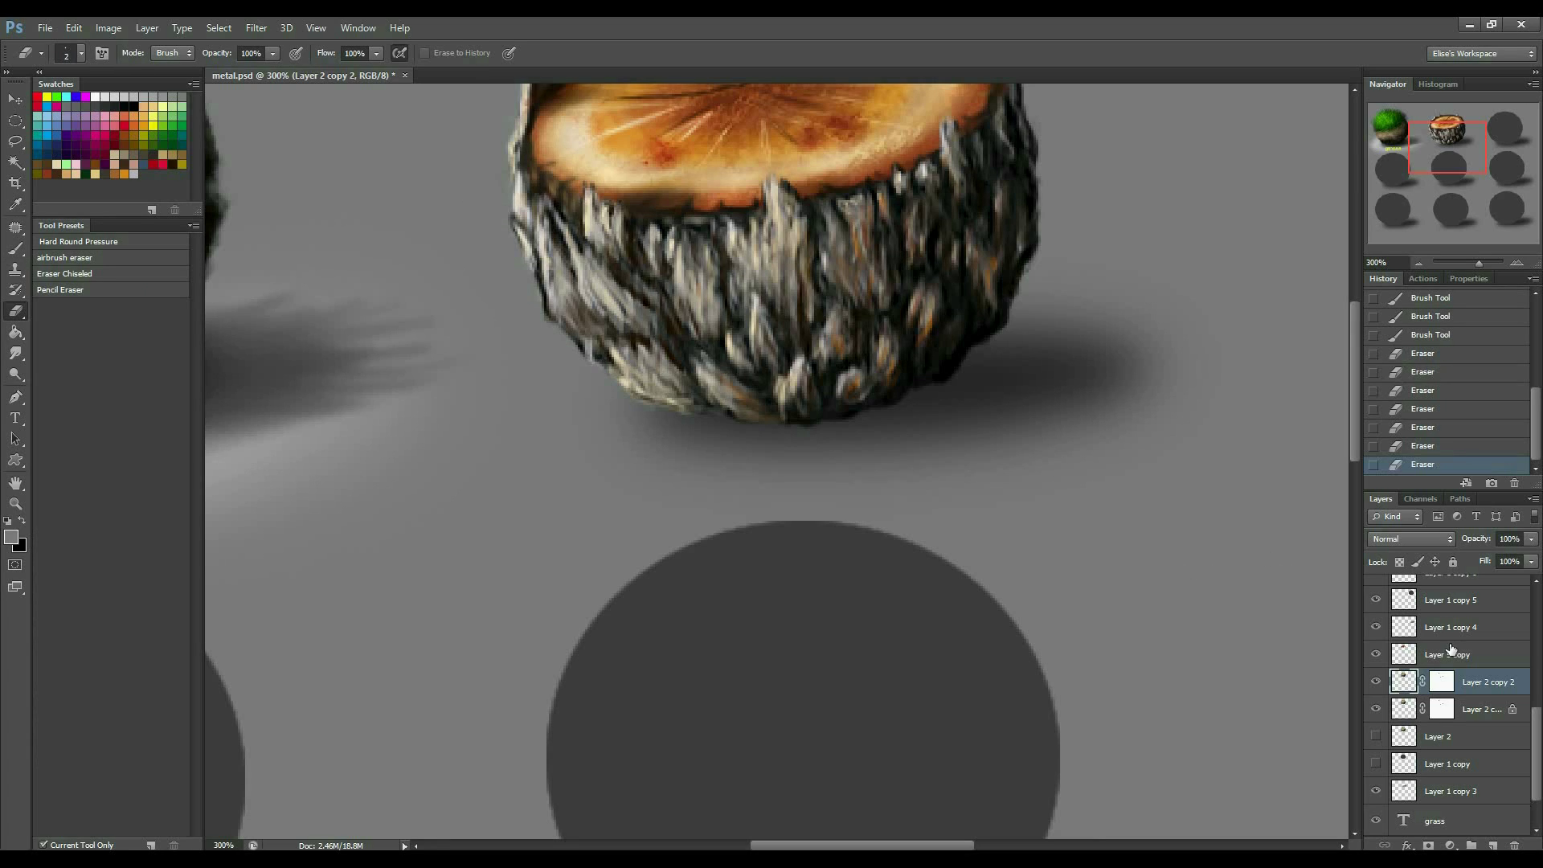
click(1377, 711)
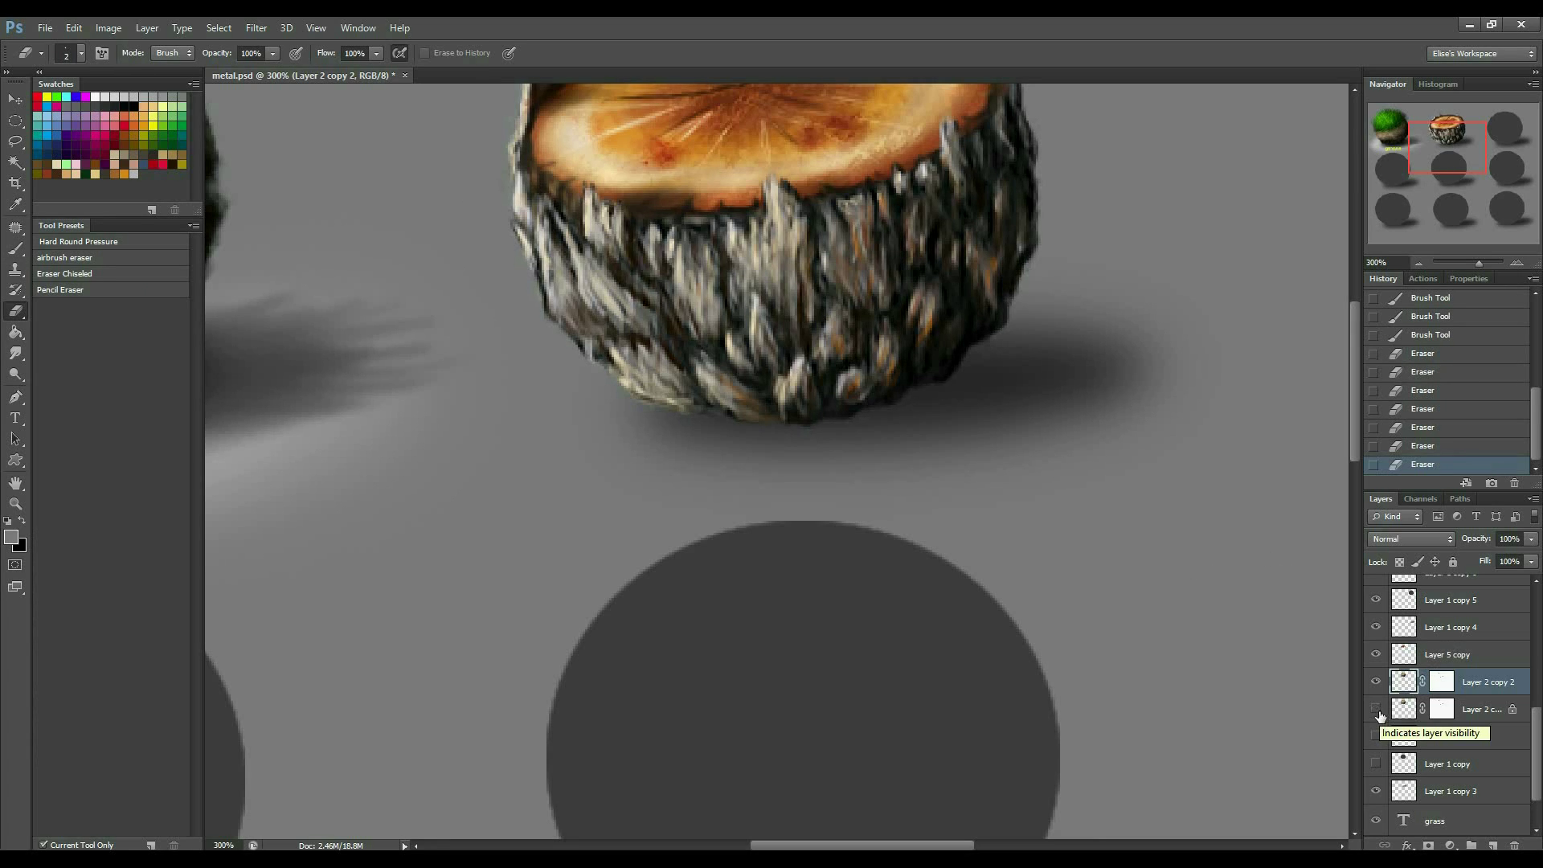
key(ctrl+0)
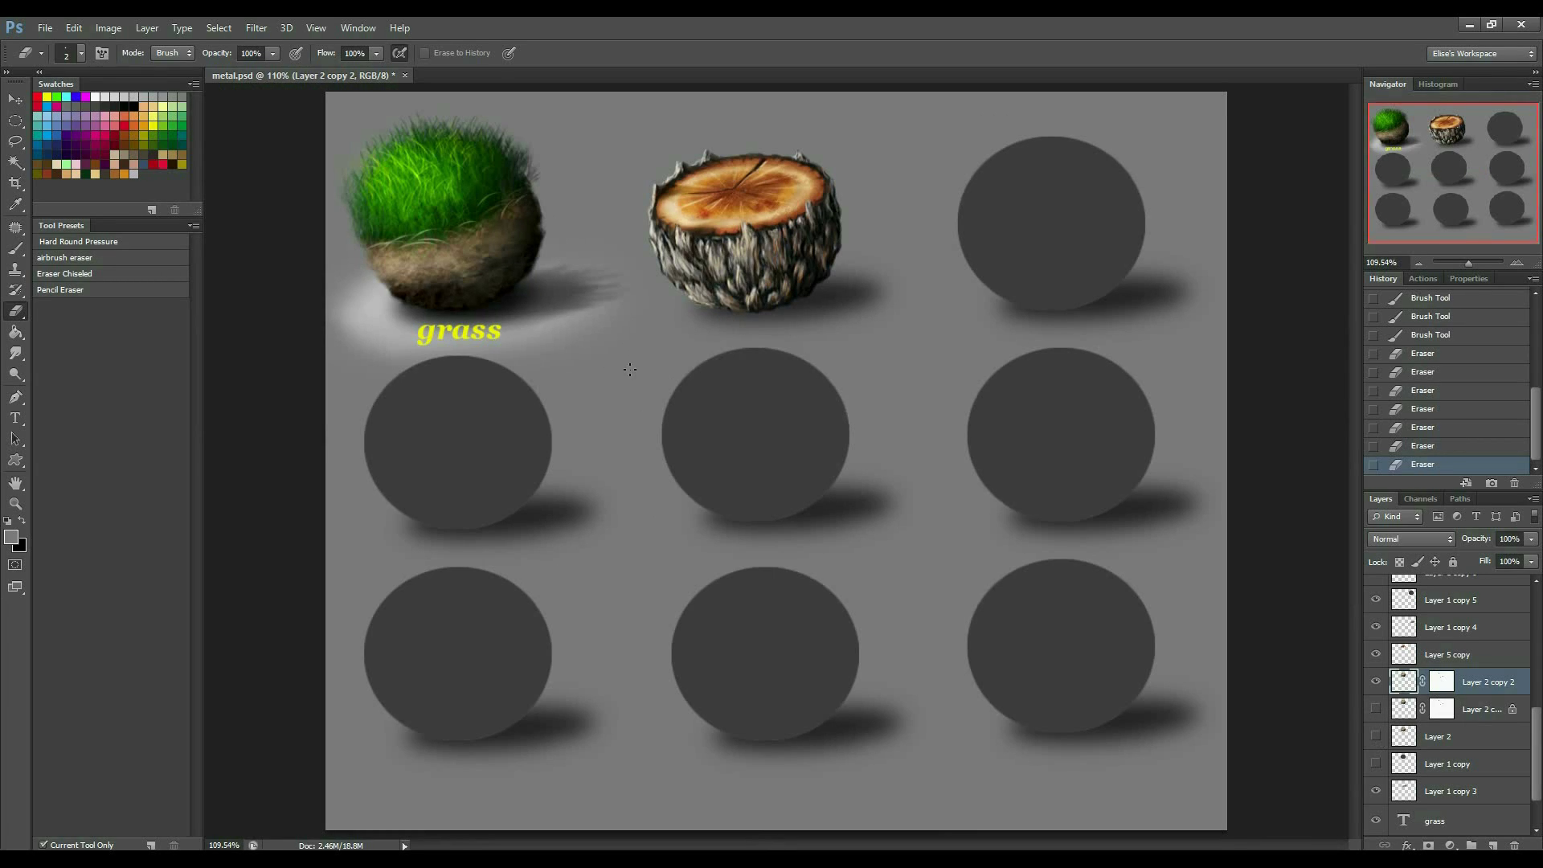
Type a yellow 'tree bark' label below the stump.
key(t)
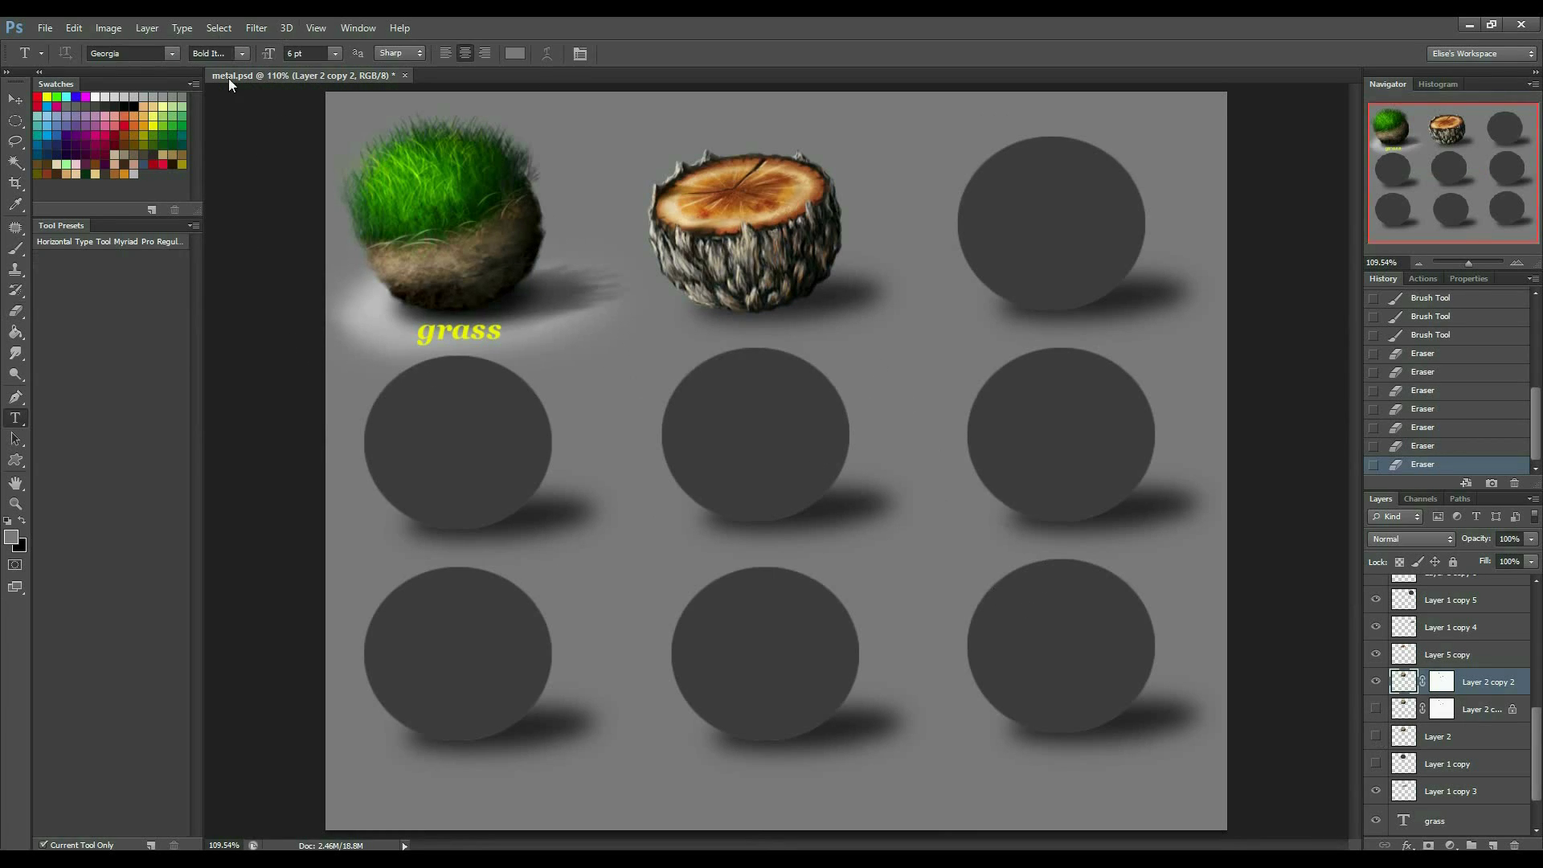
click(708, 336)
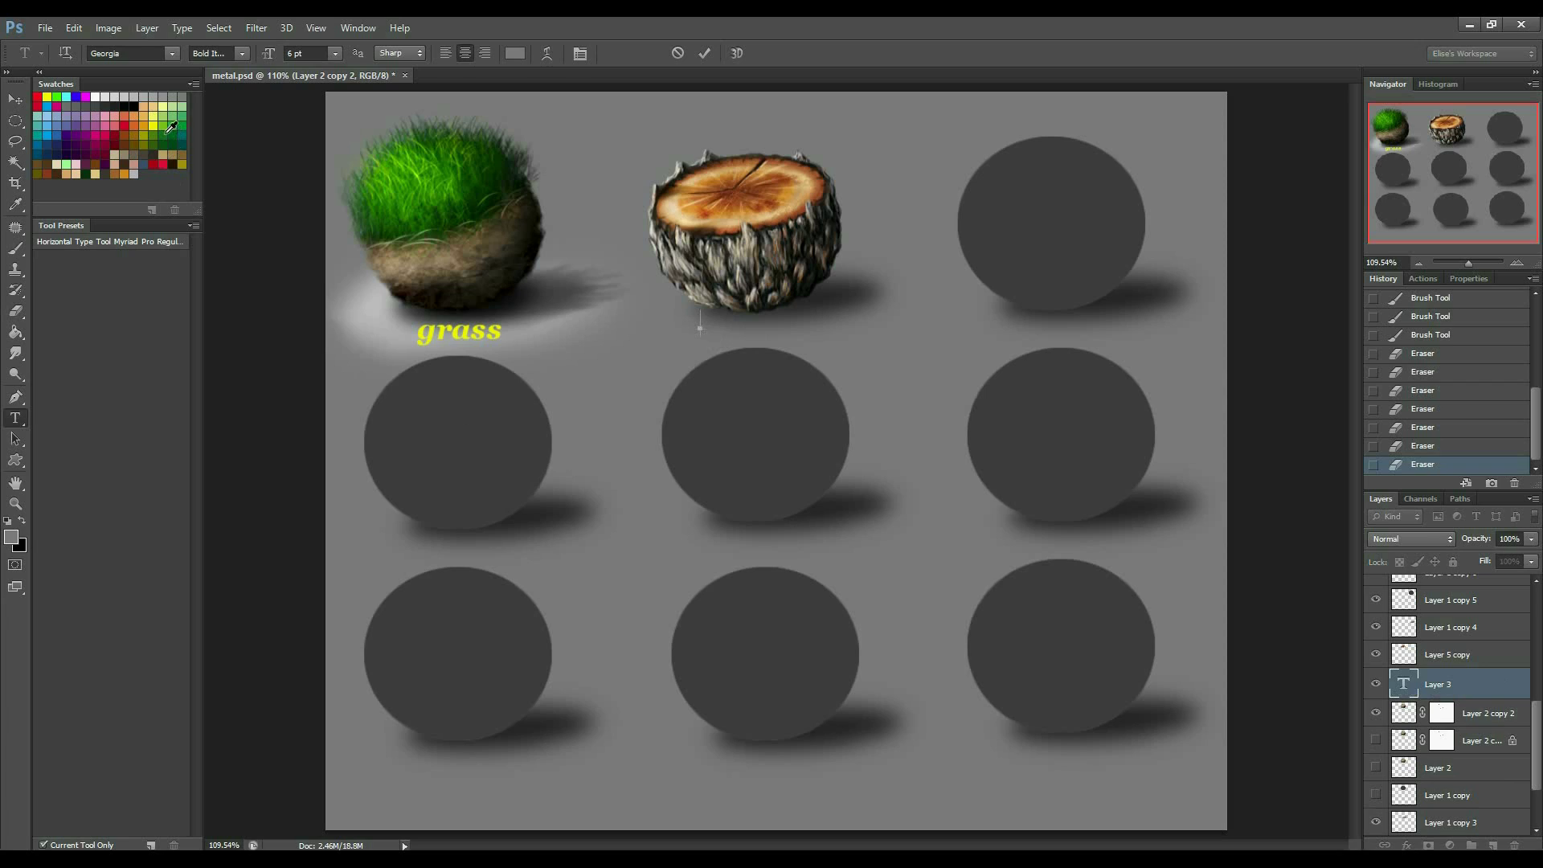
click(159, 120)
text(tree bark)
click(1447, 656)
Centre the 'tree bark' label under the stump and zoom out to the whole sheet.
click(1442, 684)
key(ctrl+t)
drag(725, 325, 778, 330)
key(Return)
key(t)
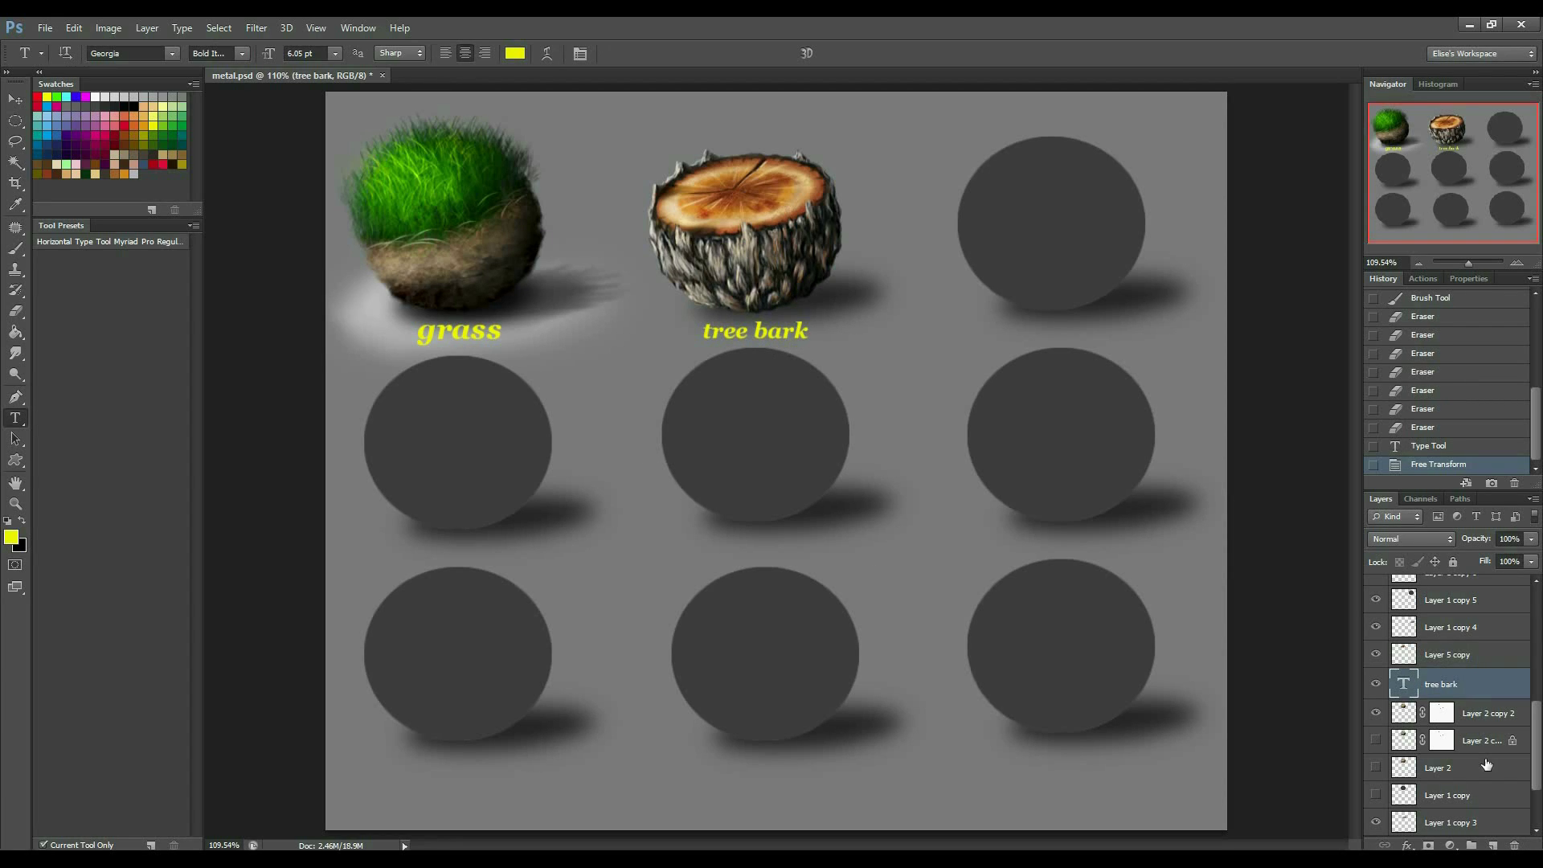
key(ctrl+minus)
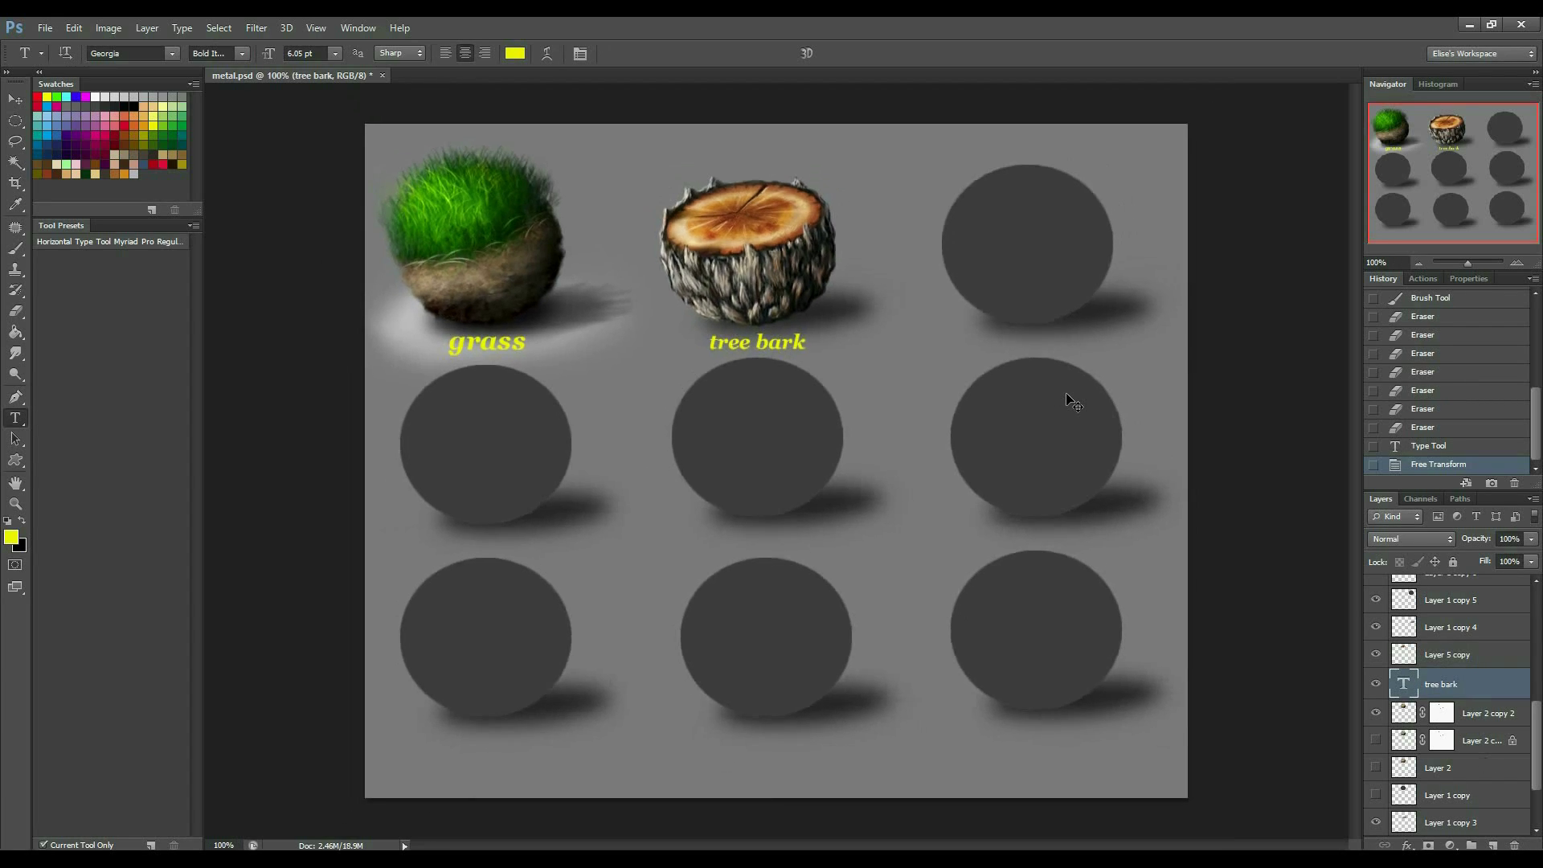
key(ctrl+minus)
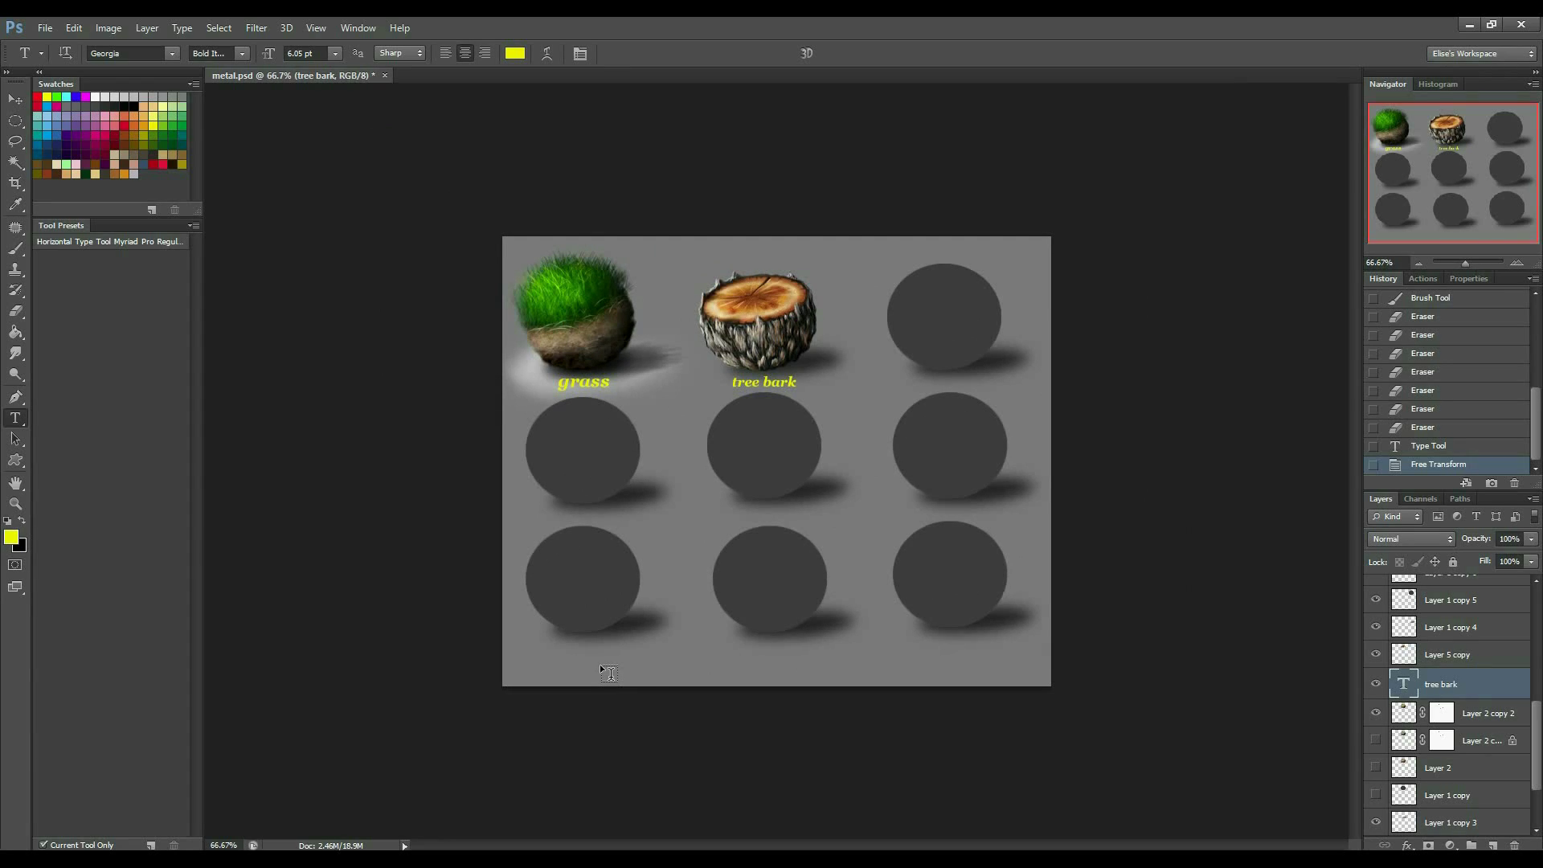